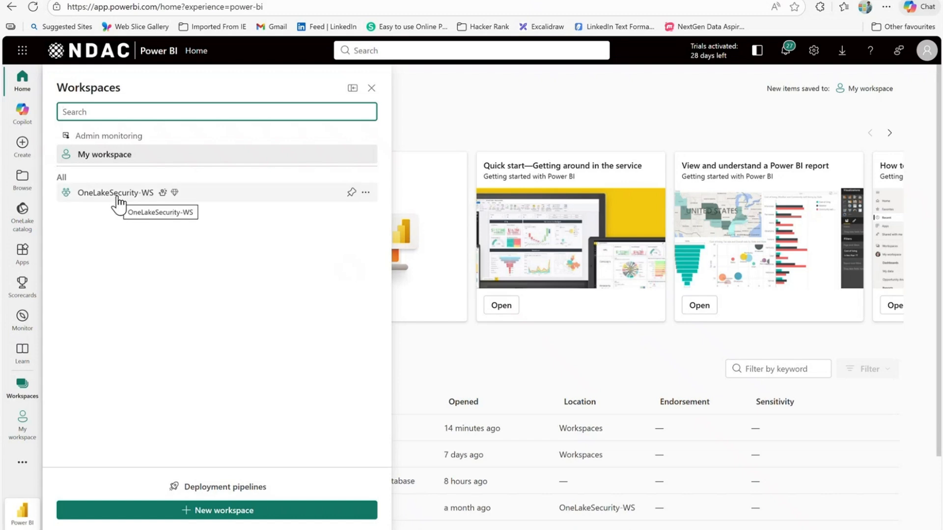
Start a new workspace and name it Open-Mirroing-WS.
left_click(212, 517)
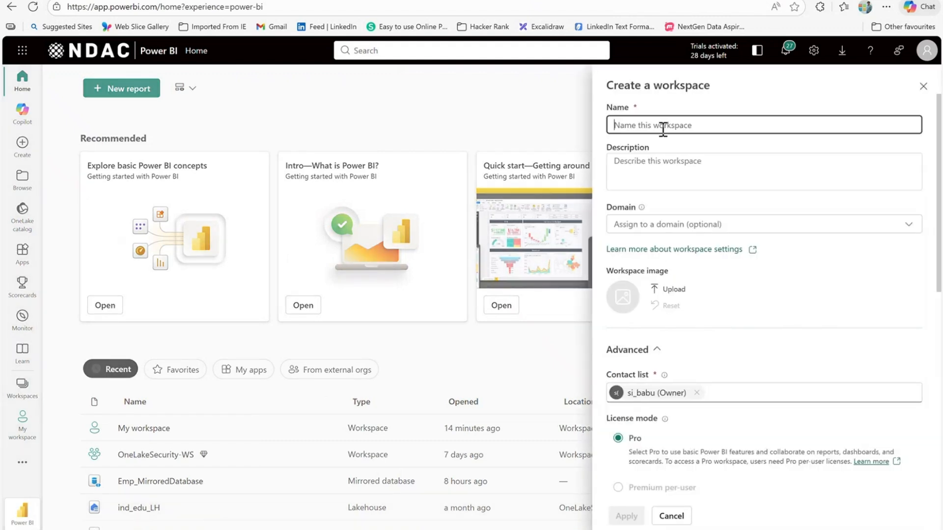
type("O")
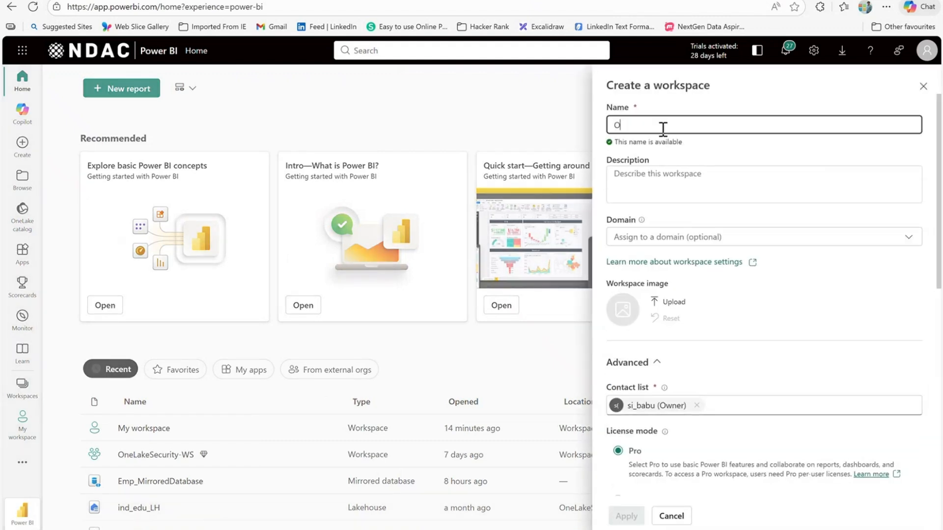
type("pen-Mirroring")
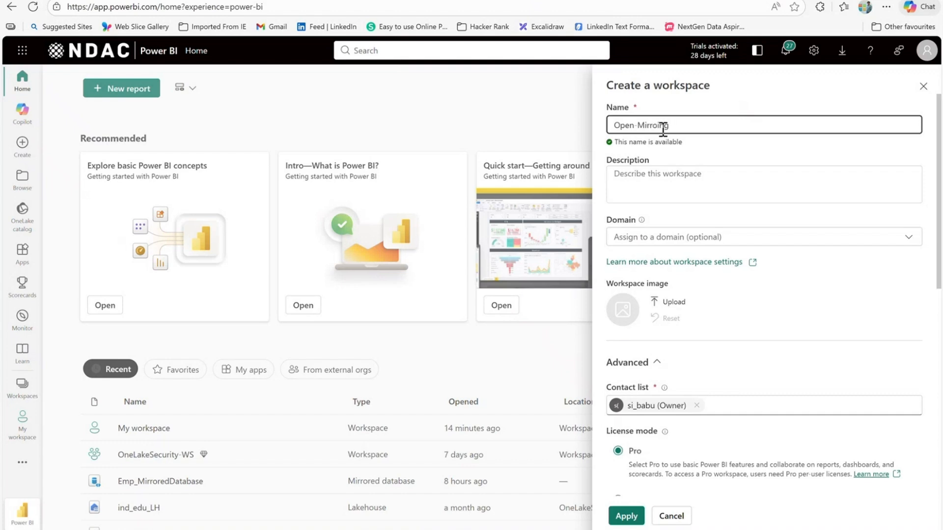
type("-WS")
Set the new workspace's license mode to Trial and review the other license and storage format options.
scroll(734, 393, "down", 5)
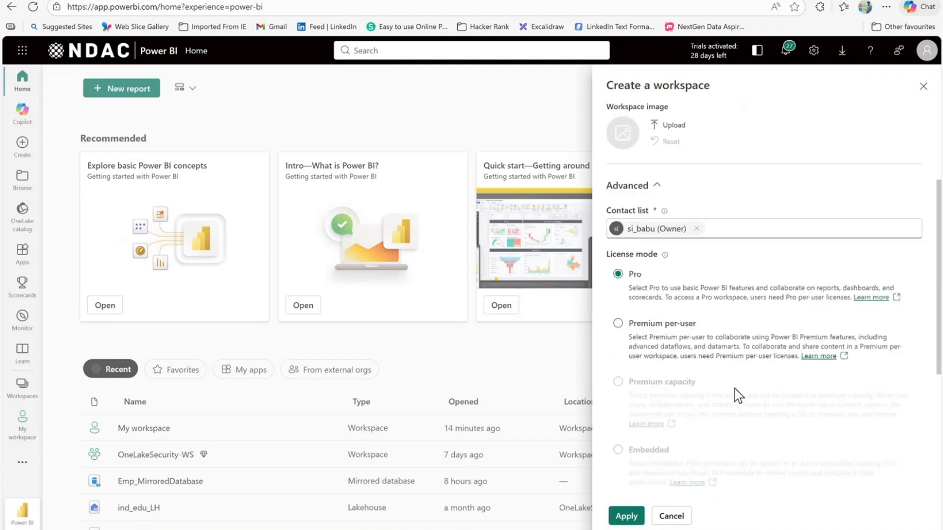
scroll(734, 387, "down", 3)
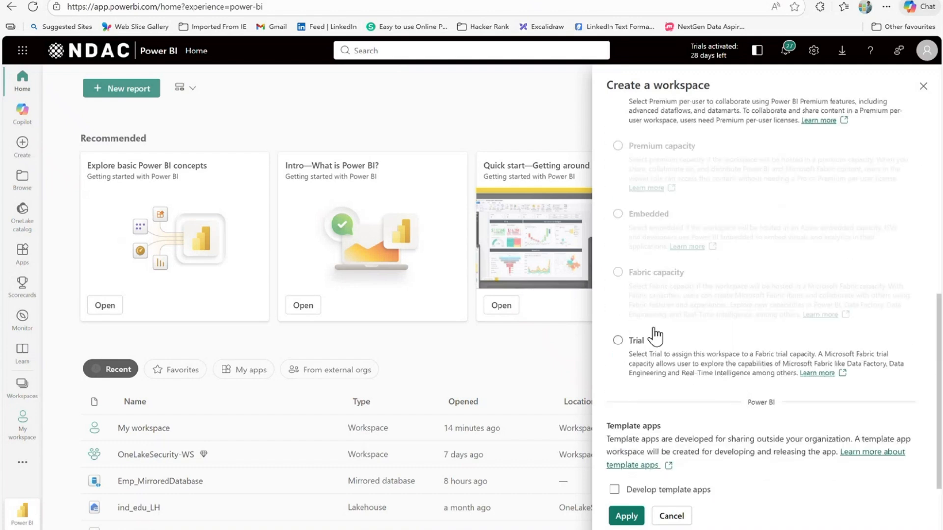
left_click(618, 342)
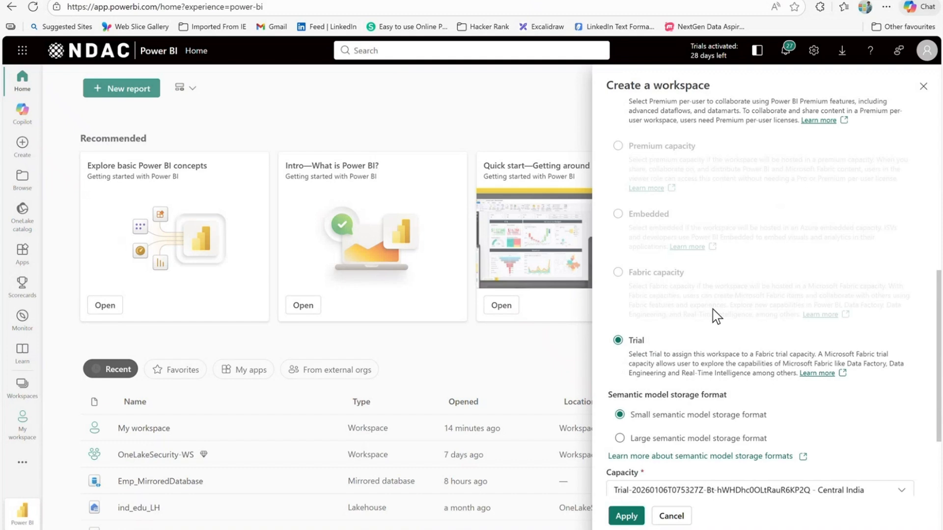
scroll(702, 299, "up", 8)
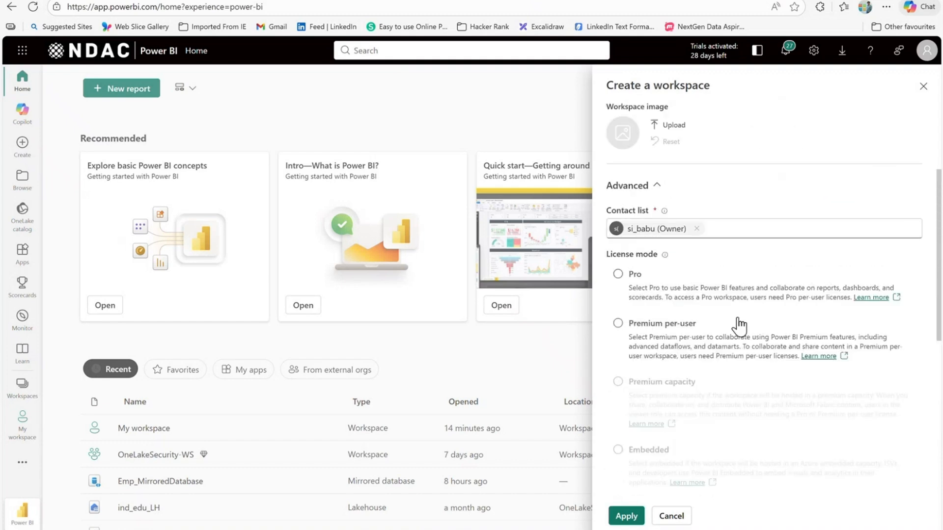
scroll(739, 324, "down", 7)
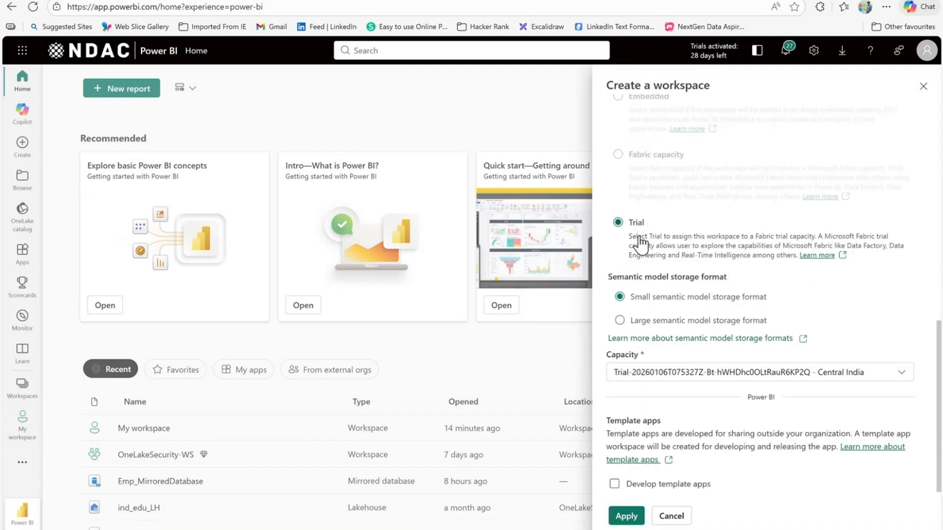
scroll(665, 248, "up", 1)
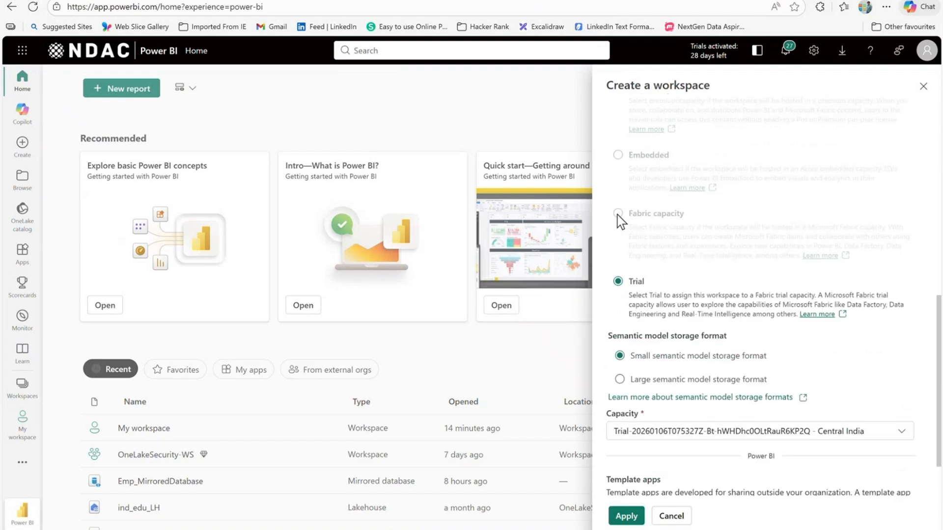
scroll(765, 380, "down", 1)
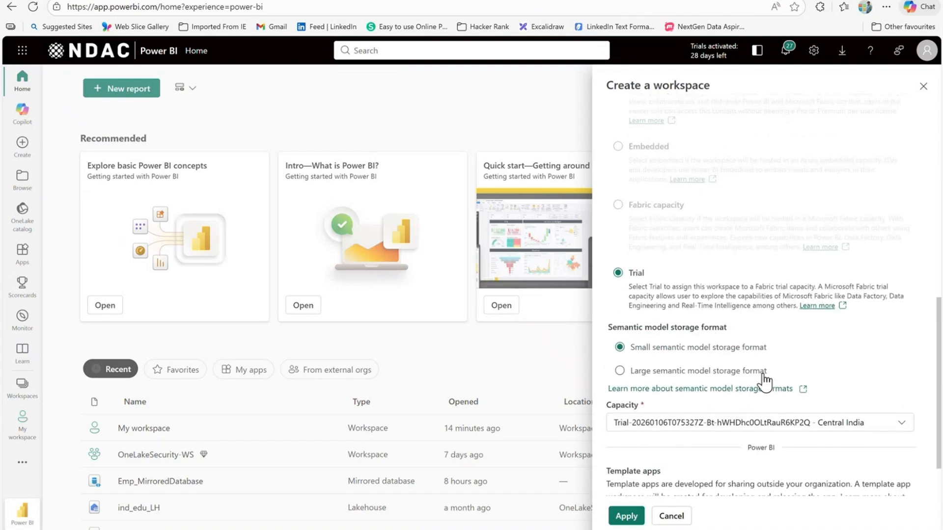
Assign the workspace to the trial capacity in West US 3 and create it.
scroll(765, 381, "down", 1)
left_click(810, 368)
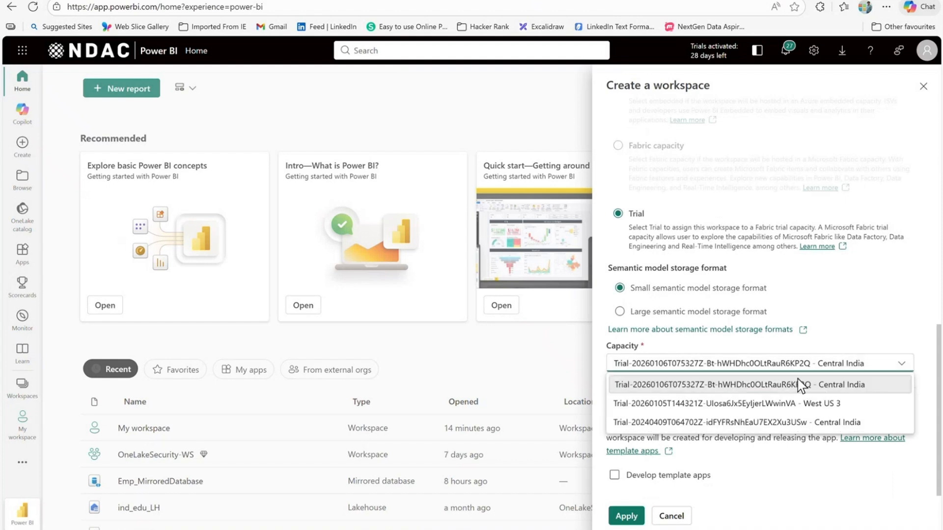
left_click(757, 404)
left_click(626, 515)
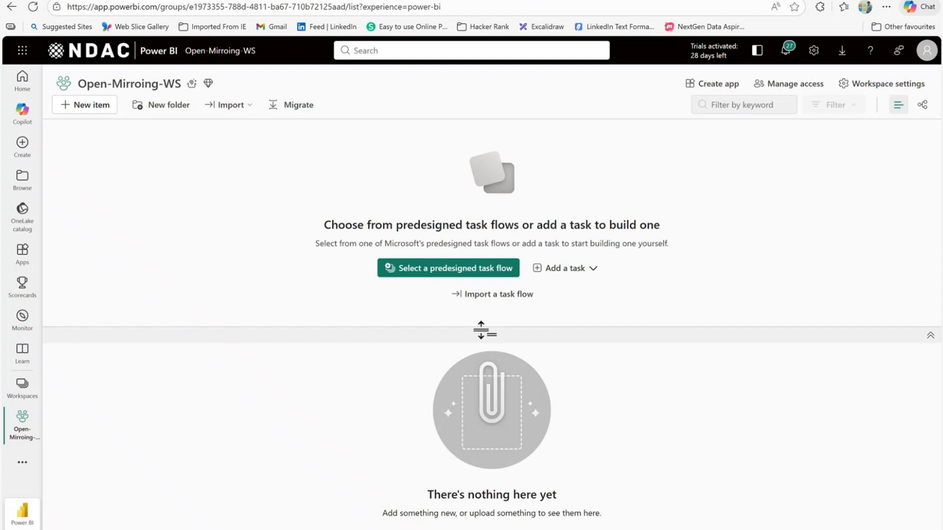
Collapse the task flow area and filter the new item types by "mirr".
left_click_drag(486, 333, 497, 181)
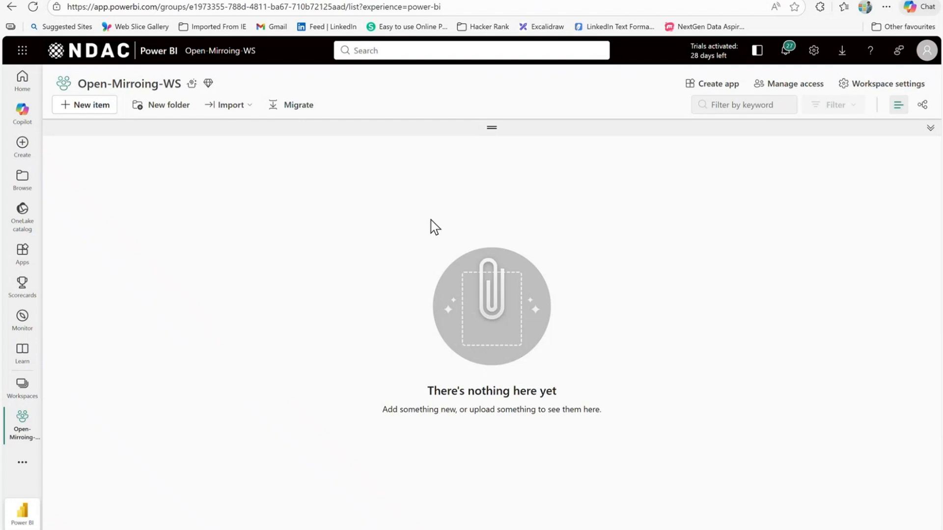
left_click(97, 114)
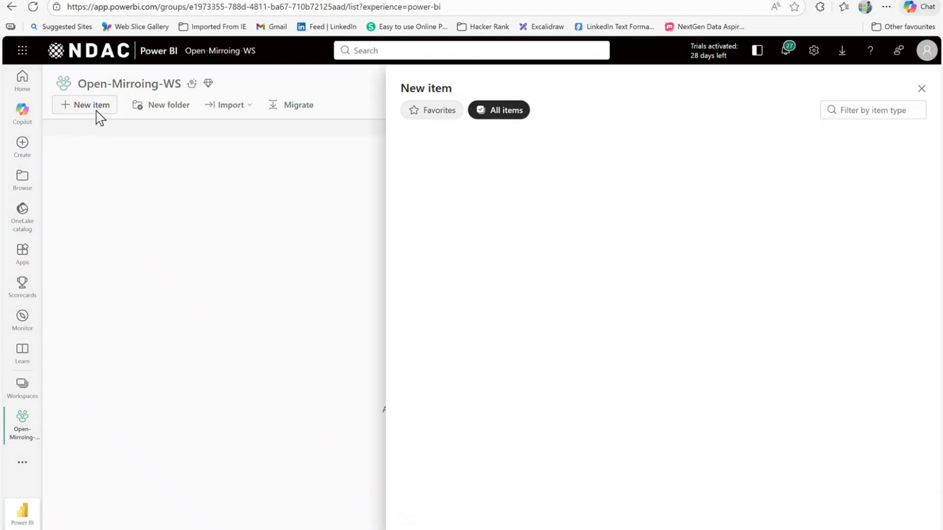
left_click(863, 111)
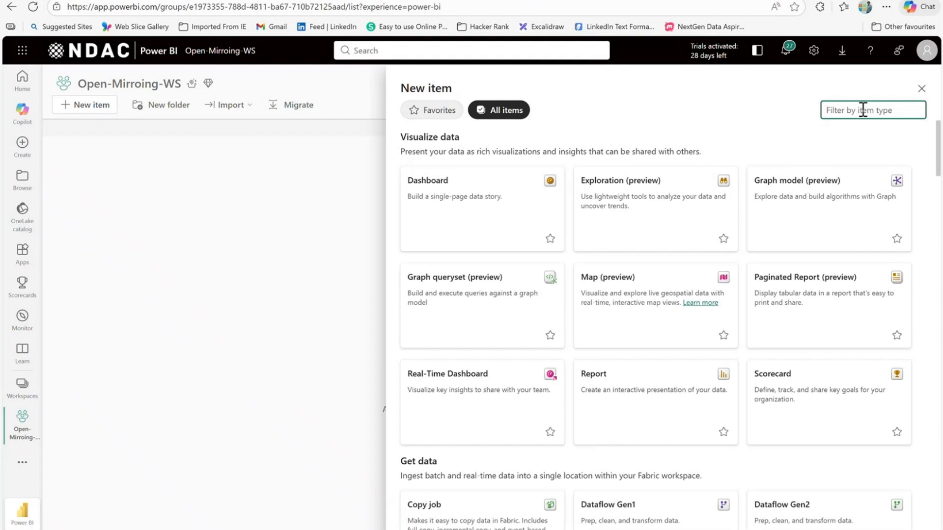
type("mirr")
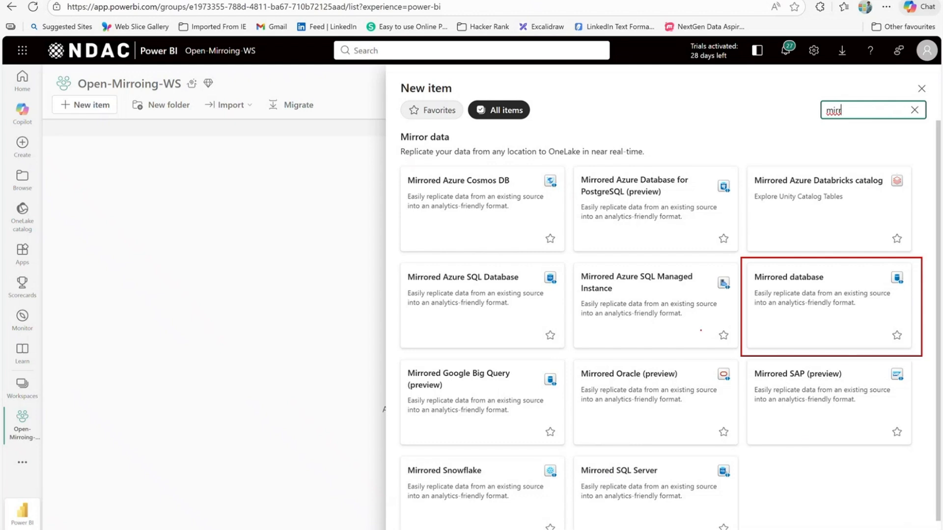
key("Escape")
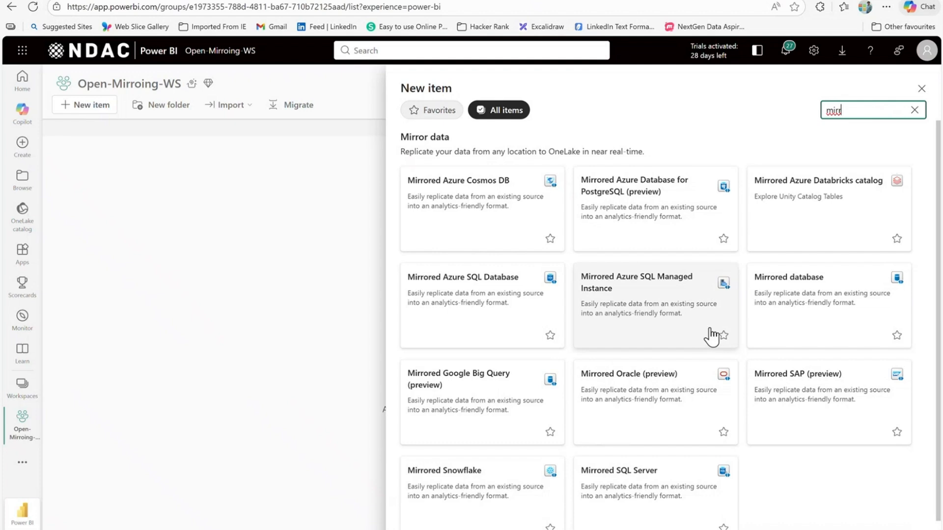
key("Escape")
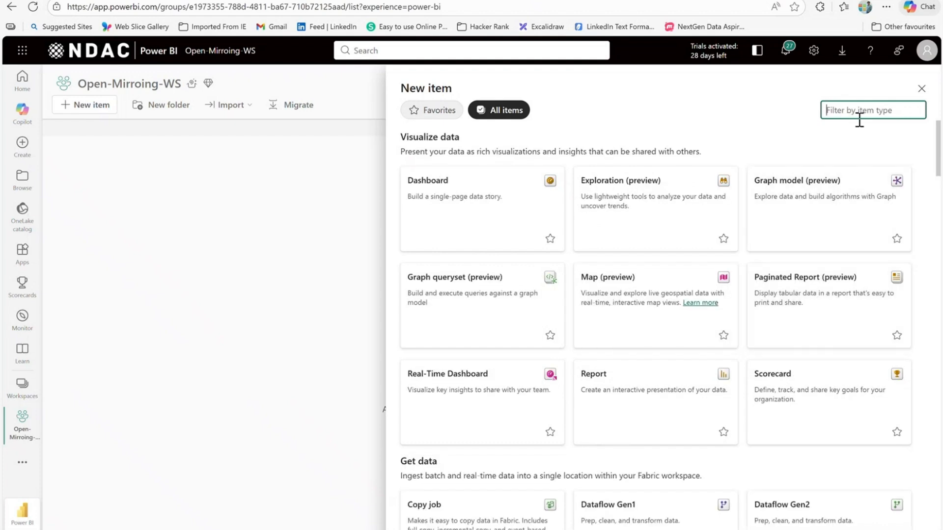
type("mirr")
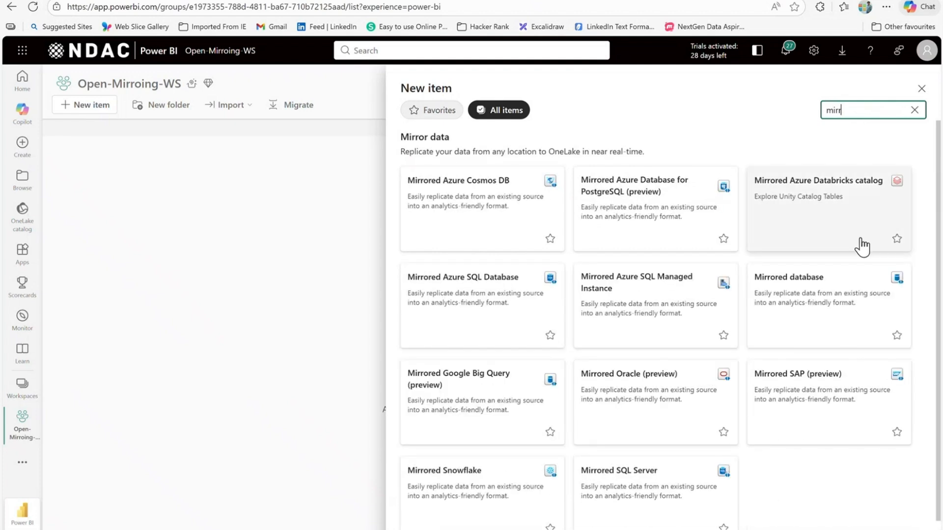
Create a Mirrored database item with its default name and dismiss the tip about uploading files.
left_click(842, 294)
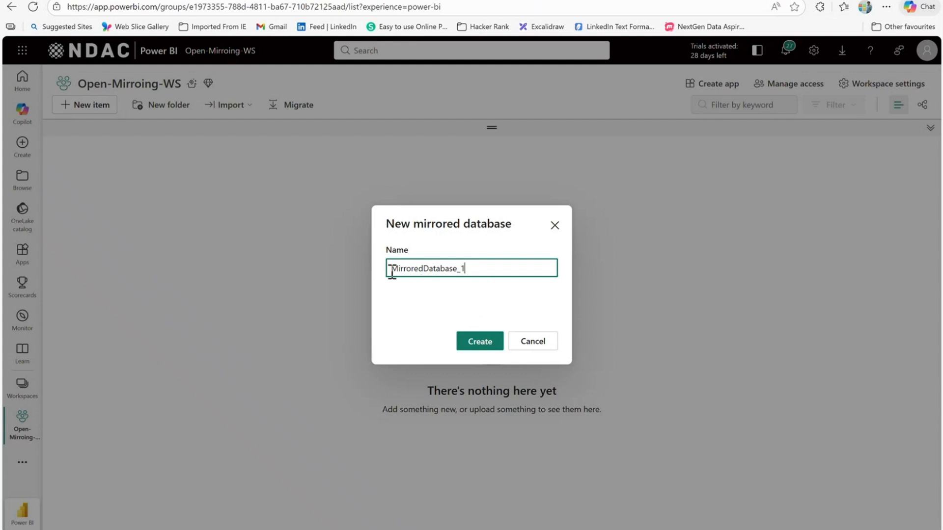
left_click(471, 346)
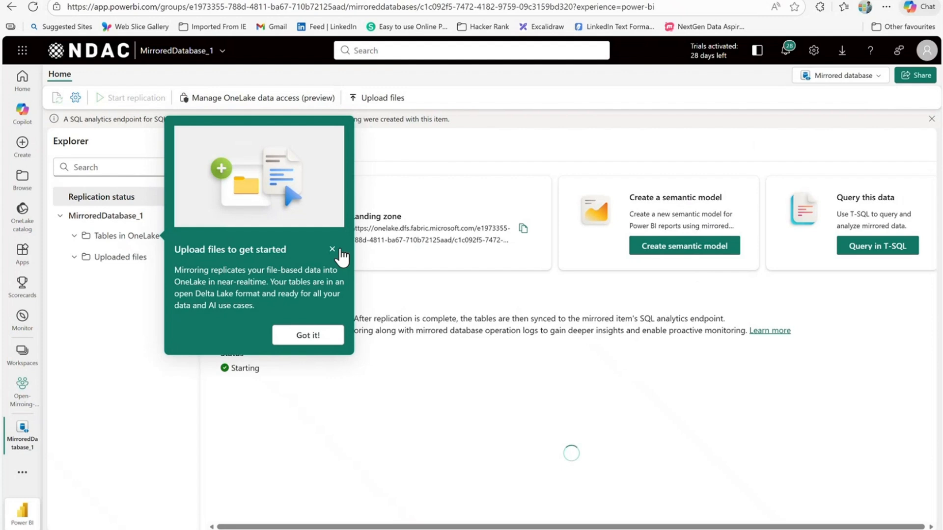
left_click(322, 338)
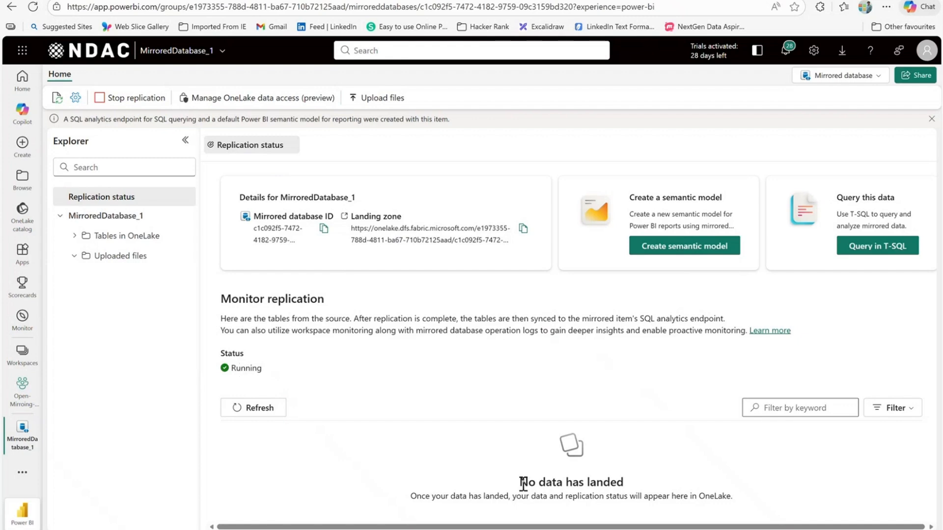
Check the replication monitor of the mirrored database for landed data.
left_click_drag(523, 482, 632, 487)
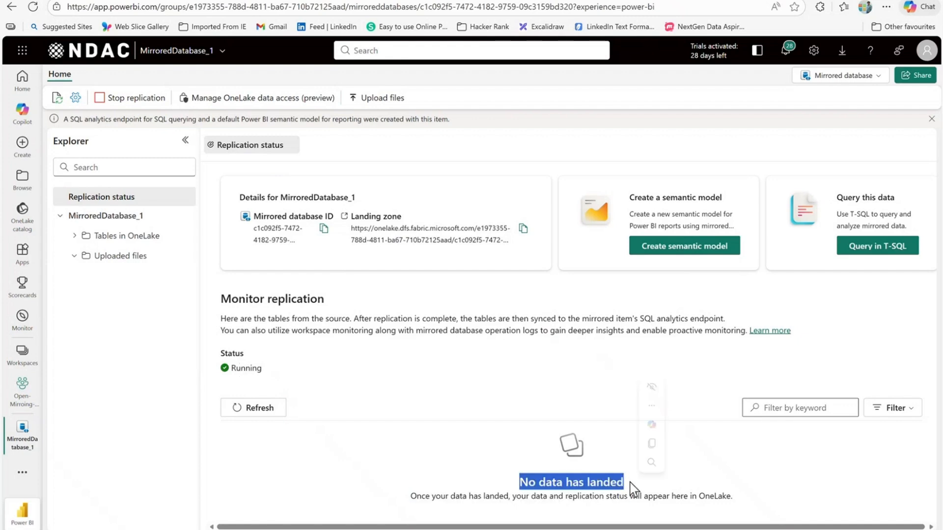
left_click(468, 464)
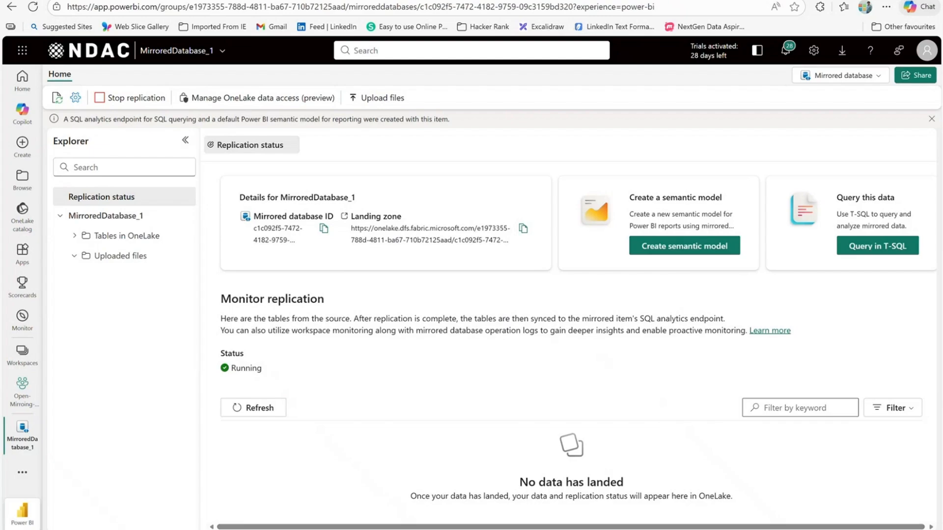
Switch to Visual Studio Code and review the EmployeeData.parquet rows in the notebook output, also checking the parquet folder in File Explorer.
mouse_move(589, 529)
left_click(590, 467)
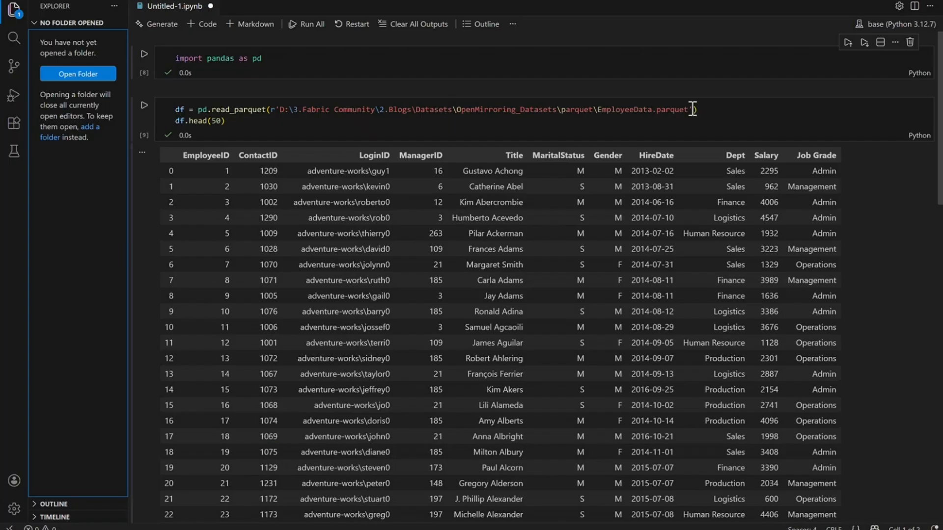
mouse_move(511, 529)
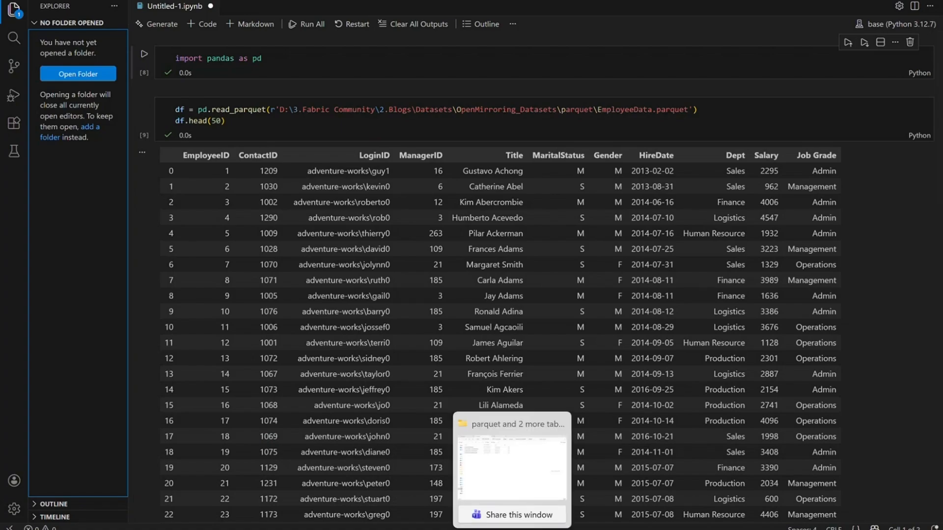
left_click(511, 469)
left_click(132, 78)
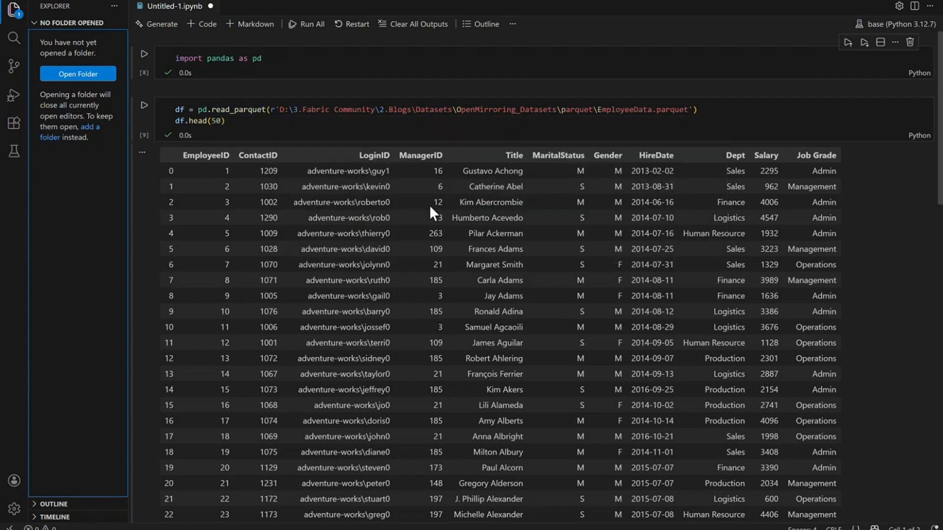
scroll(724, 229, "down", 5)
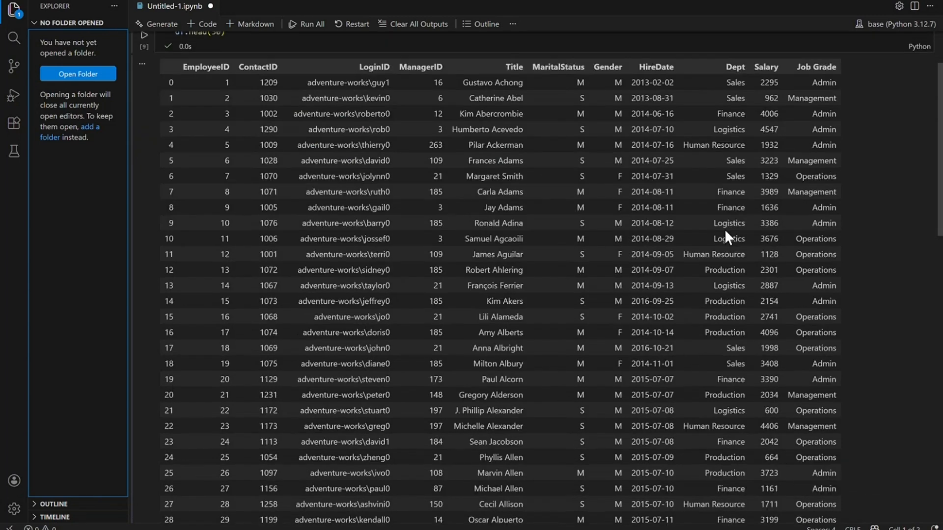
scroll(354, 406, "down", 3)
scroll(365, 398, "down", 10)
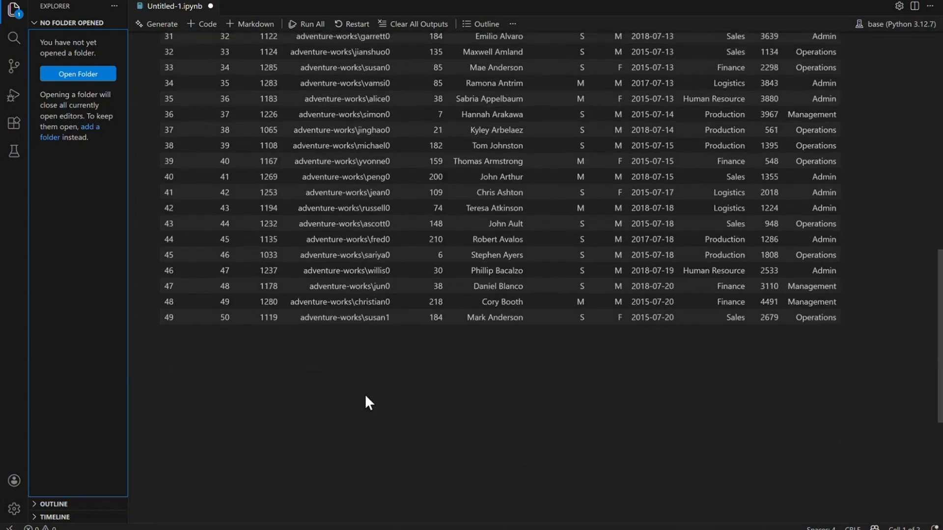
scroll(309, 347, "up", 18)
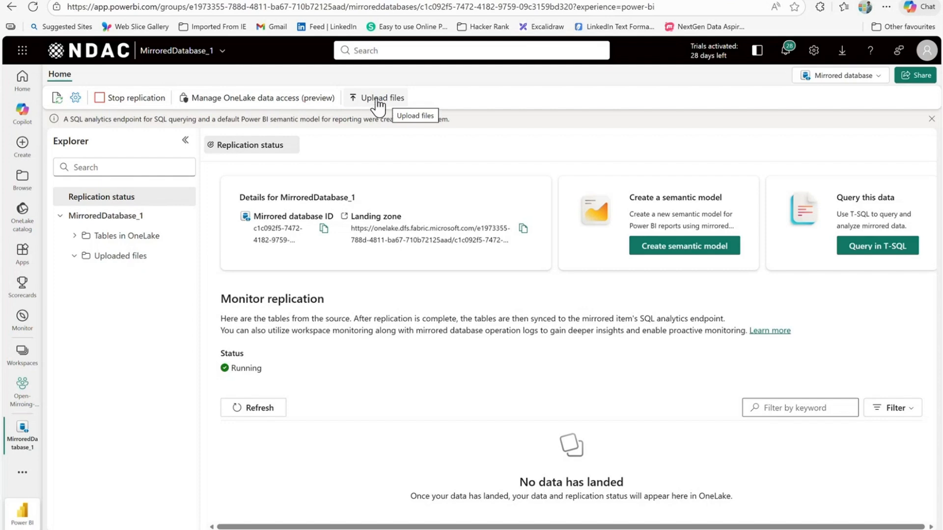
Upload EmployeeData.parquet to the mirrored database from the Datasets > OpenMirroring_Datasets > parquet folder.
left_click(377, 99)
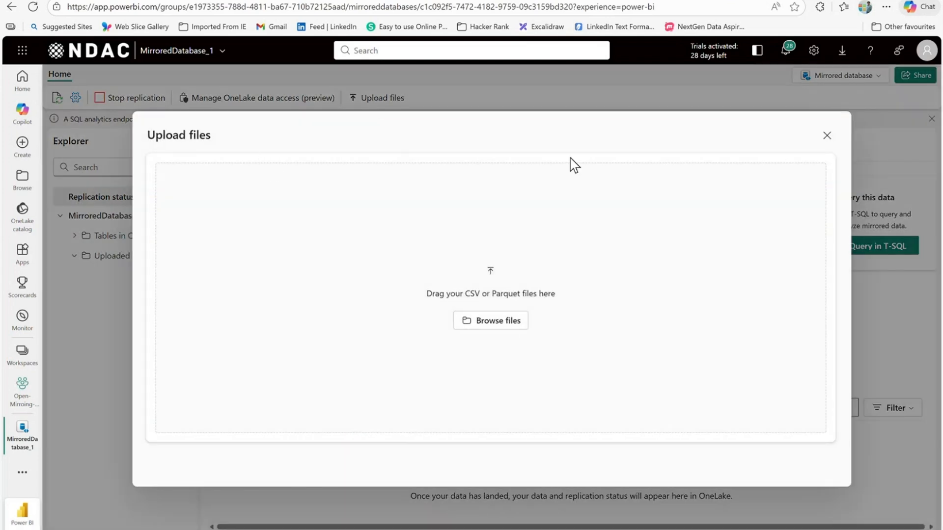
left_click(489, 326)
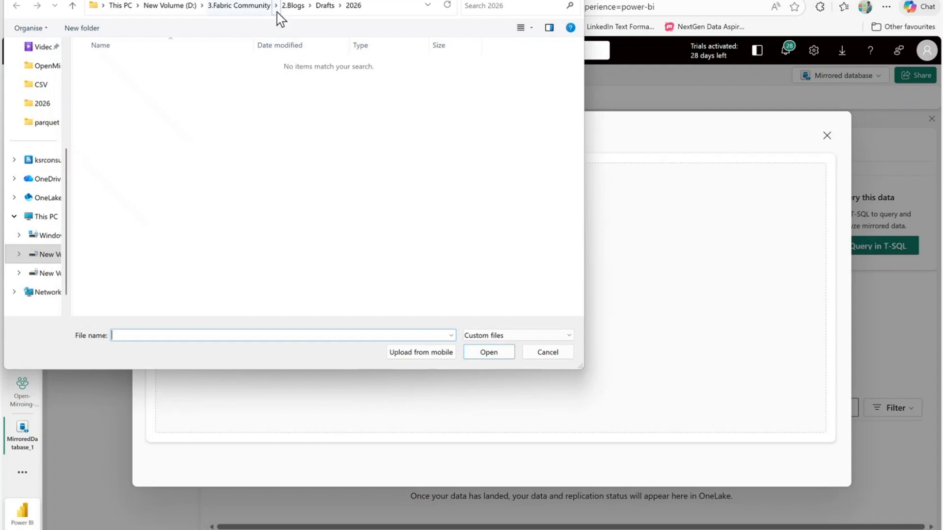
left_click(293, 6)
double_click(143, 66)
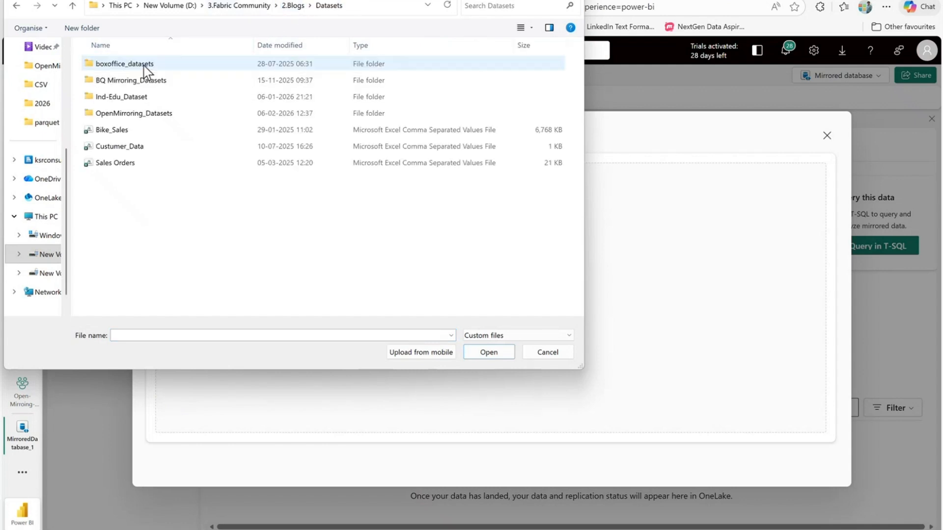
double_click(152, 116)
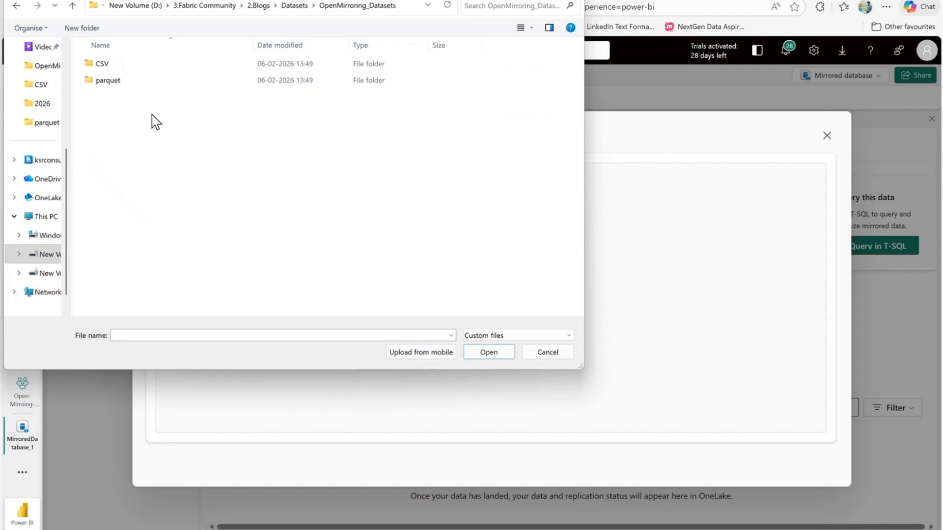
double_click(136, 84)
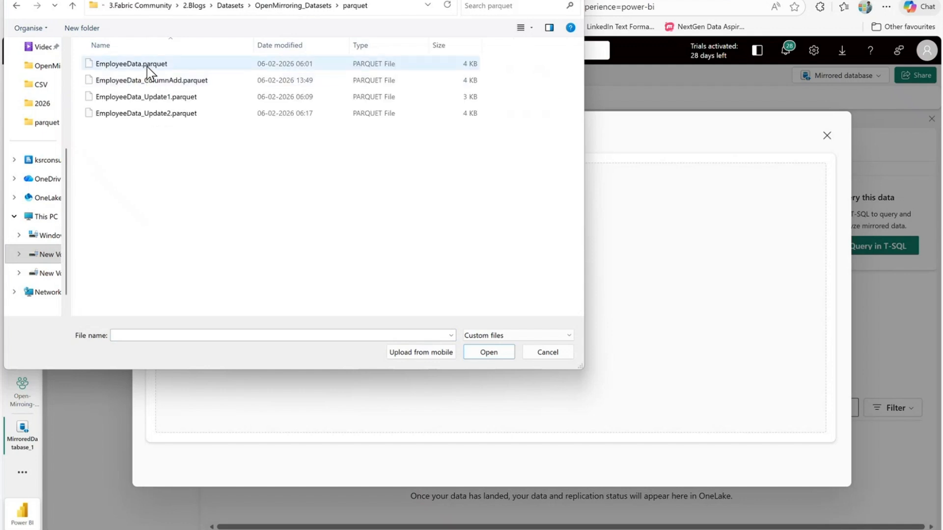
left_click(148, 67)
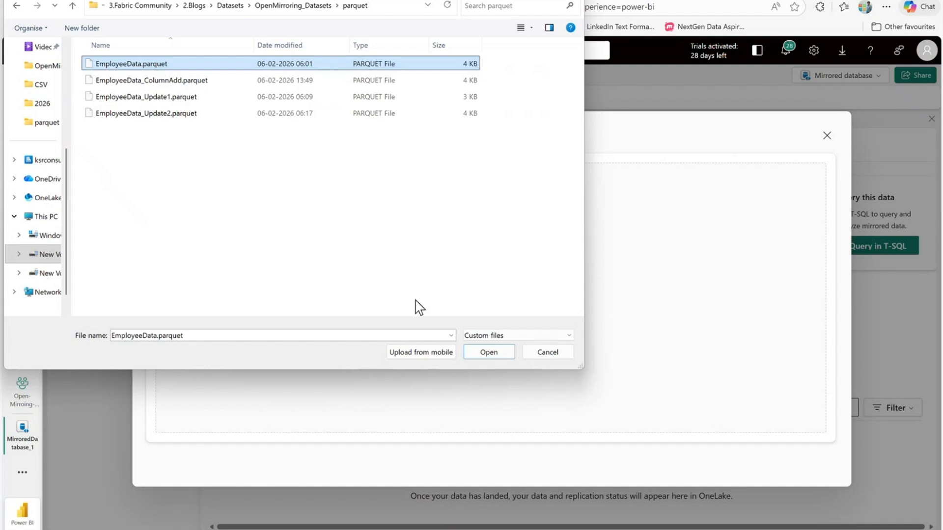
left_click(490, 354)
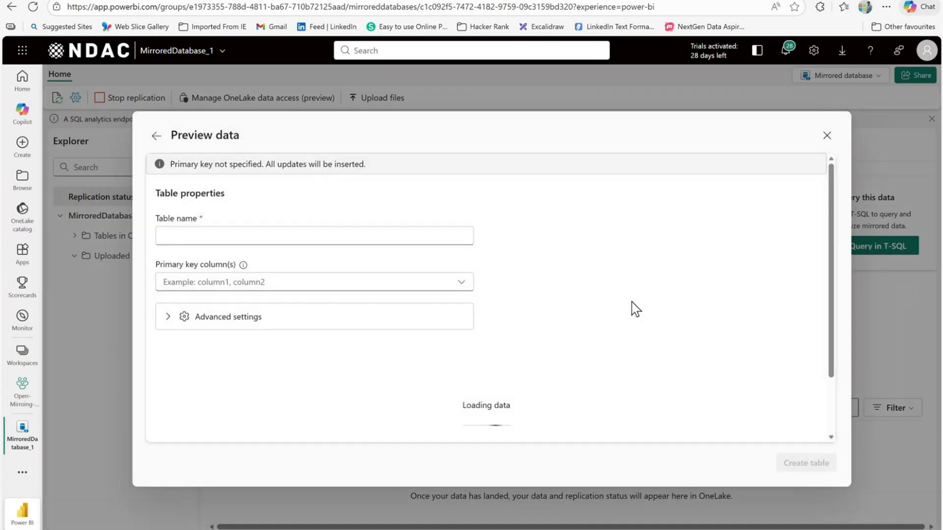
Name the new table empdata and wait for the data preview to load.
left_click(386, 240)
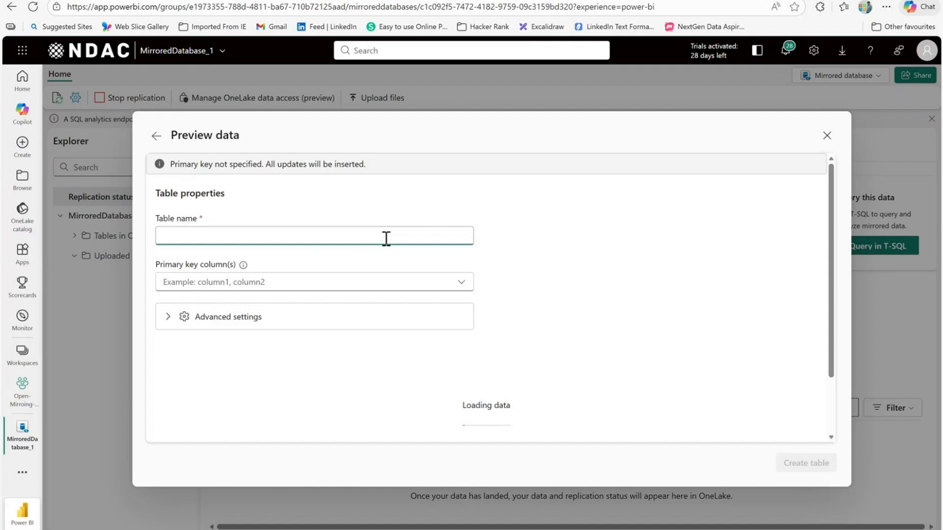
type("em")
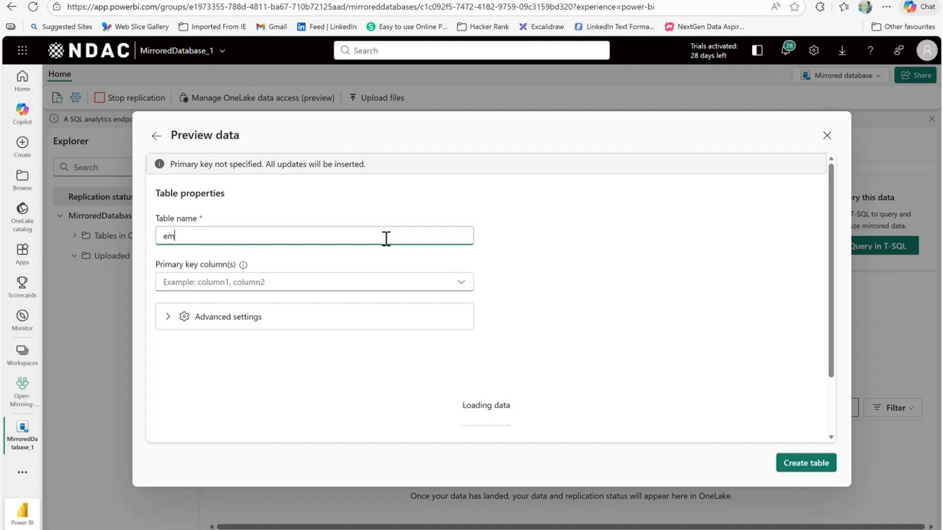
type("pdata")
left_click(460, 286)
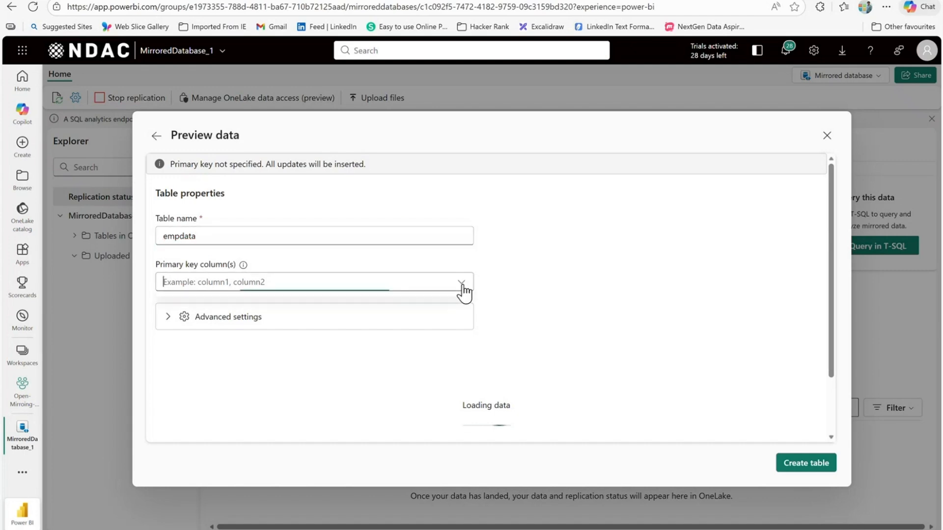
left_click(538, 257)
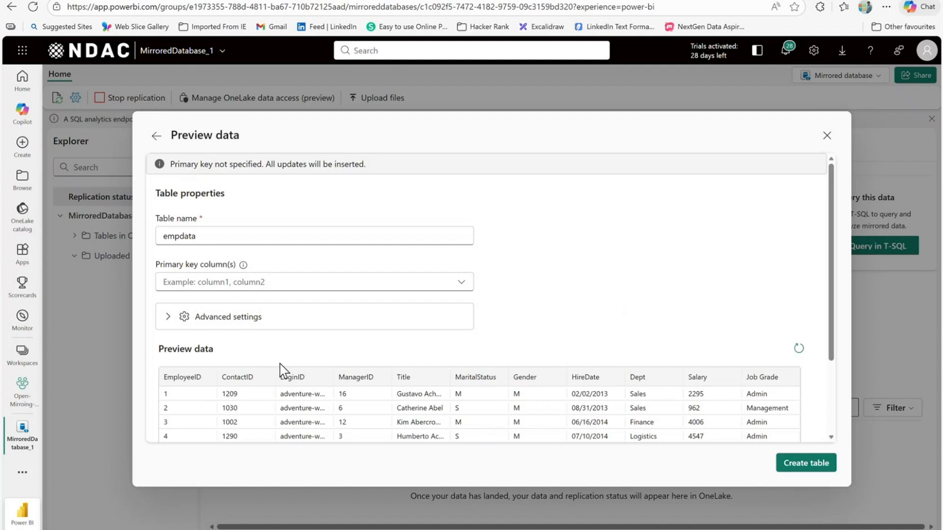
Set EmployeeID as the primary key column, check the previewed rows, and create the table.
scroll(280, 368, "down", 1)
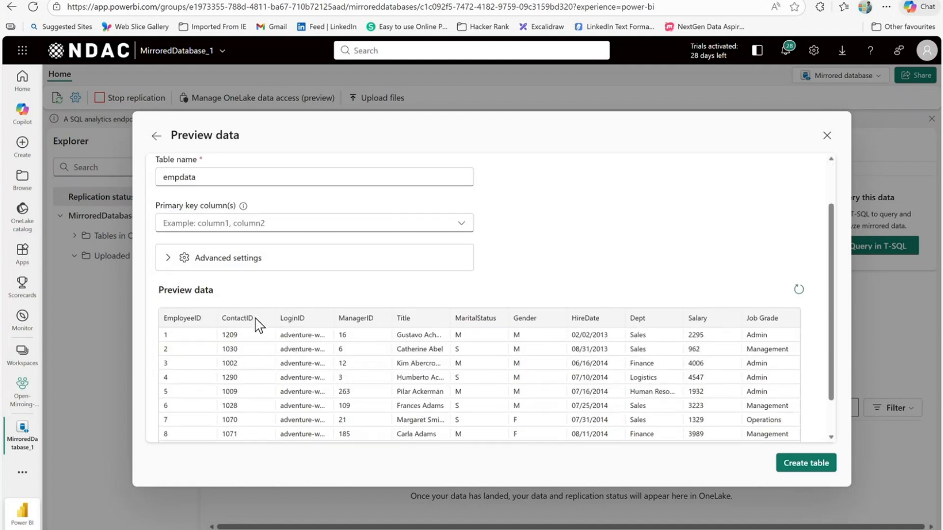
left_click(456, 225)
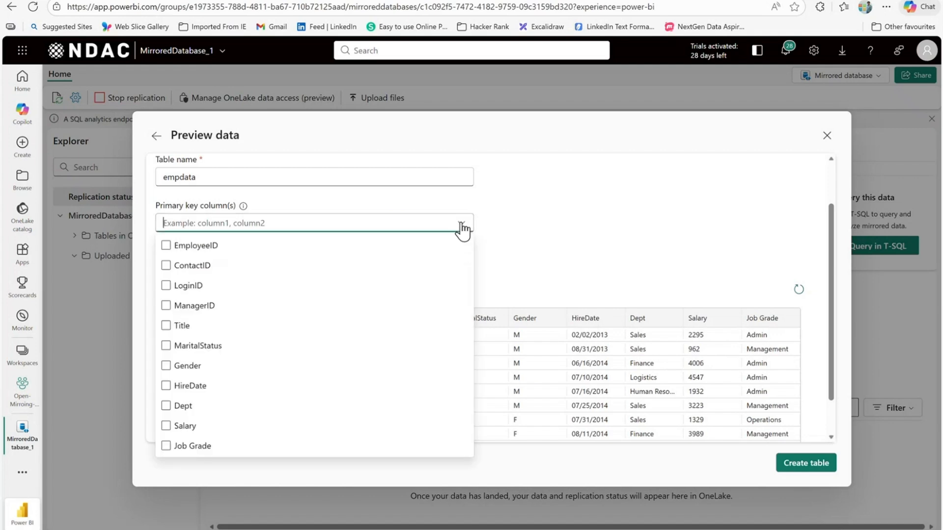
left_click(210, 251)
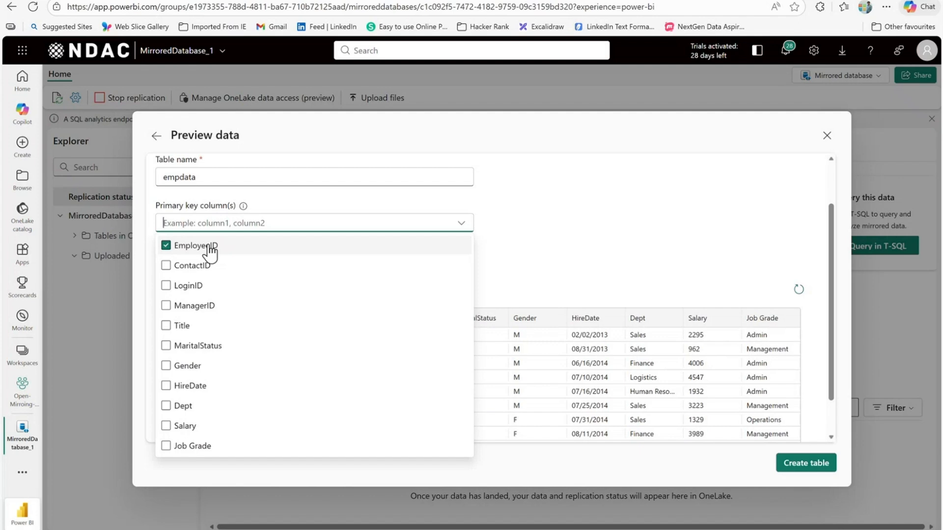
left_click(549, 238)
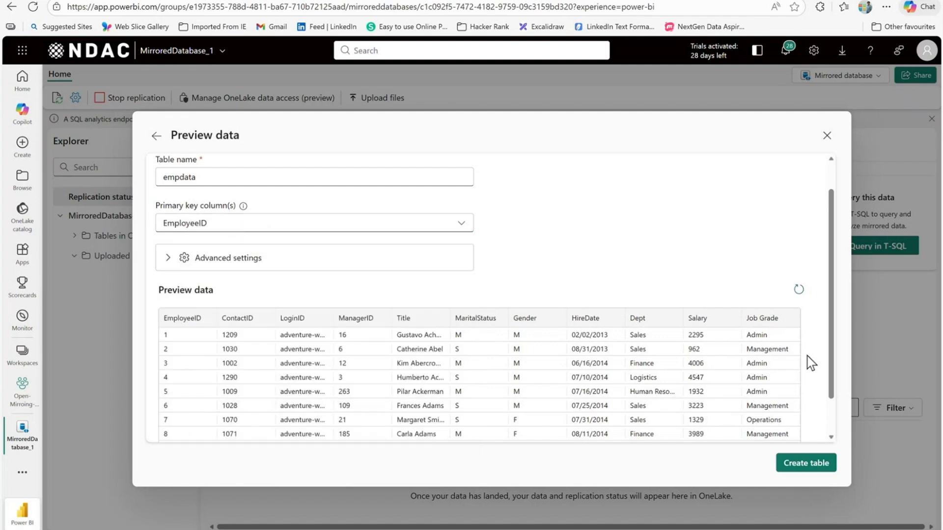
scroll(660, 311, "up", 1)
scroll(687, 344, "down", 2)
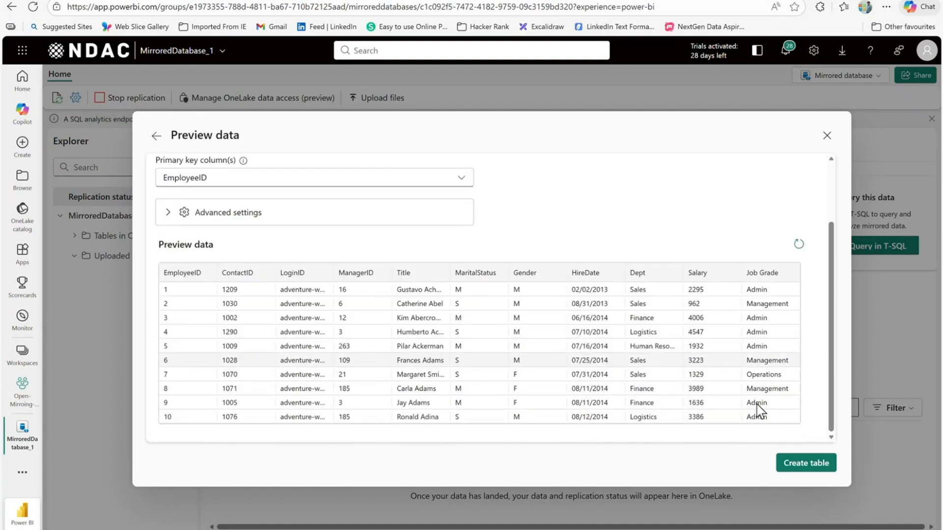
left_click(806, 467)
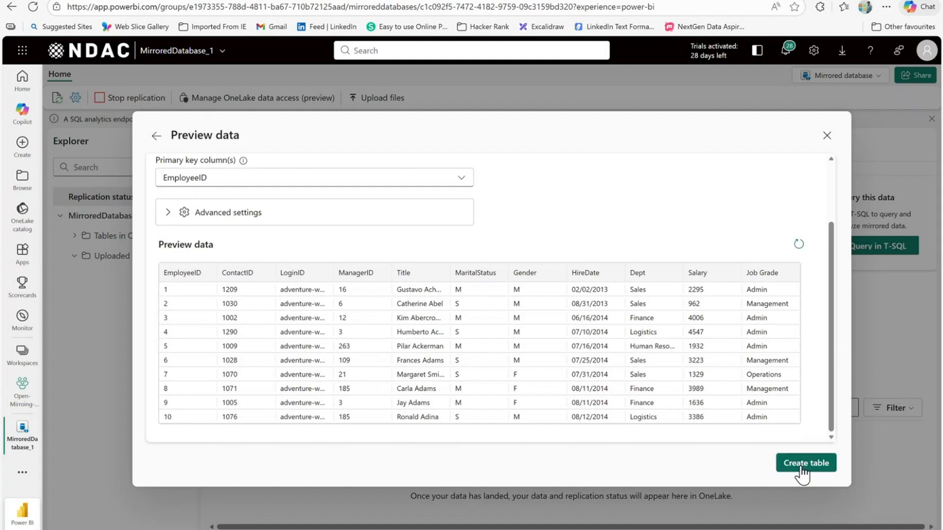
left_click(804, 469)
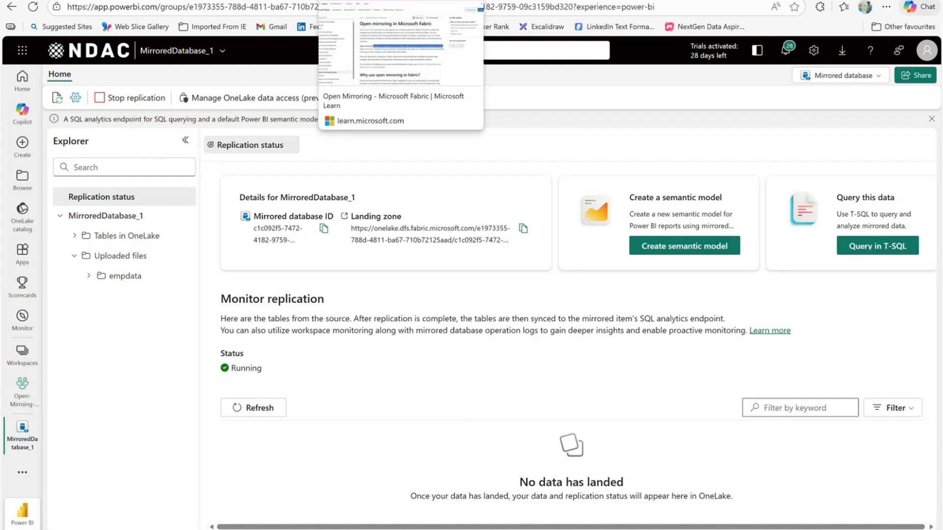
Read the Open mirroring FAQ on Microsoft Learn, especially how long replication takes once data is in the landing zone.
left_click(374, 0)
scroll(176, 386, "down", 1)
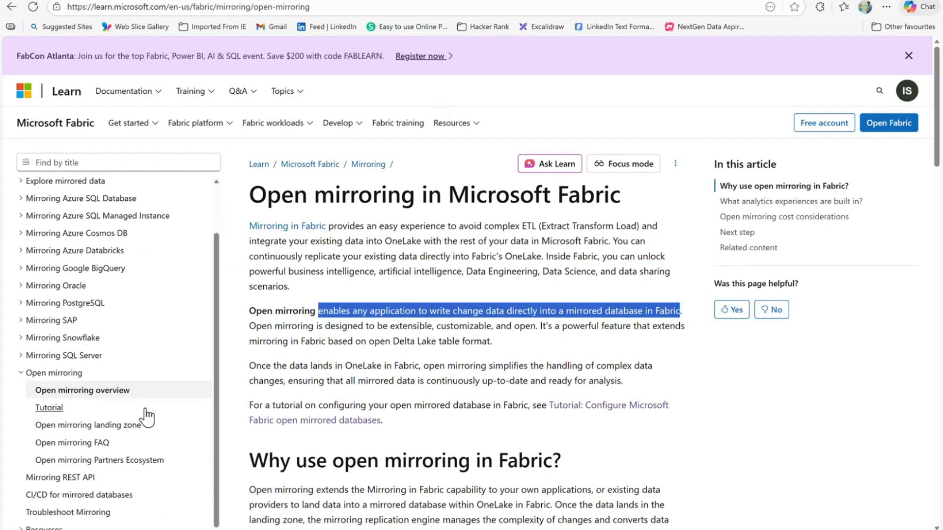
left_click(92, 443)
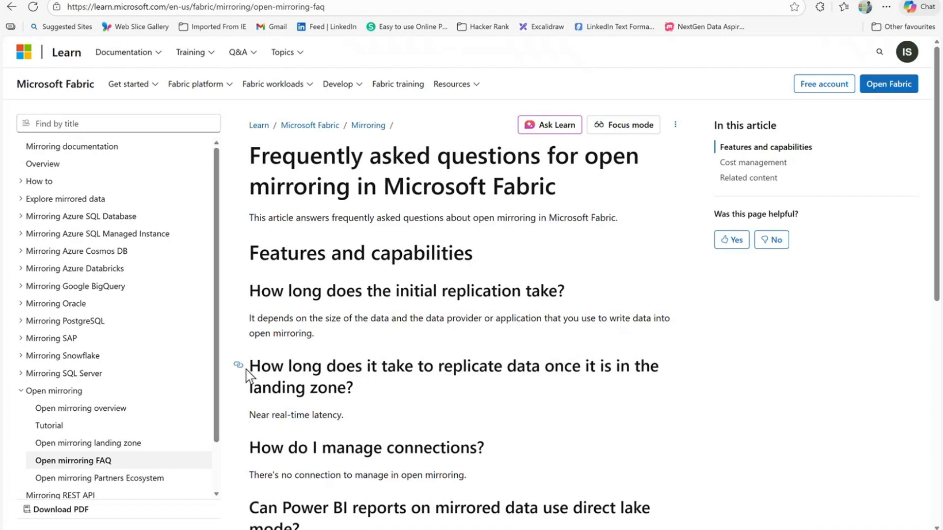
left_click_drag(250, 369, 472, 382)
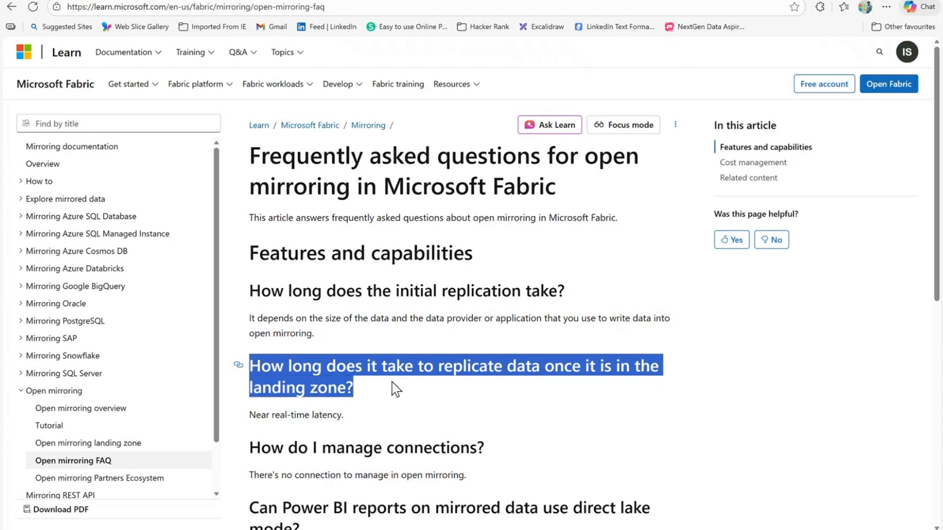
scroll(365, 416, "down", 4)
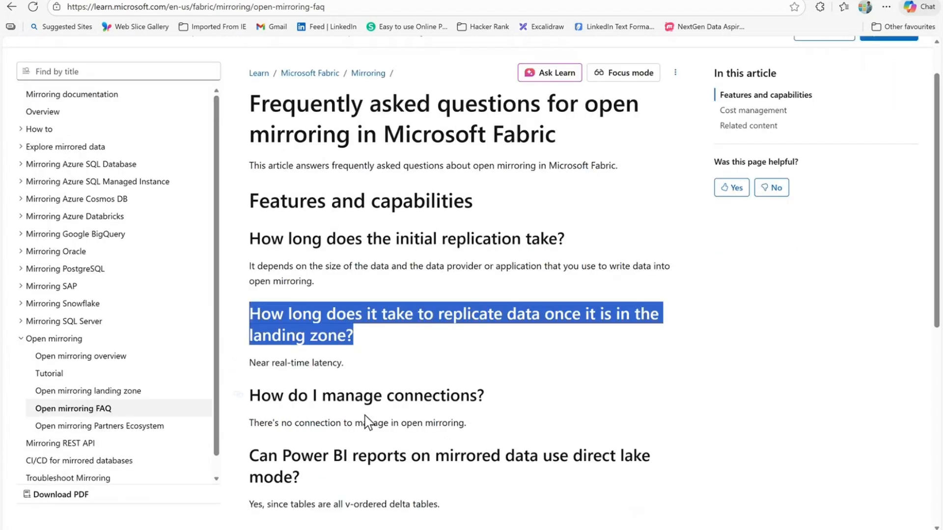
scroll(456, 392, "down", 5)
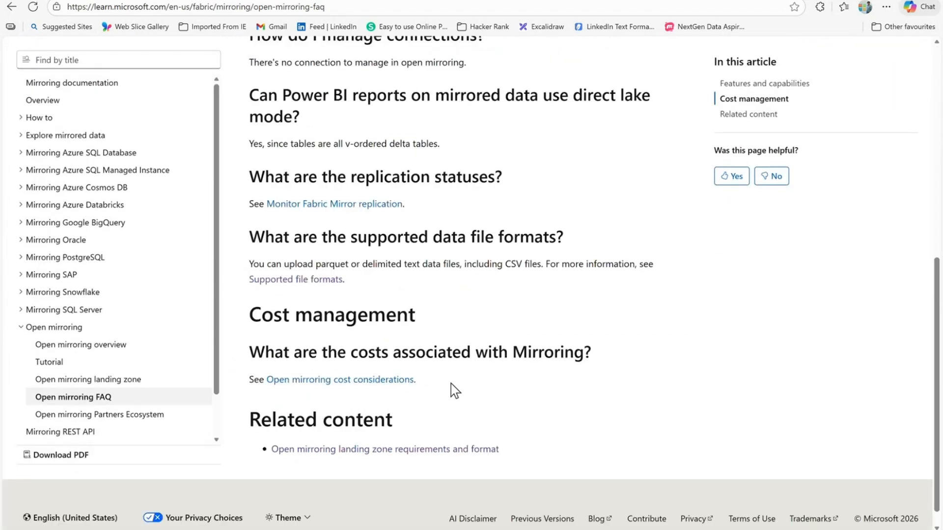
scroll(455, 392, "up", 8)
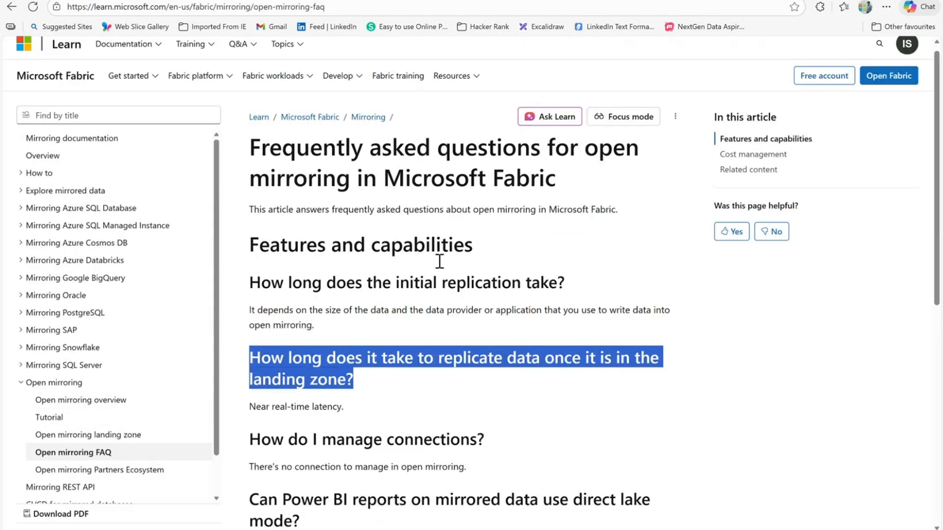
left_click(113, 409)
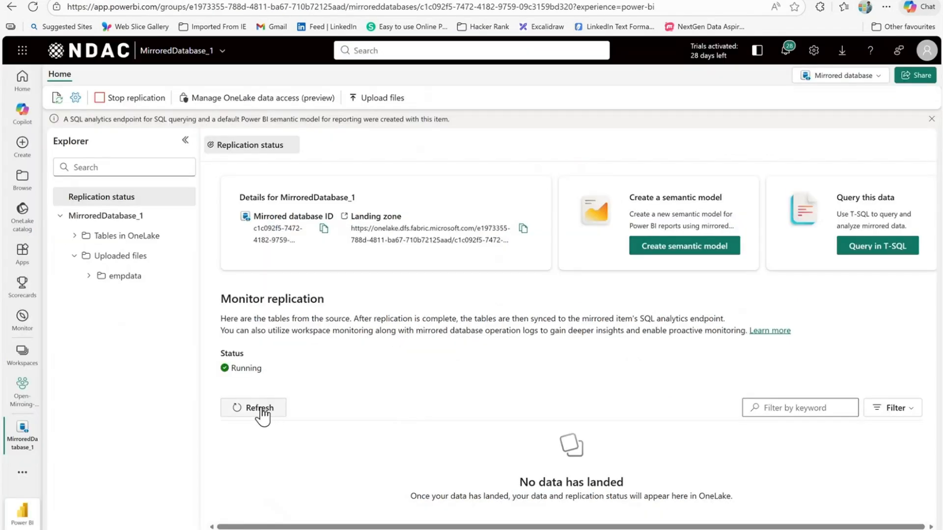
Return to the mirrored database and refresh the replication monitor to check empdata's replicated rows and last completed time.
left_click(260, 409)
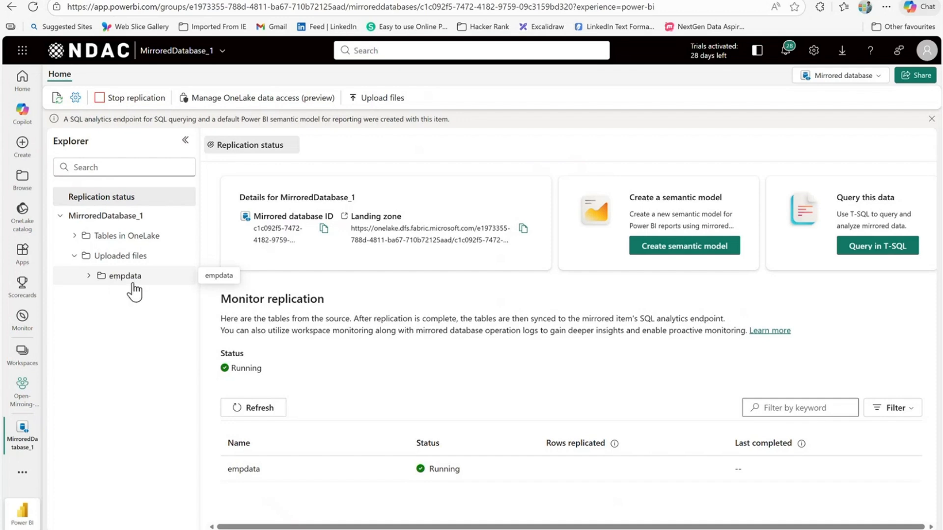
left_click(267, 412)
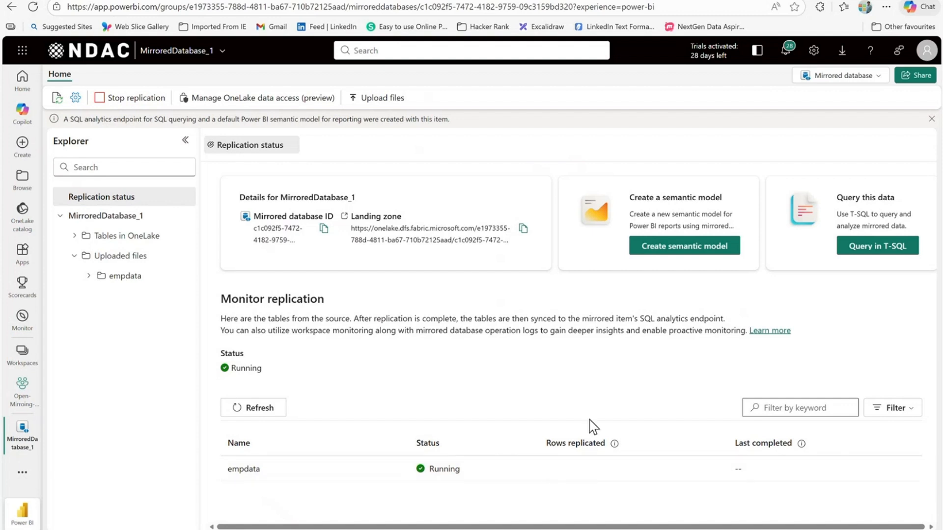
left_click(265, 412)
left_click(253, 409)
left_click_drag(536, 434, 569, 465)
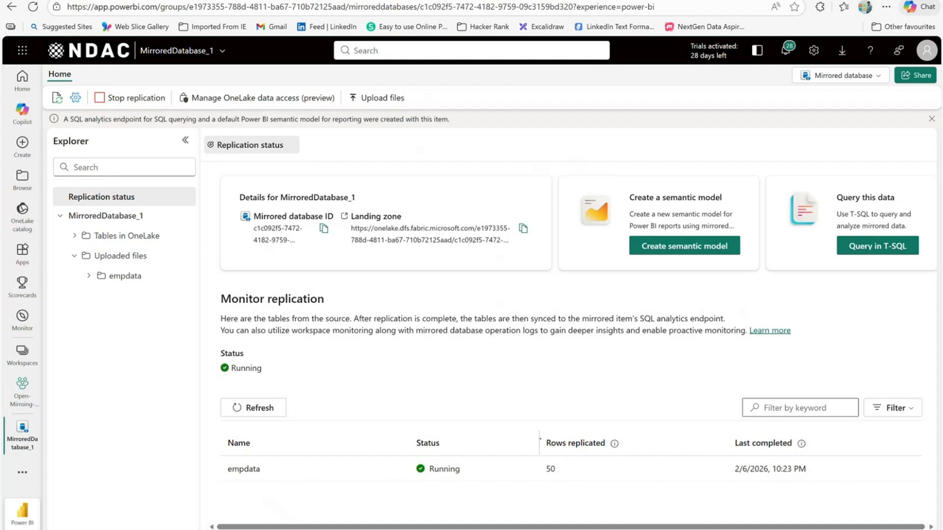
mouse_move(528, 435)
left_mouse_down()
mouse_move(613, 482)
mouse_move(638, 482)
left_mouse_up()
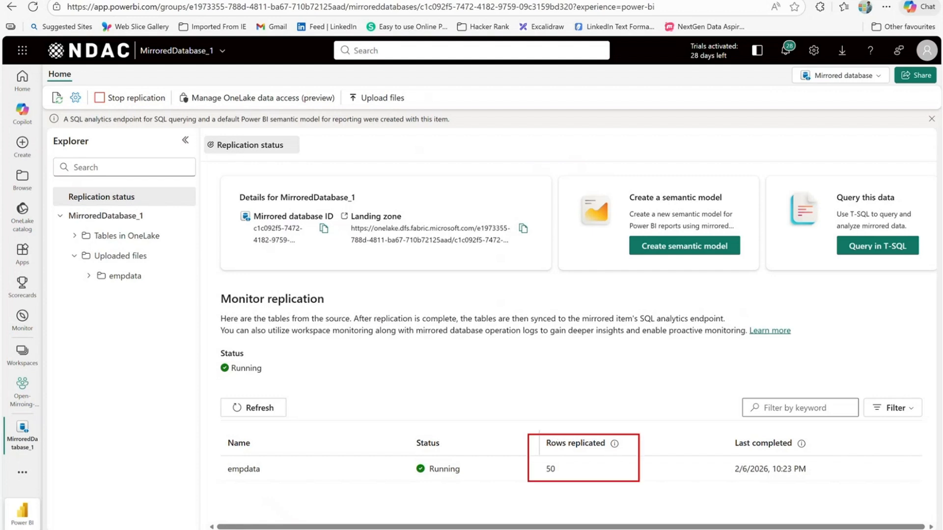
left_click_drag(725, 435, 826, 484)
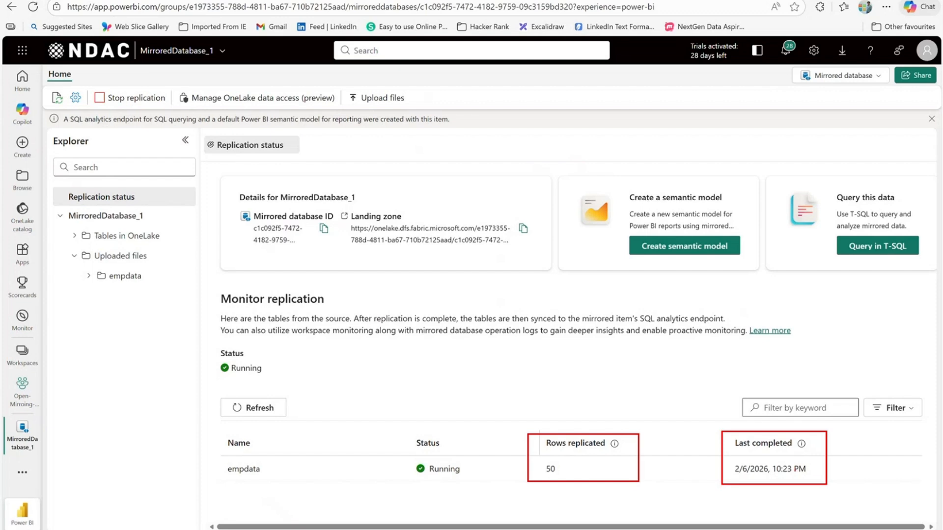
key("Escape")
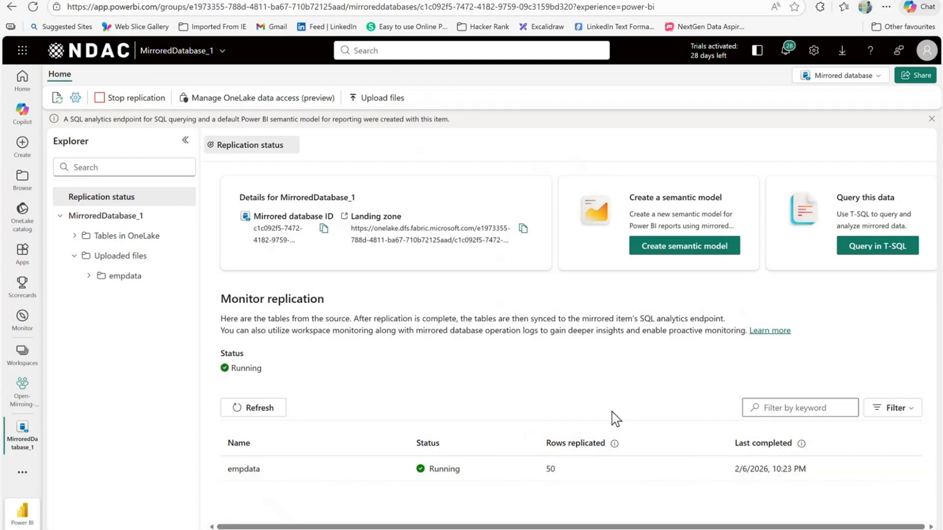
Refresh Tables in OneLake and expand the dbo schema to inspect the replicated empdata table.
left_click(57, 97)
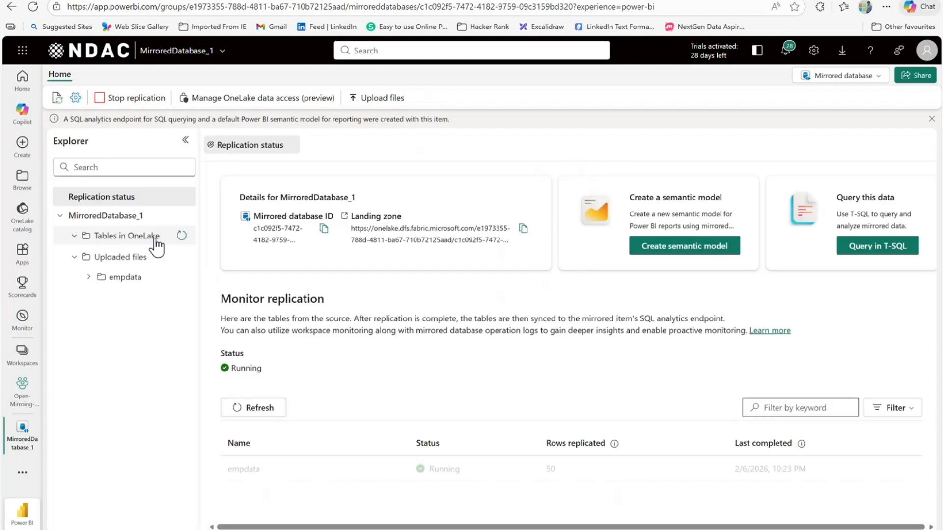
left_click(181, 235)
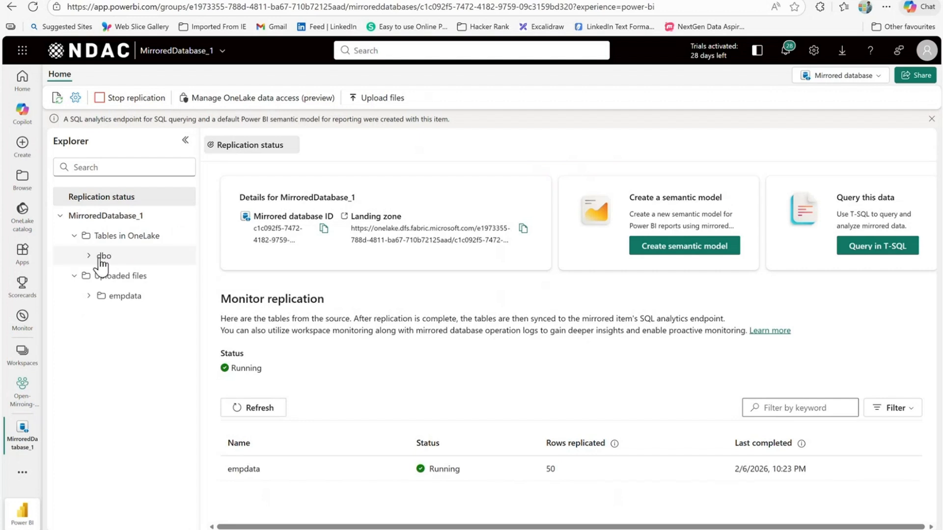
left_click(88, 256)
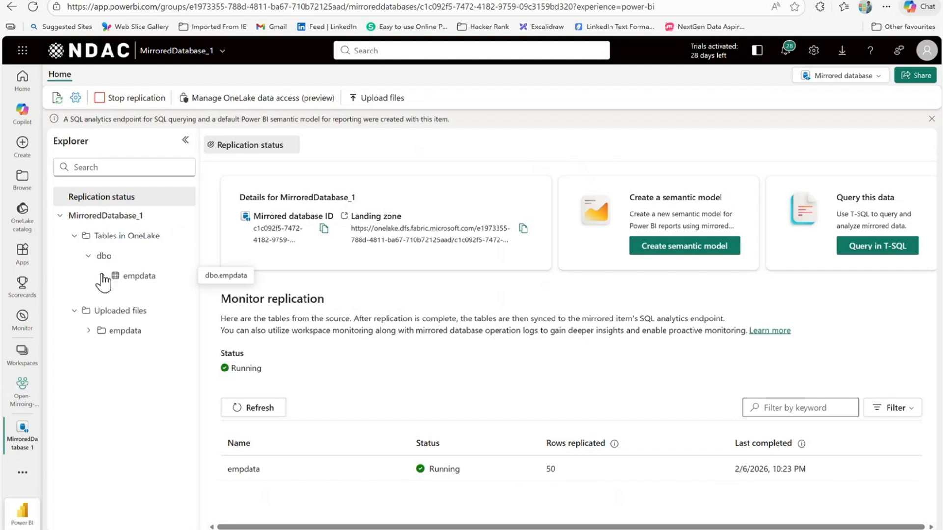
left_click(103, 276)
left_click(102, 276)
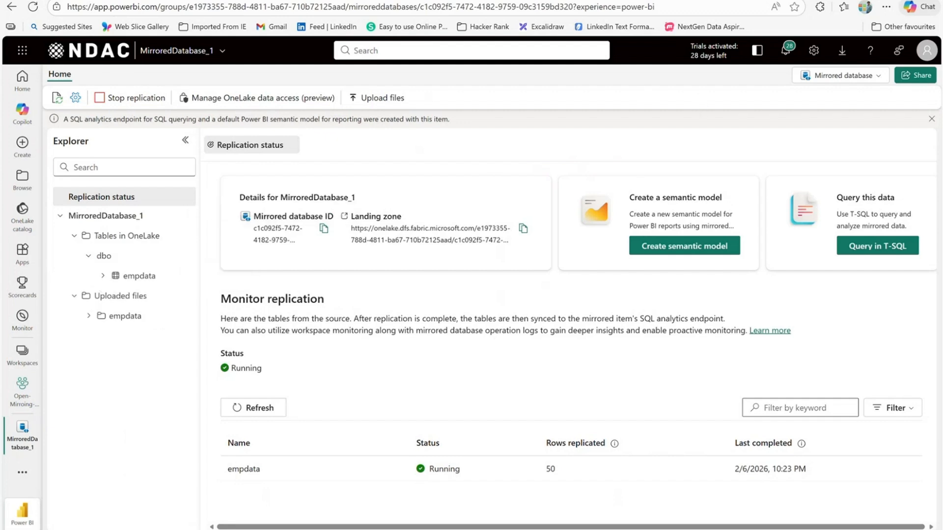
Duplicate the mirrored database's browser tab and switch the copy to its SQL analytics endpoint.
right_click(645, 2)
left_click(670, 58)
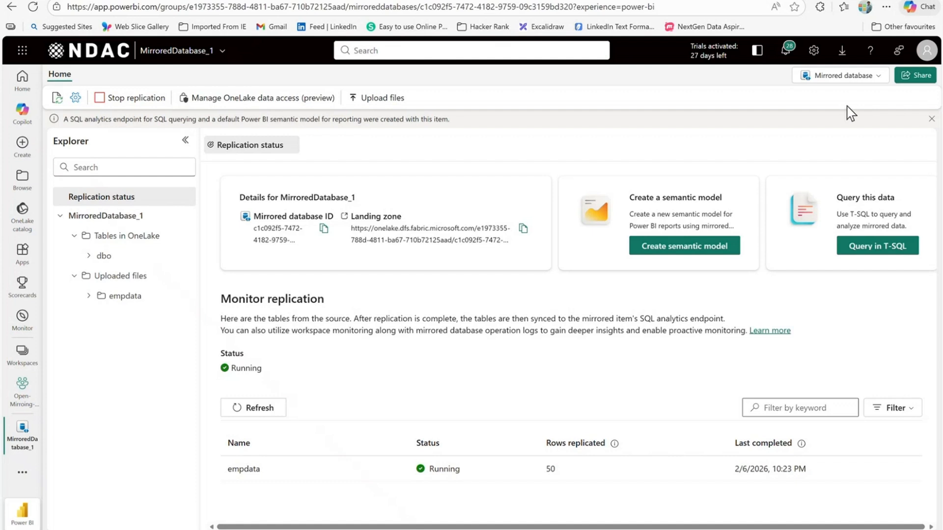
left_click(877, 78)
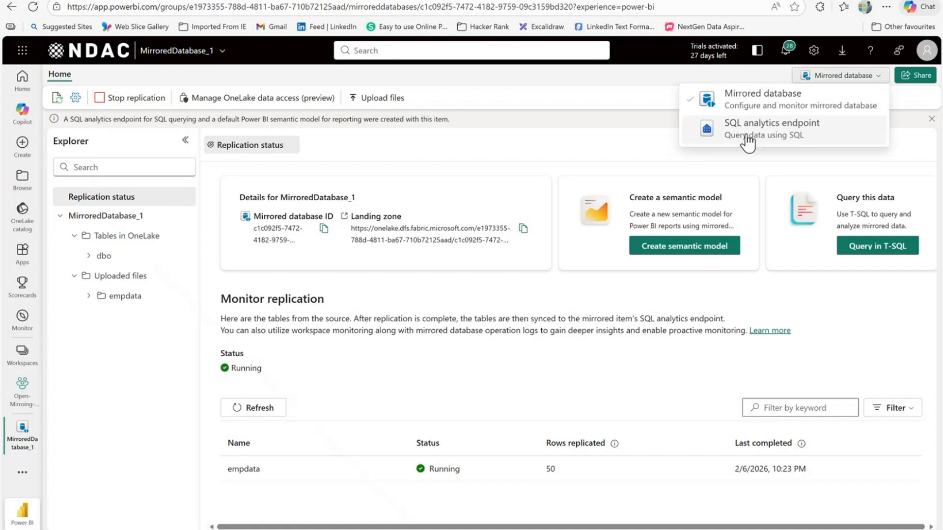
left_click(747, 135)
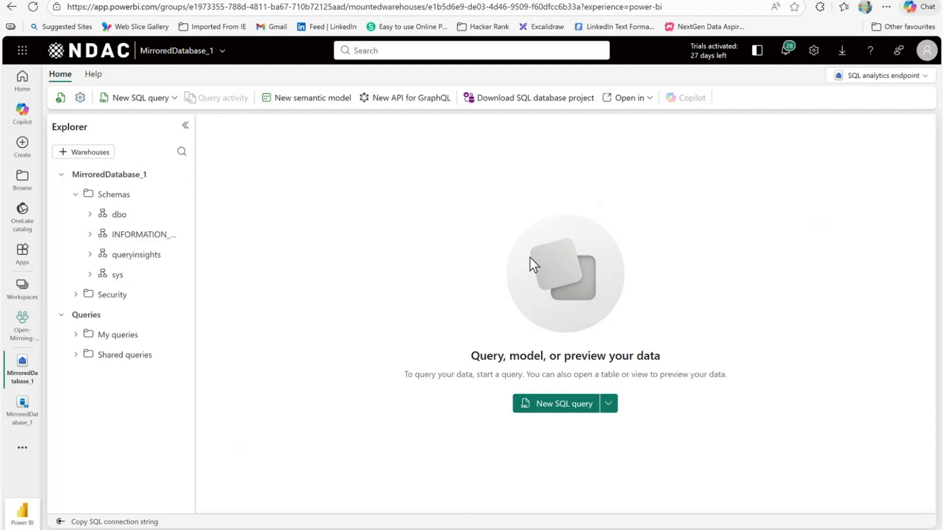
Find empdata among the dbo tables and run a new SQL query: select * from [MirroredDatabase_1].[dbo].[empdata].
left_click(91, 215)
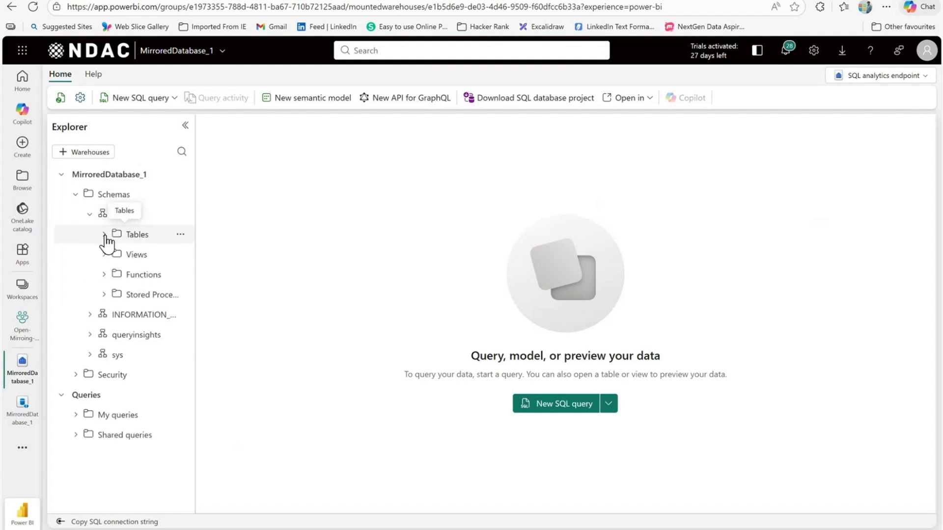
left_click(105, 236)
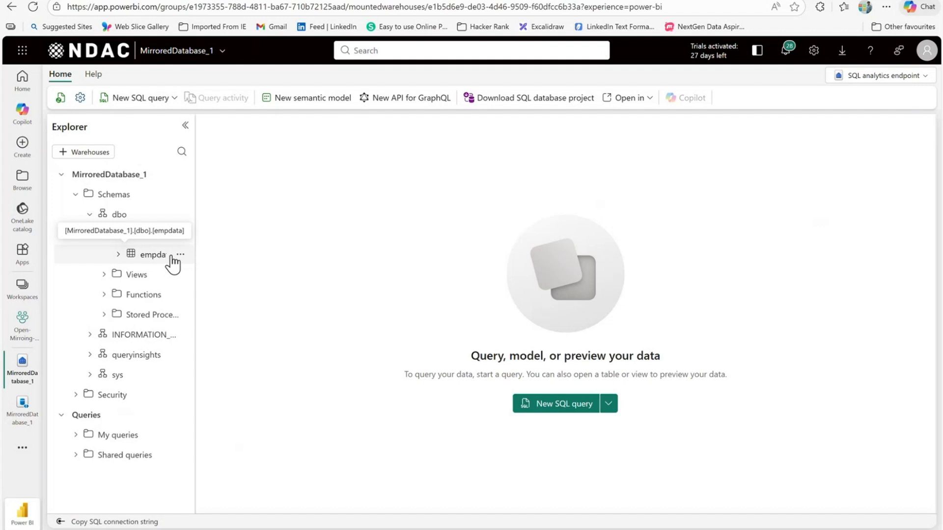
left_click(136, 102)
type("s")
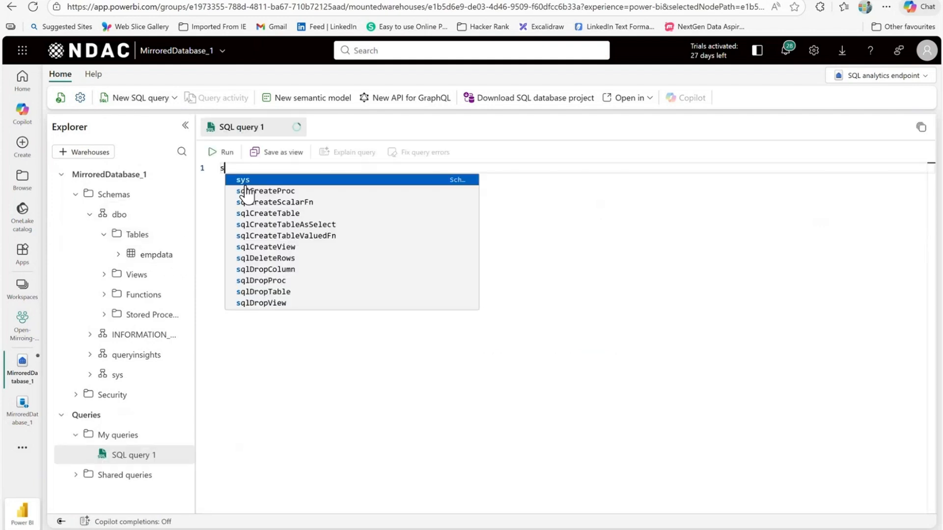
type("elect * from")
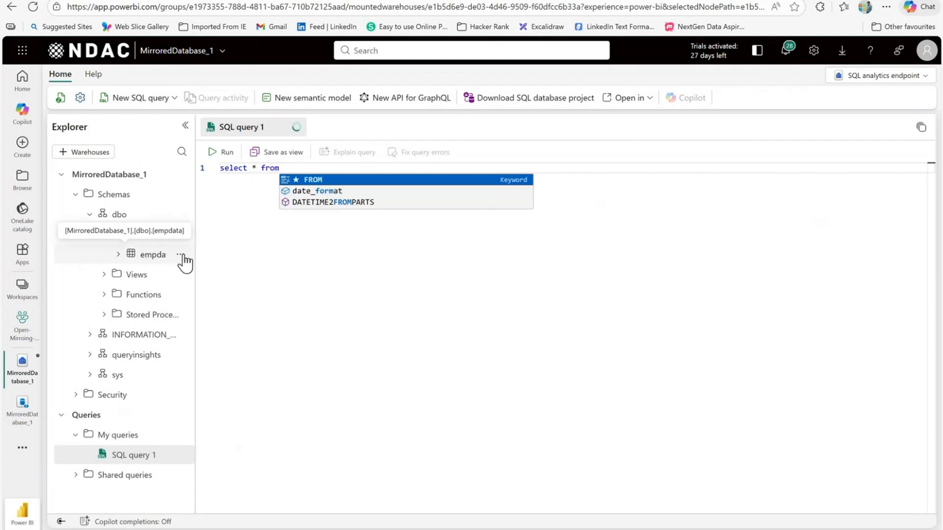
left_click(181, 255)
left_click(181, 256)
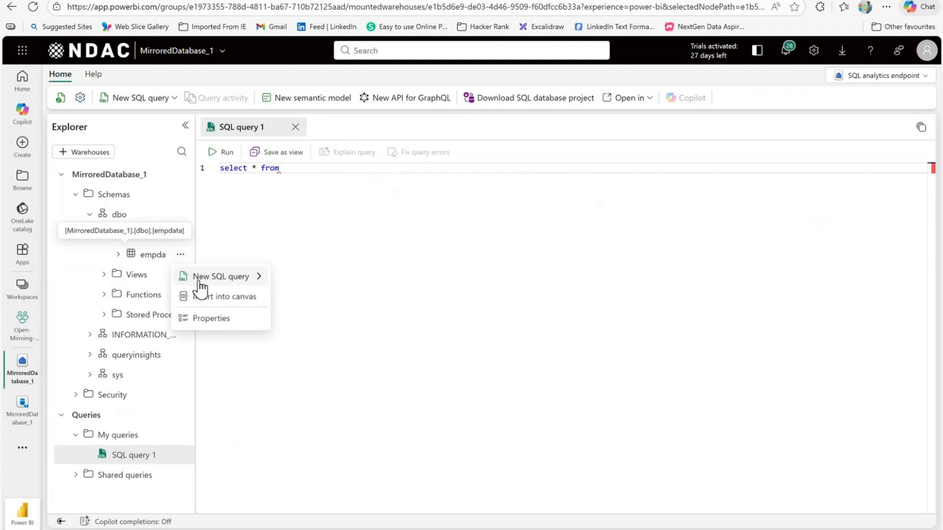
left_click(204, 296)
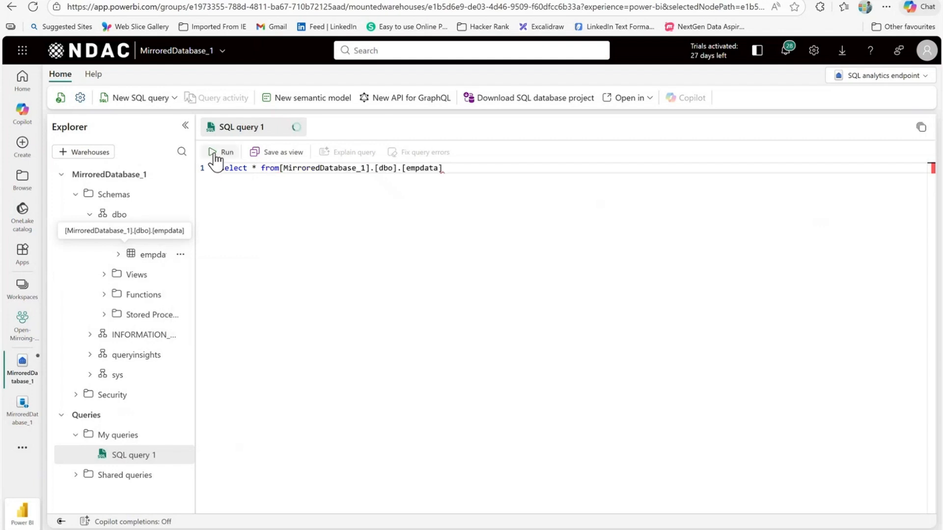
left_click(283, 170)
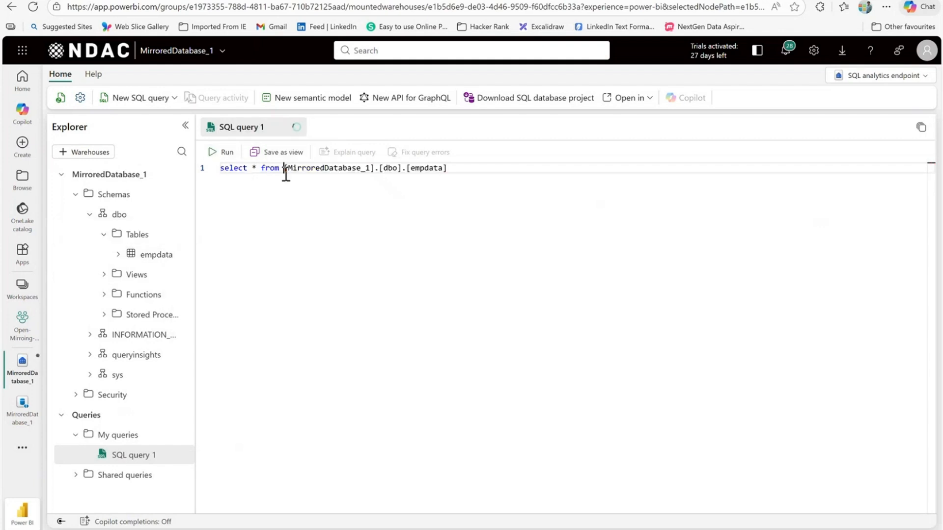
left_click(221, 152)
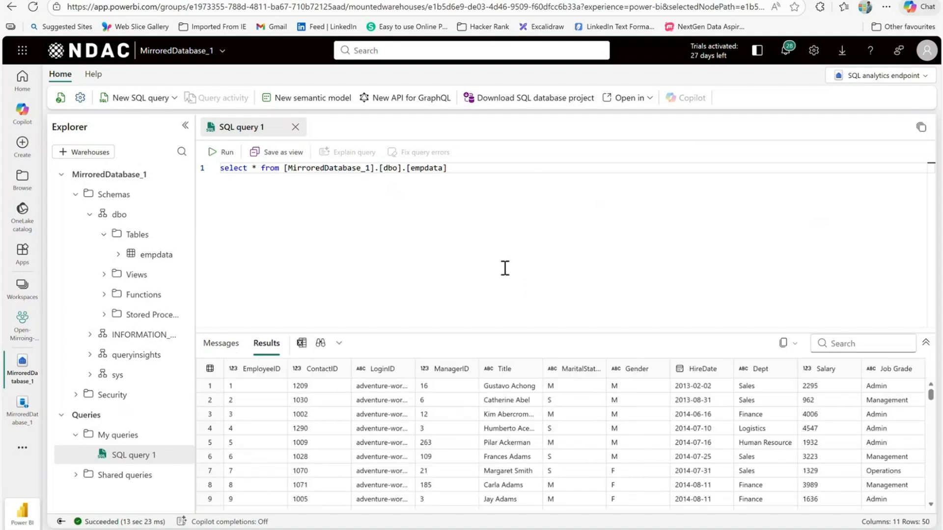
Enlarge the query results area and review the returned empdata rows from first to last.
left_click_drag(522, 334, 516, 288)
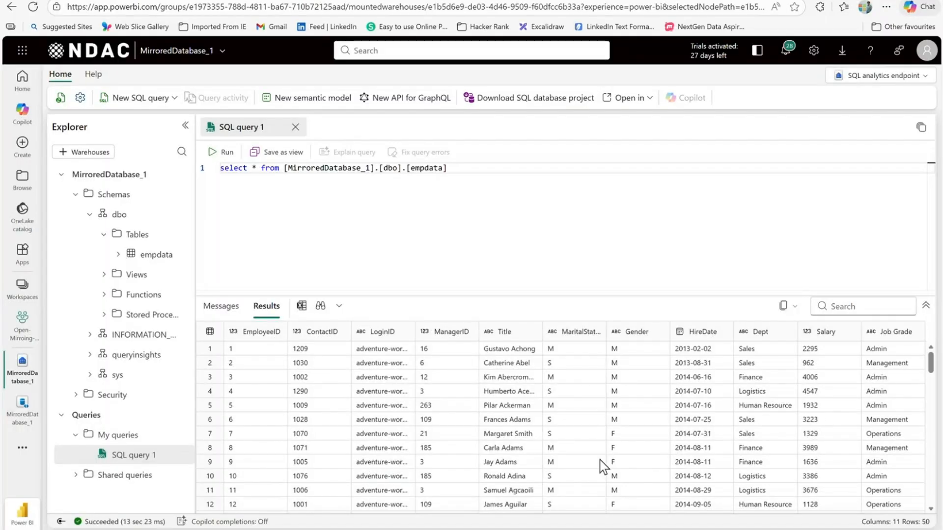
scroll(652, 450, "down", 10)
scroll(652, 452, "down", 2)
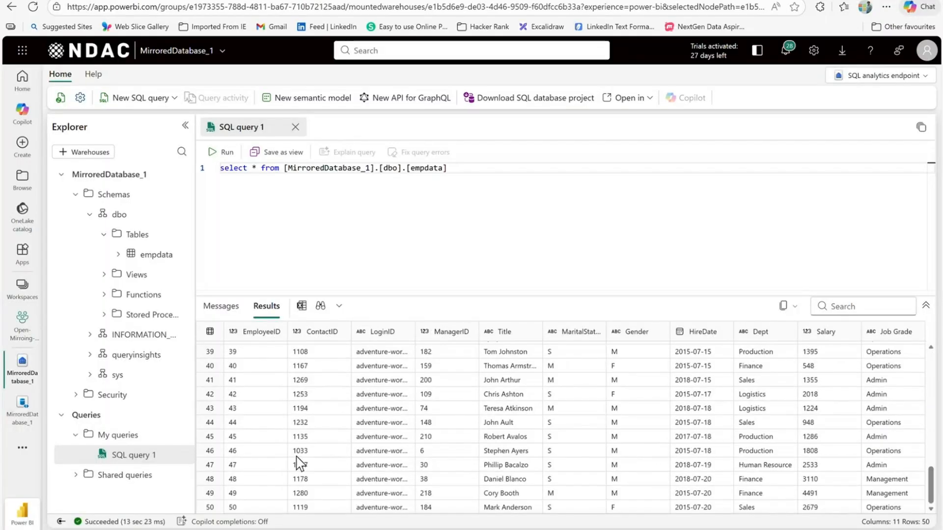
scroll(333, 452, "up", 12)
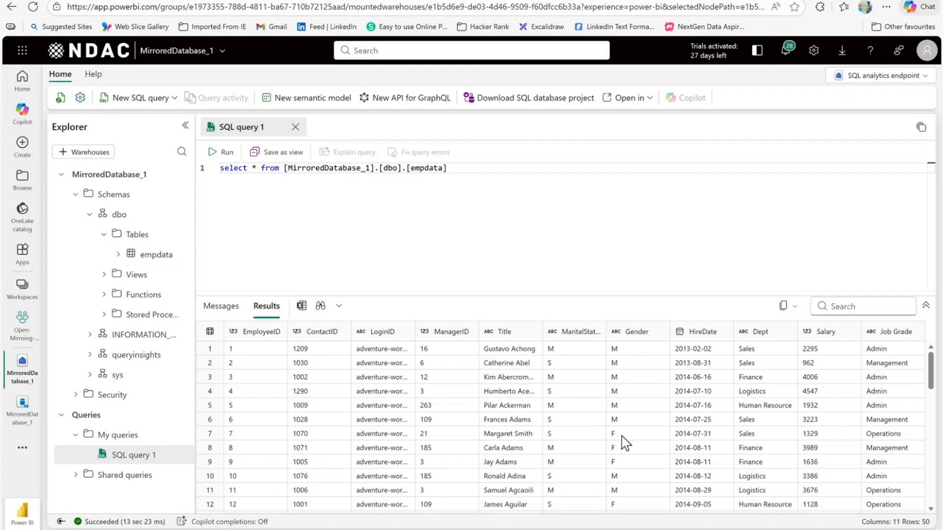
Copy the path of EmployeeData_Update1.parquet in File Explorer and switch to the VS Code notebook.
left_click(422, 529)
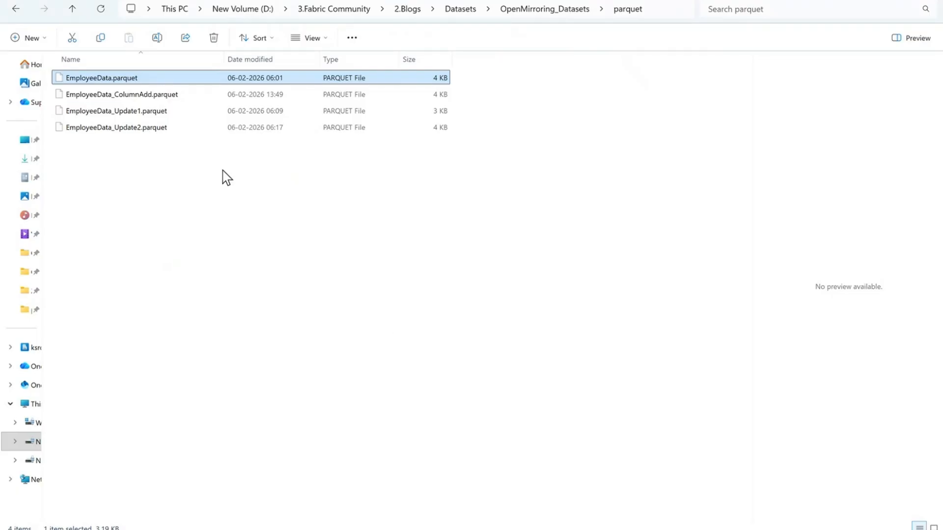
left_click(166, 113)
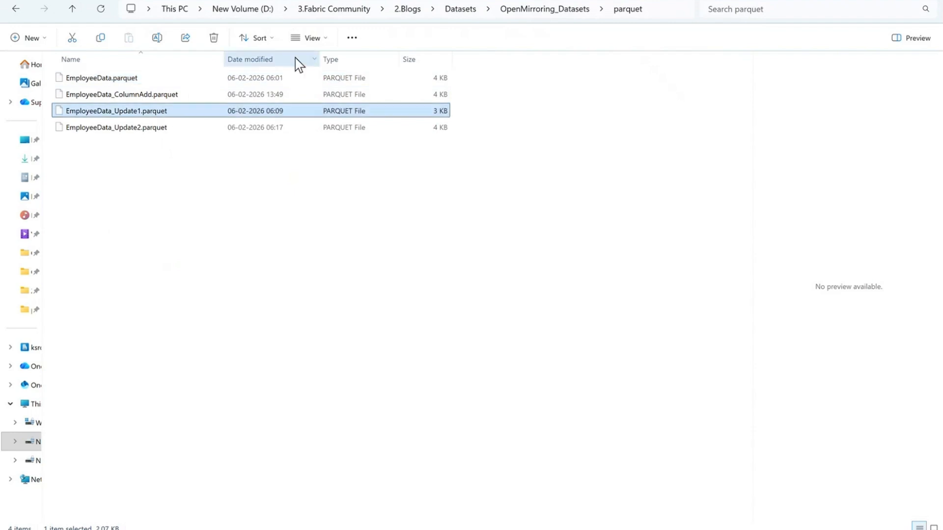
left_click(354, 44)
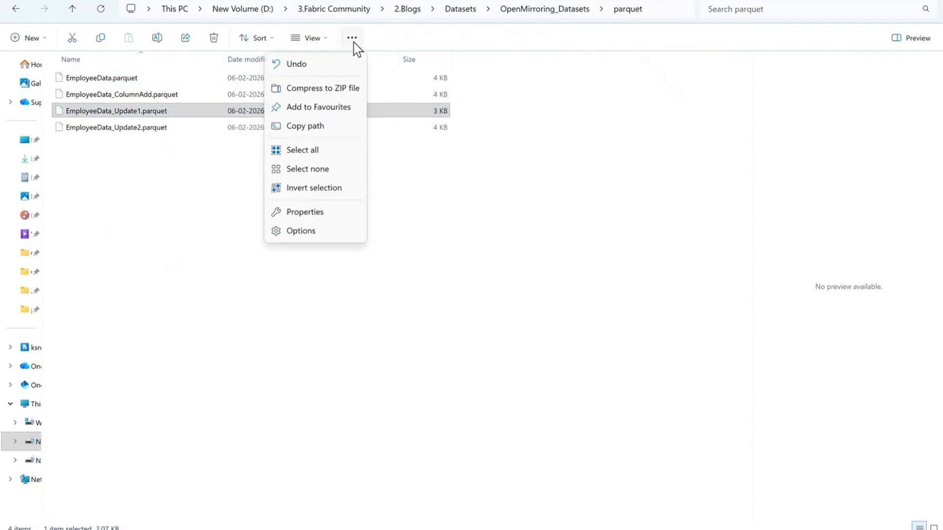
left_click(327, 130)
key("alt+Tab")
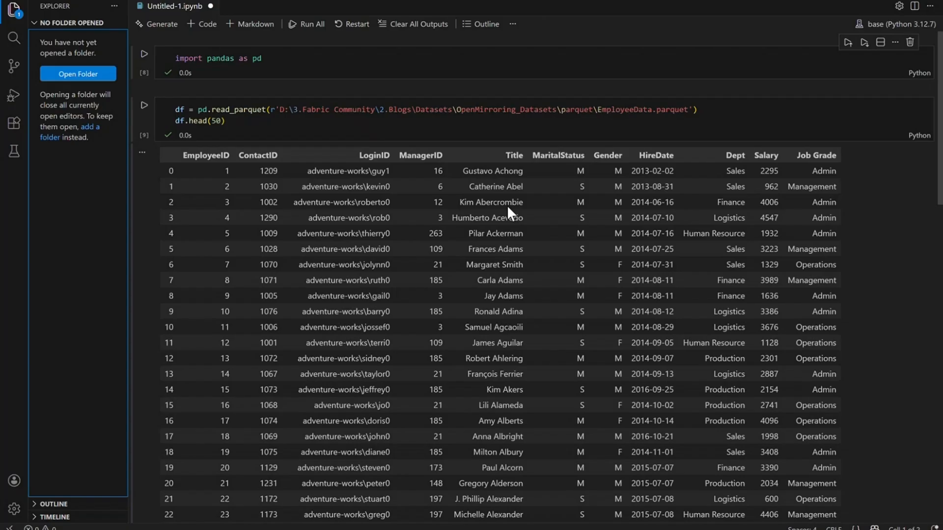
Replace the file path in the read_parquet call with the one for EmployeeData_Update1.parquet, without extra double quotes, and run the cell.
left_click_drag(283, 109, 688, 109)
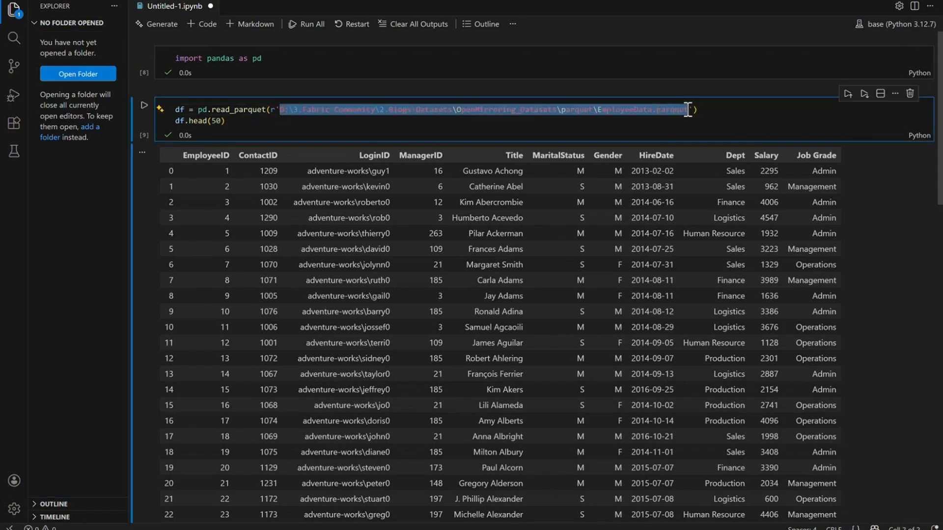
key("ctrl+v")
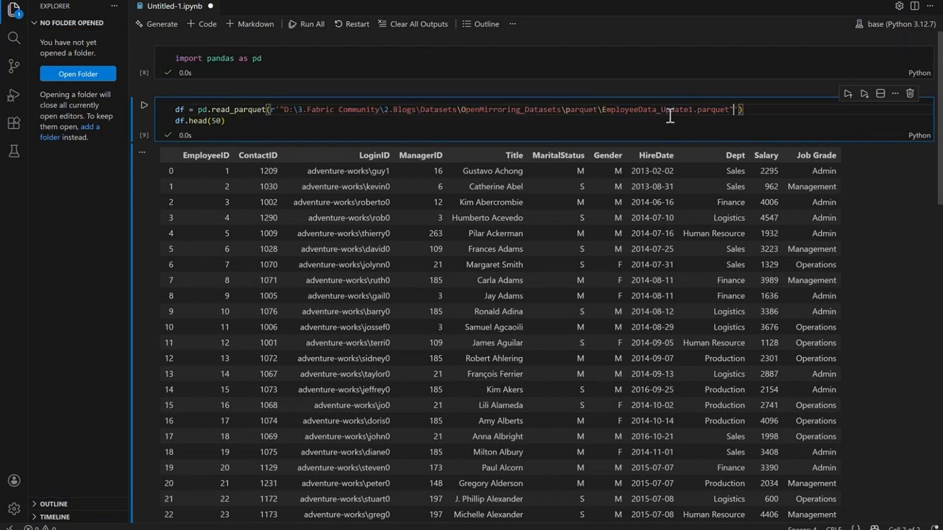
left_click(284, 109)
key("BackSpace")
left_click(729, 109)
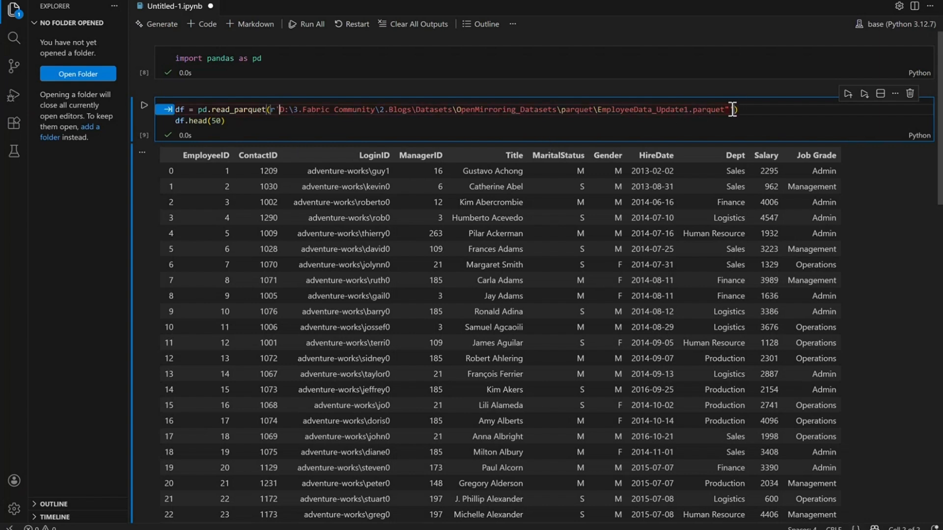
key("BackSpace")
left_click(144, 105)
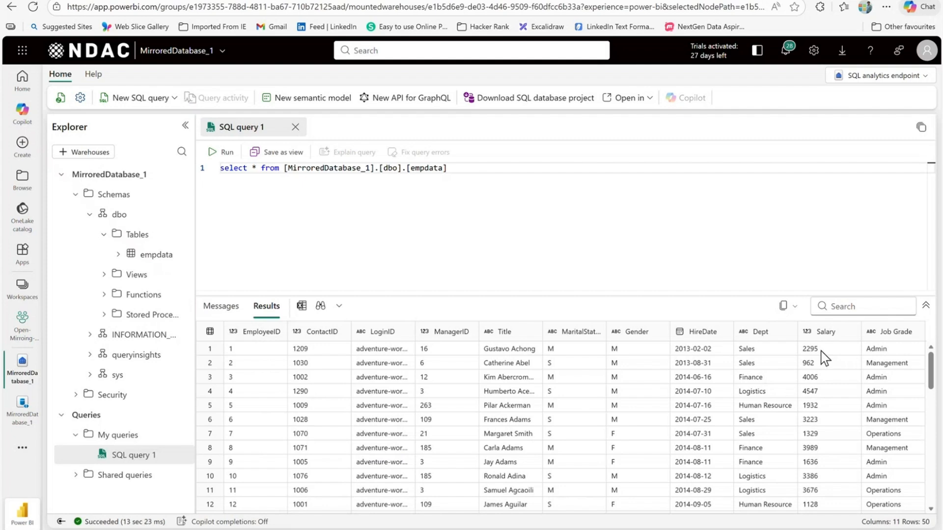
Compare the Salary values in the browser's empdata query results with those in the notebook's EmployeeData_Update1 output.
mouse_move(821, 350)
left_mouse_down()
mouse_move(834, 342)
mouse_move(841, 372)
left_mouse_up()
key("Escape")
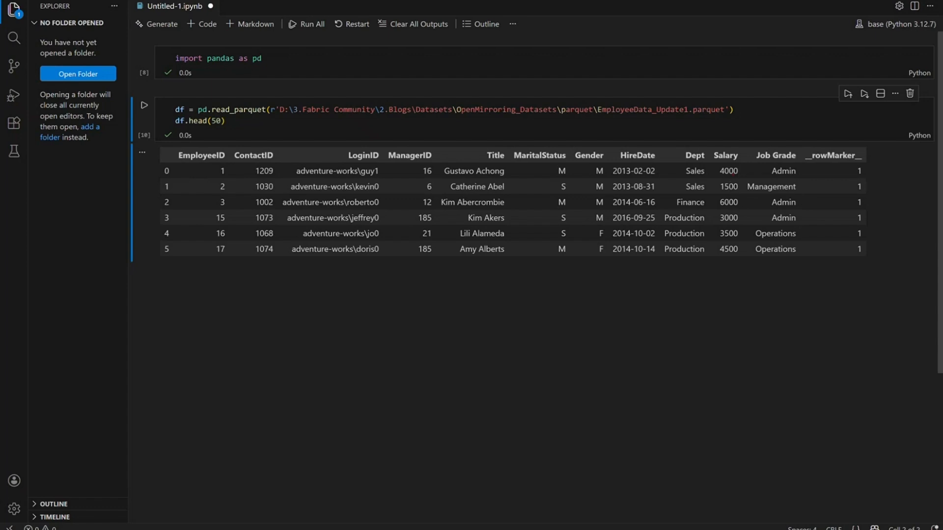
left_click_drag(734, 174, 754, 165)
key("Escape")
mouse_move(538, 528)
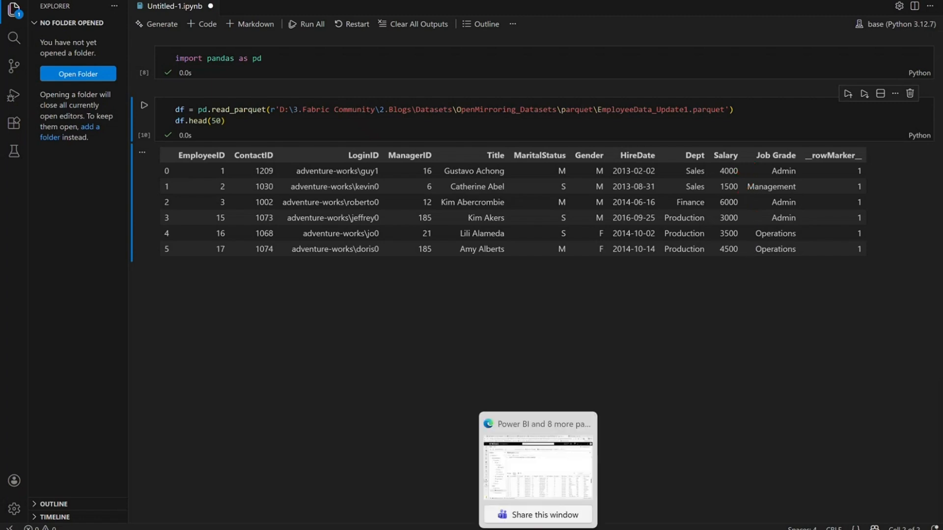
Return to the mirrored database in the browser and upload EmployeeData_Update1.parquet.
left_click(538, 469)
scroll(646, 453, "down", 1)
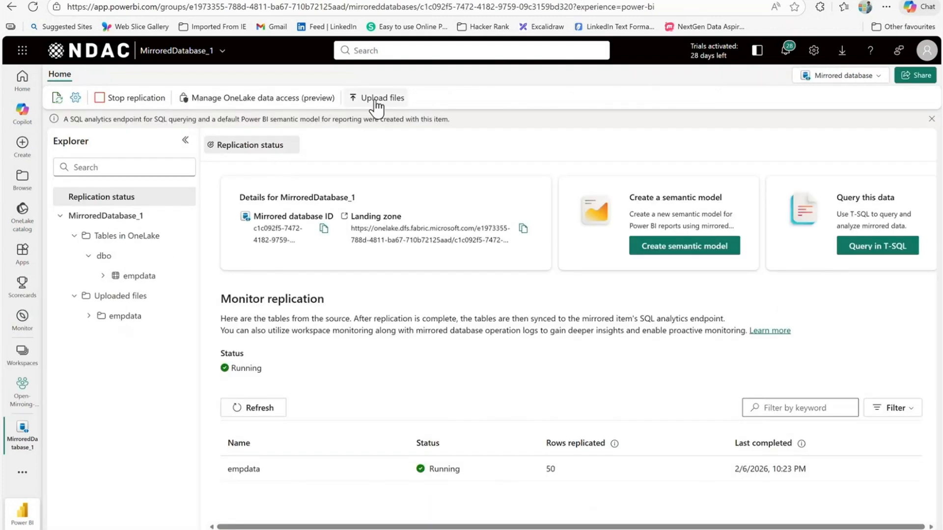
left_click(376, 101)
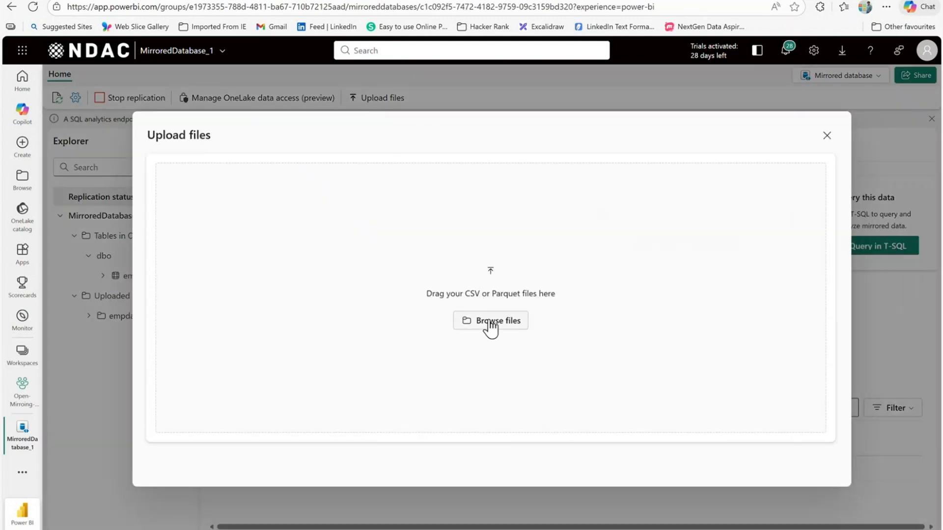
left_click(490, 322)
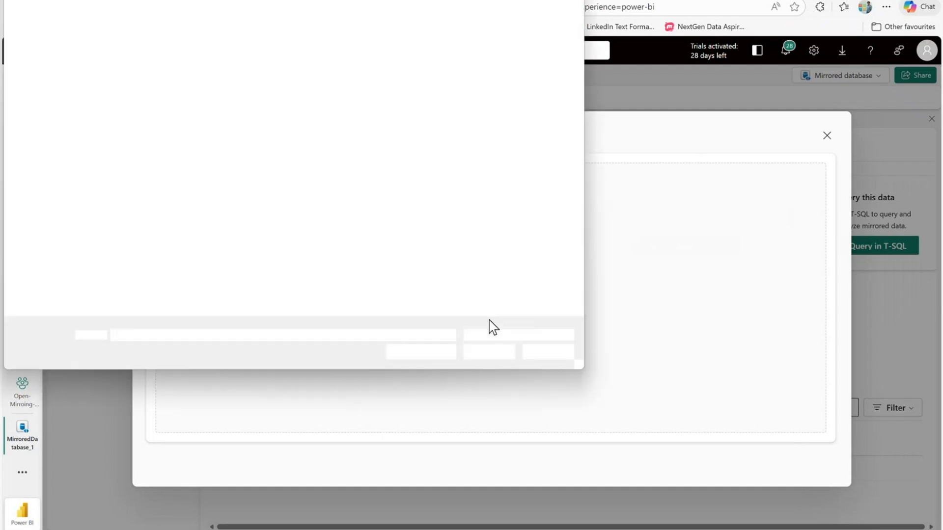
left_click(195, 98)
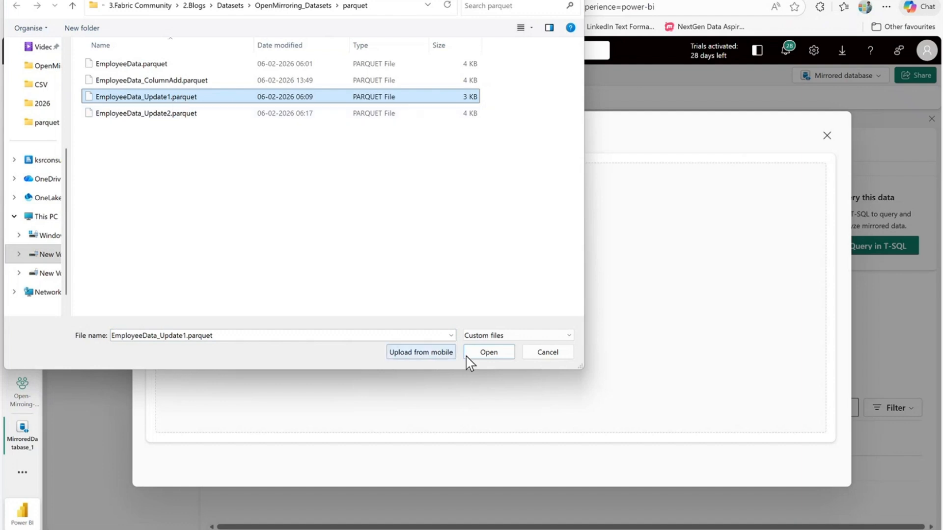
left_click(491, 353)
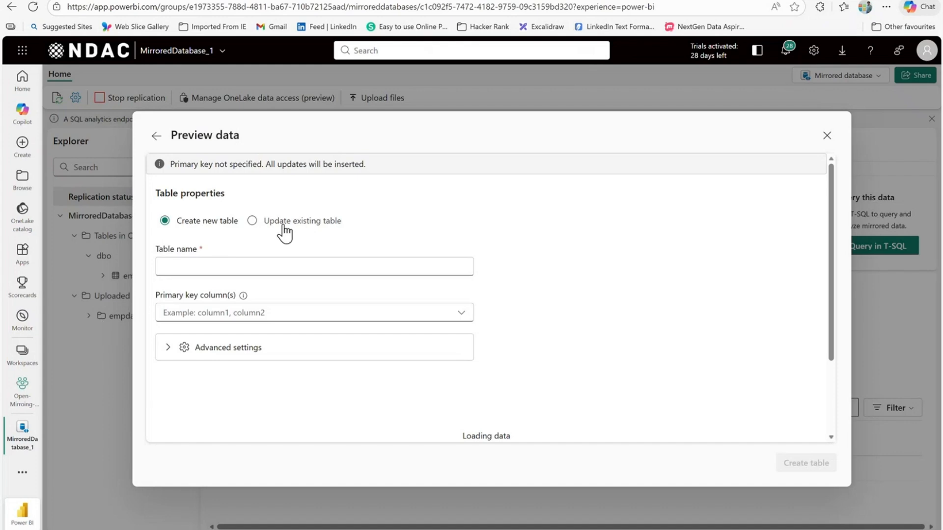
Set the upload to update the existing table empdata and bring its data preview into view.
left_click(253, 222)
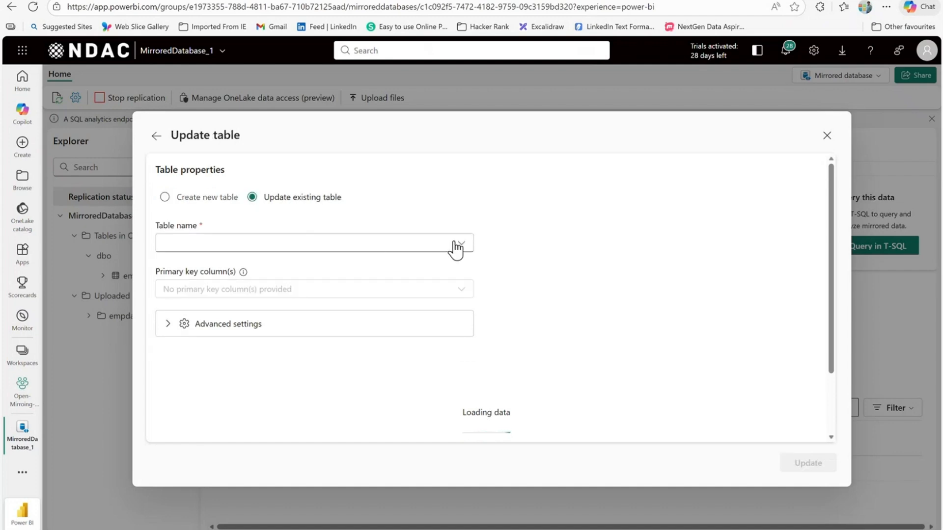
left_click(456, 245)
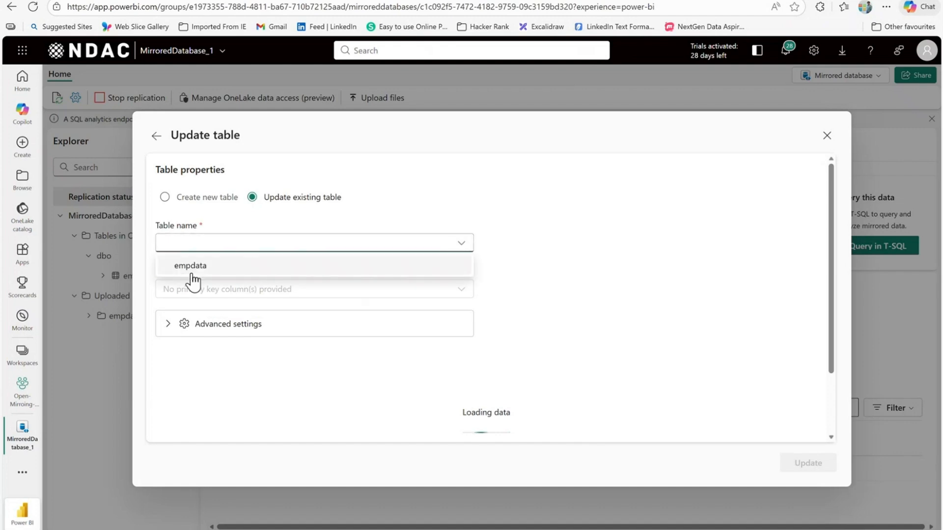
left_click(193, 280)
scroll(543, 311, "down", 1)
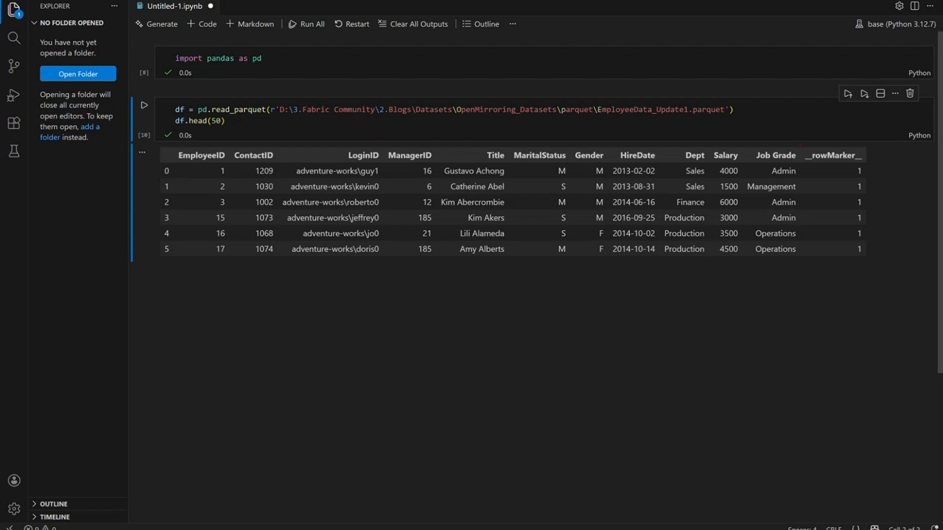
Examine the __rowMarker__ column in the notebook's EmployeeData_Update1 output, and return to the Update table dialog in the browser.
left_click_drag(795, 139, 827, 187)
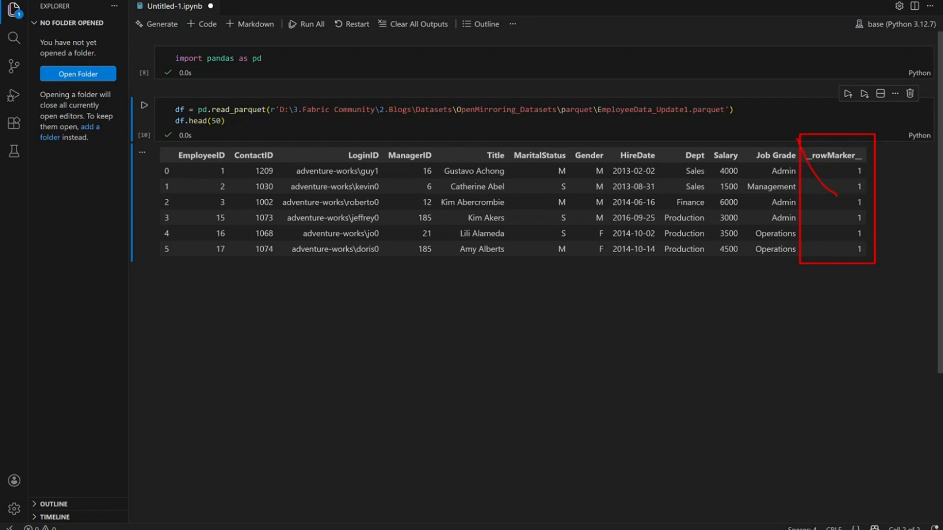
key("Escape")
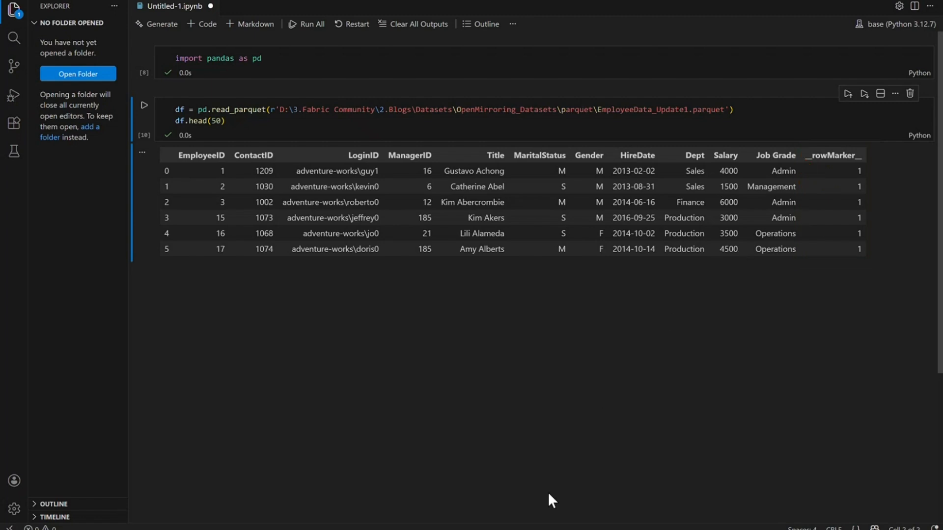
left_click(550, 529)
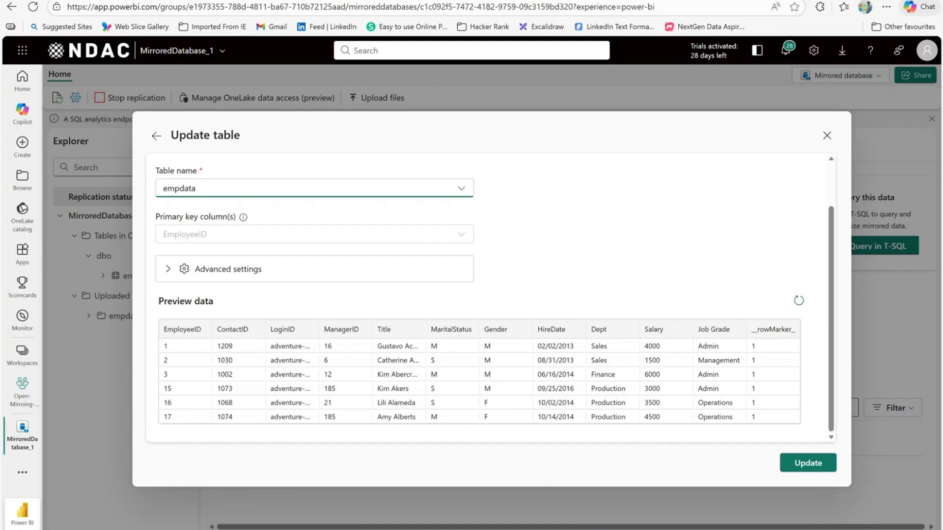
Open the Open mirroring landing zone article in the Microsoft Learn documentation and find the __rowMarker__ table under Format requirements.
left_click(332, 1)
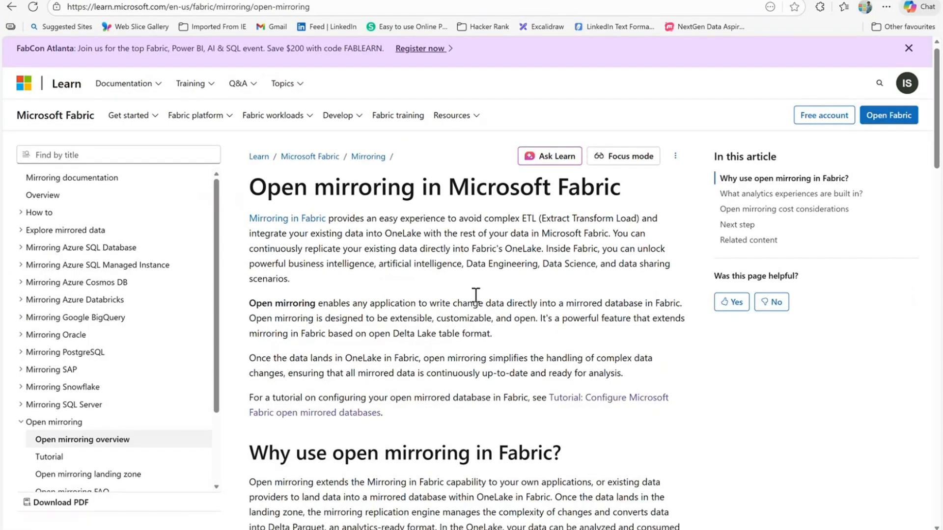
scroll(475, 295, "down", 2)
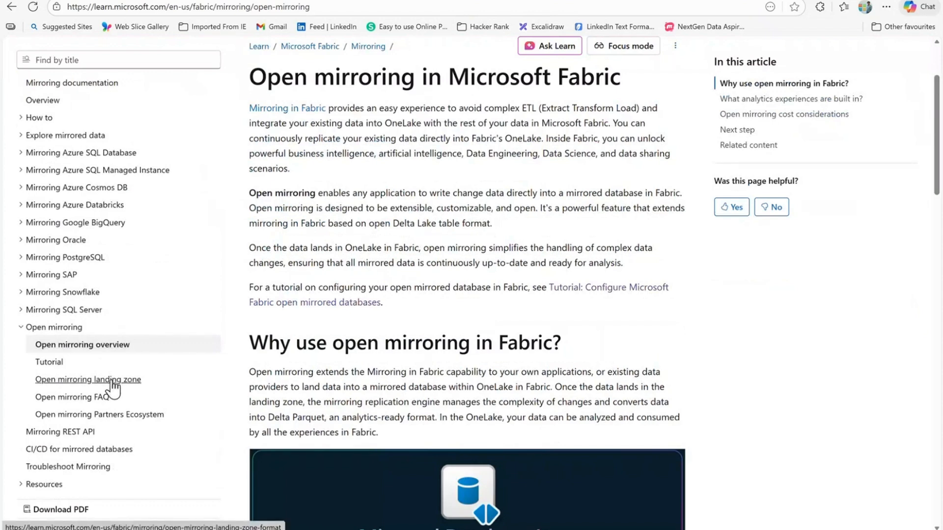
left_click(112, 381)
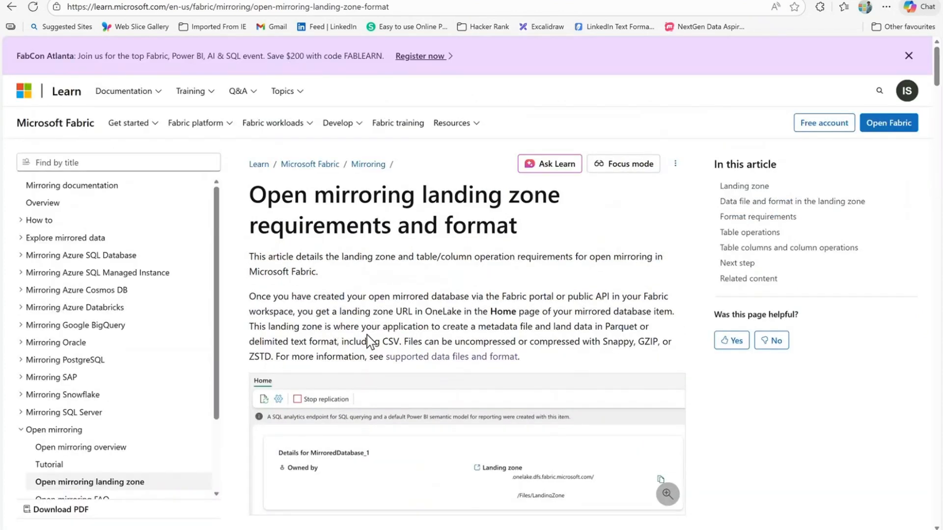
scroll(373, 339, "down", 20)
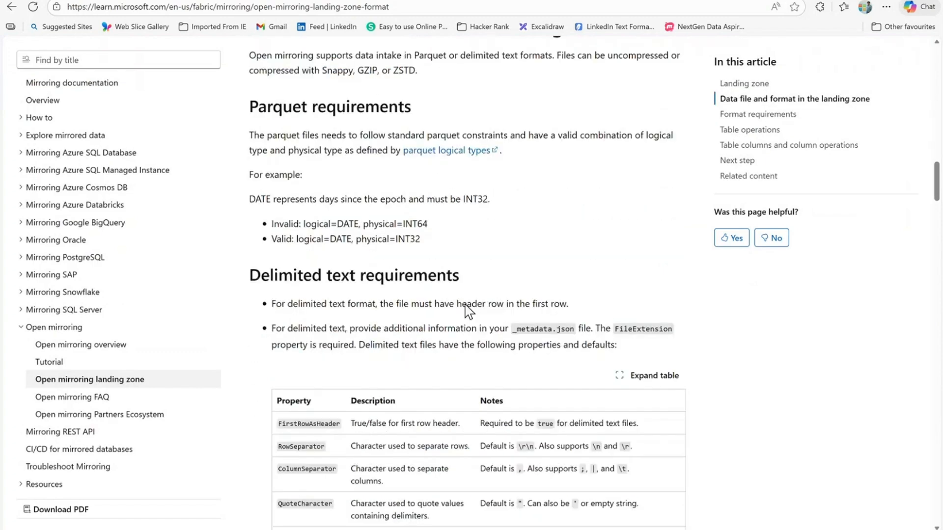
scroll(466, 311, "down", 15)
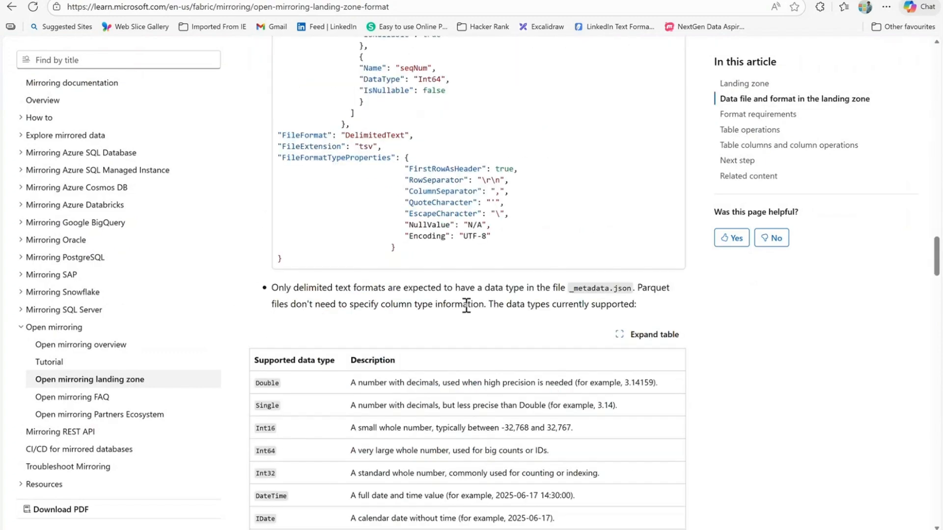
scroll(466, 306, "down", 12)
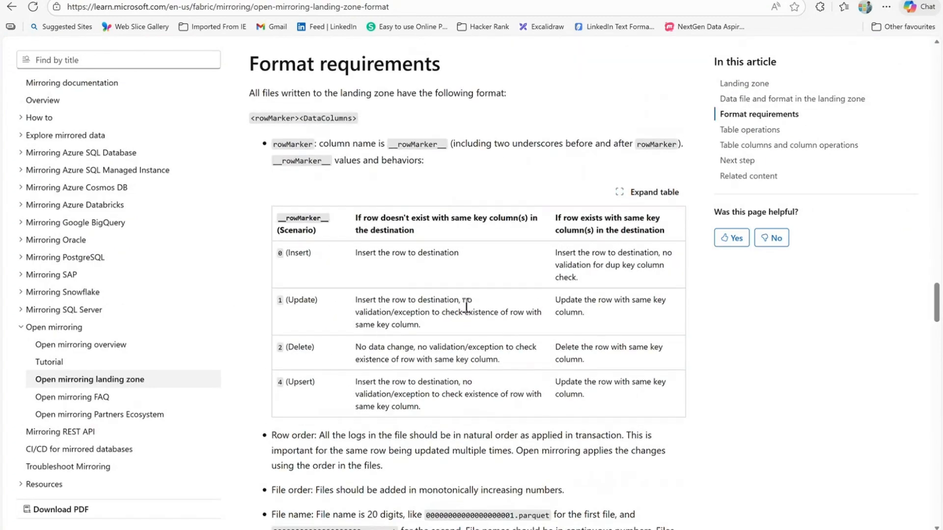
Examine the __rowMarker__ values table, enlarging the page and highlighting "same key column." in the row for 1 (Update).
scroll(719, 316, "up", 3, "ctrl")
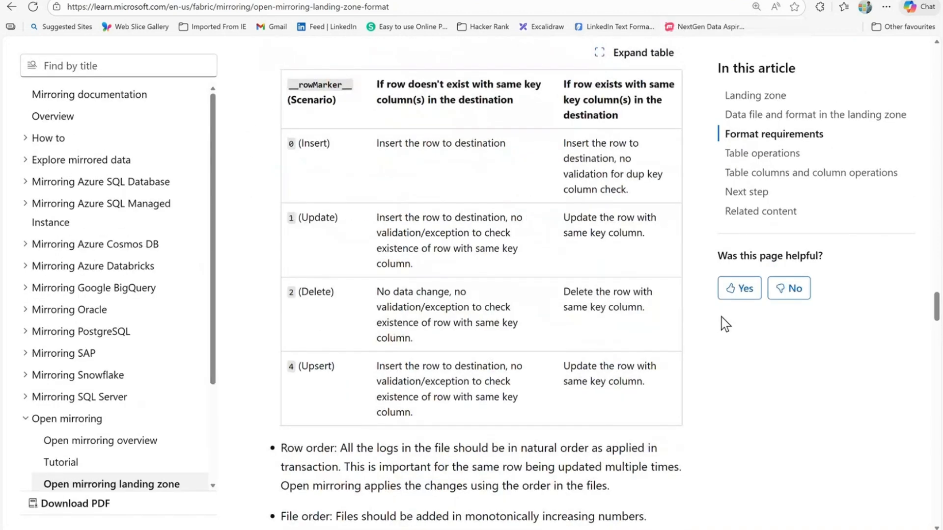
scroll(725, 324, "up", 3)
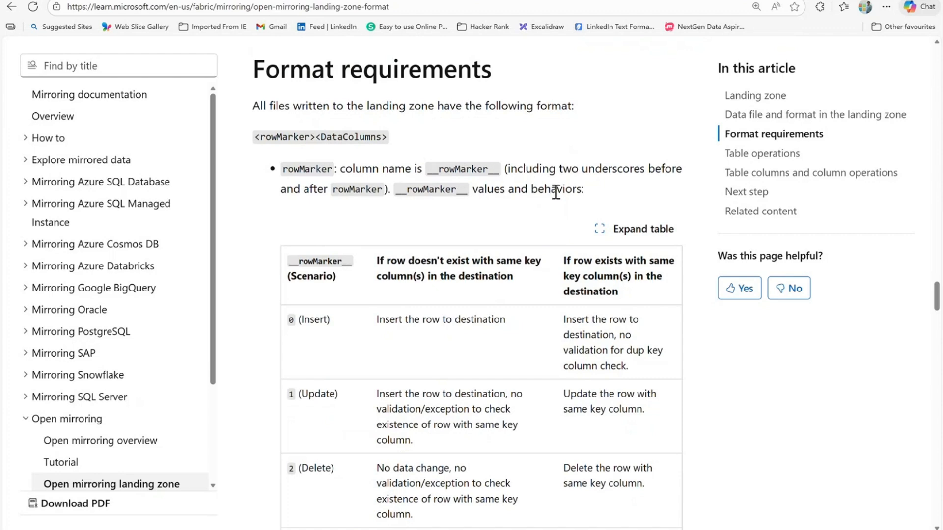
scroll(555, 191, "down", 1)
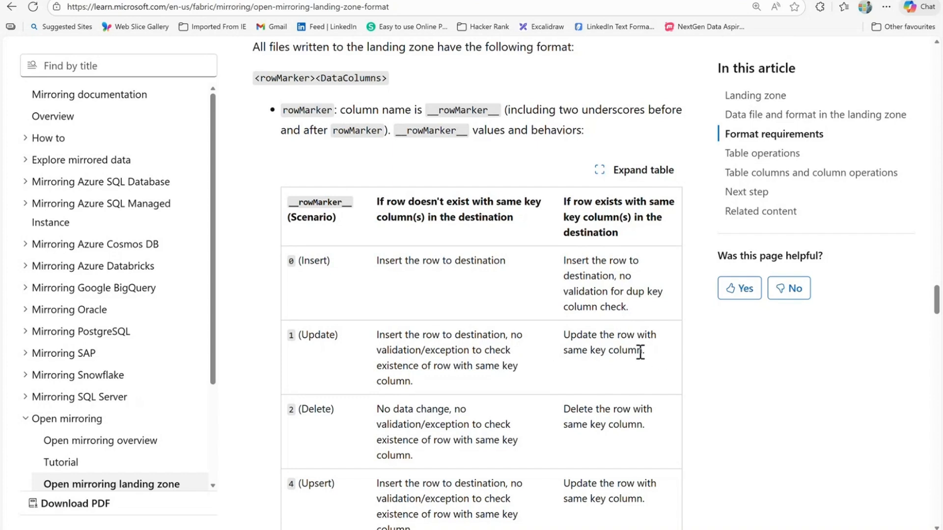
left_click_drag(563, 353, 645, 351)
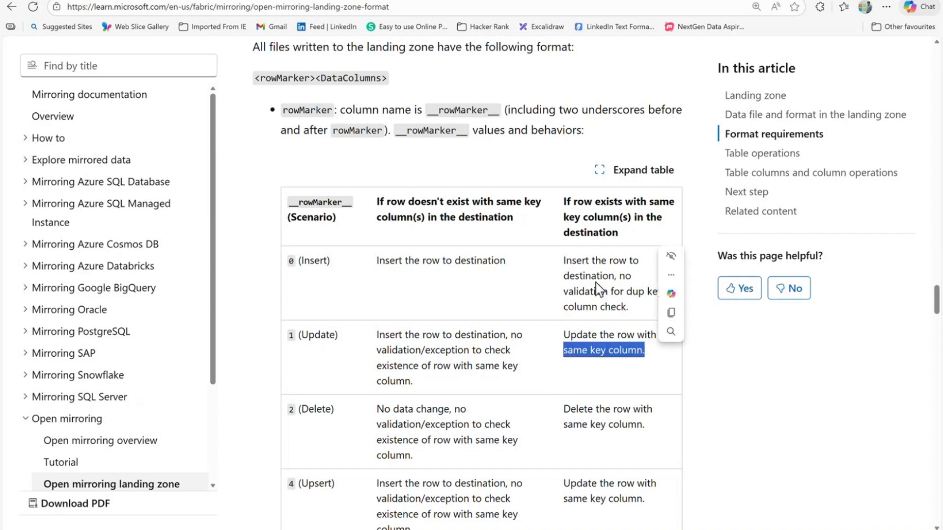
Compare the __rowMarker__ values in the Update table preview and the notebook output with the documentation, and return to the Update table dialog.
left_click(591, 0)
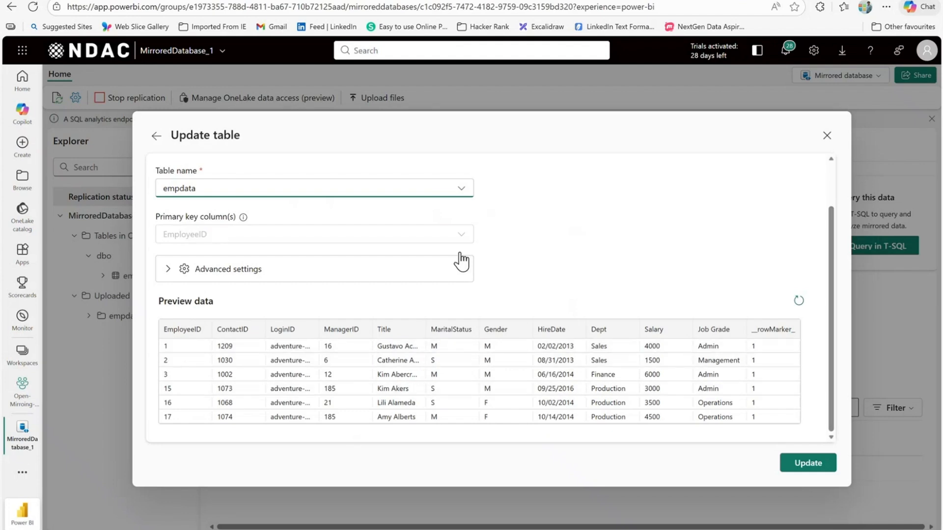
left_click(428, 1)
left_click(339, 1)
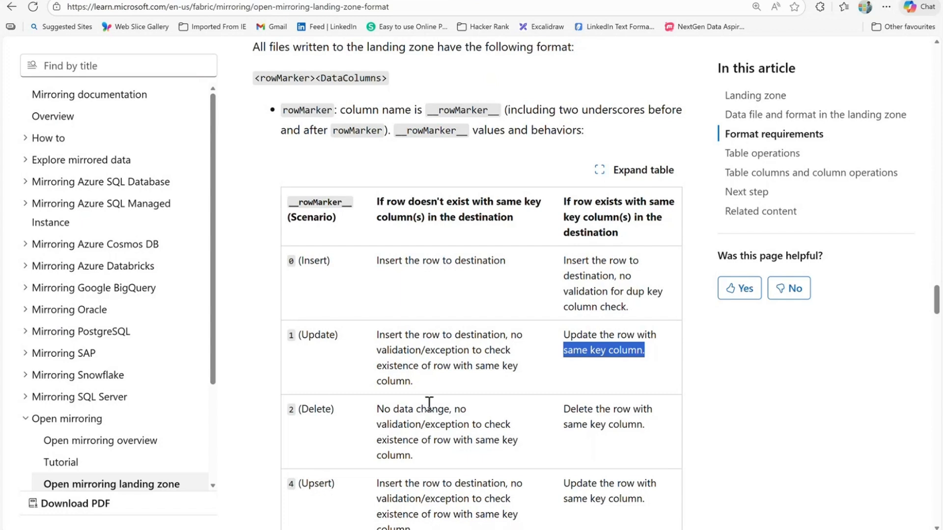
mouse_move(589, 529)
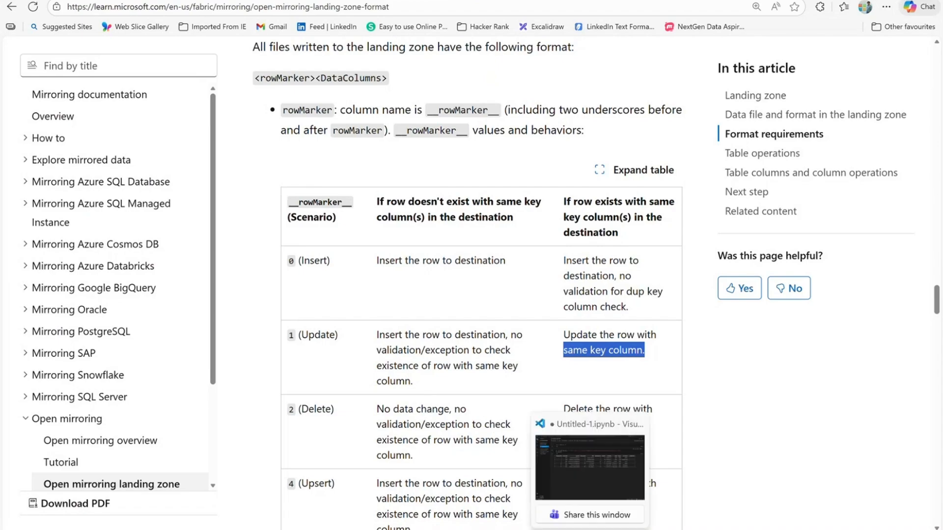
left_click(633, 468)
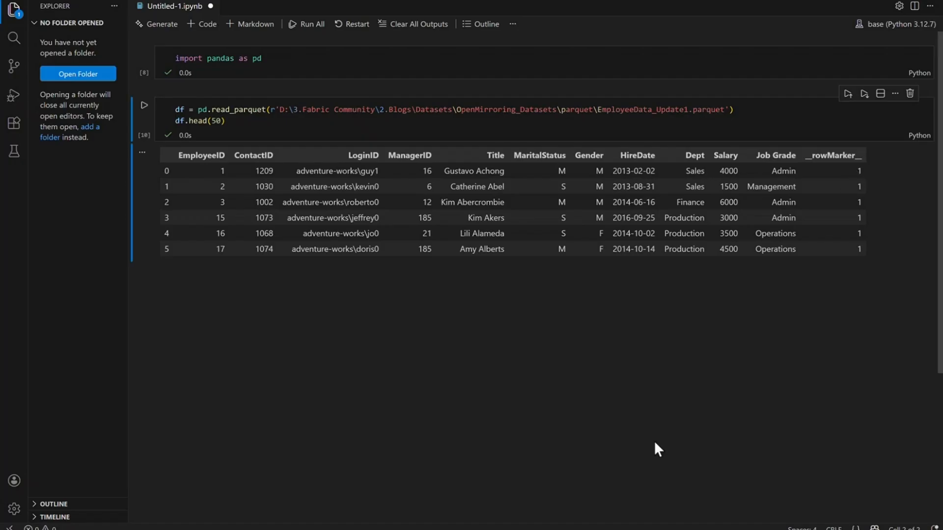
left_click(555, 526)
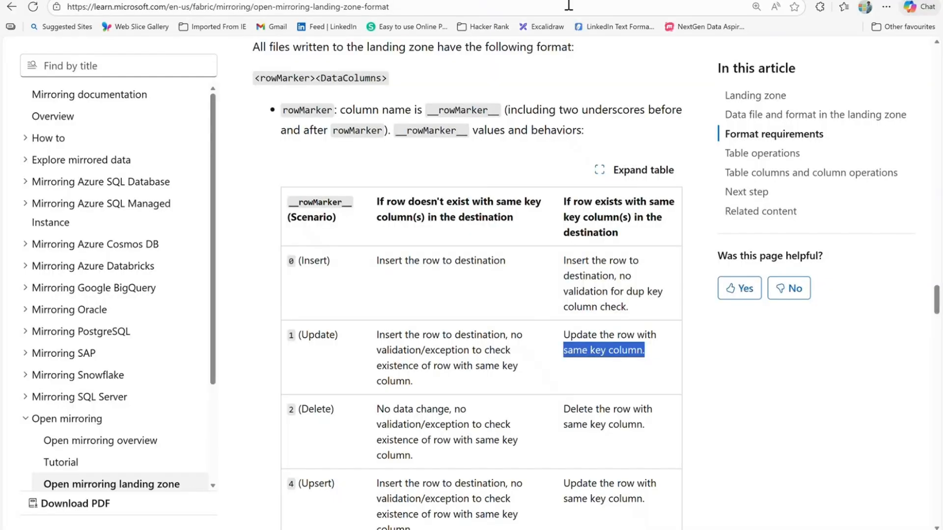
left_click(622, 0)
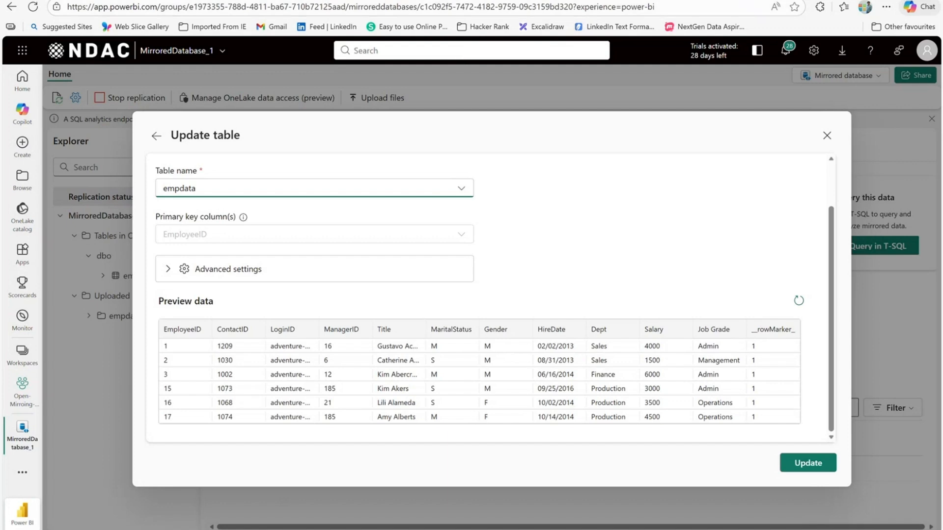
left_click(410, 1)
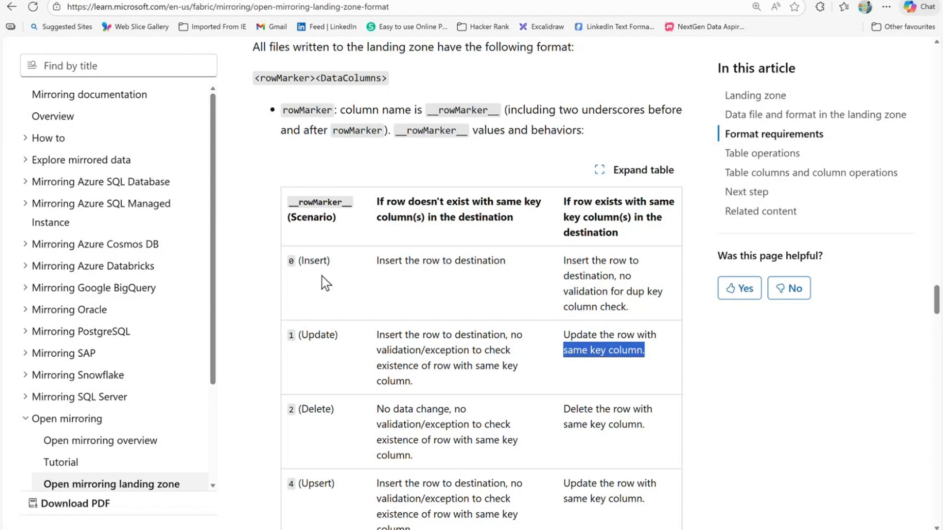
left_click(584, 1)
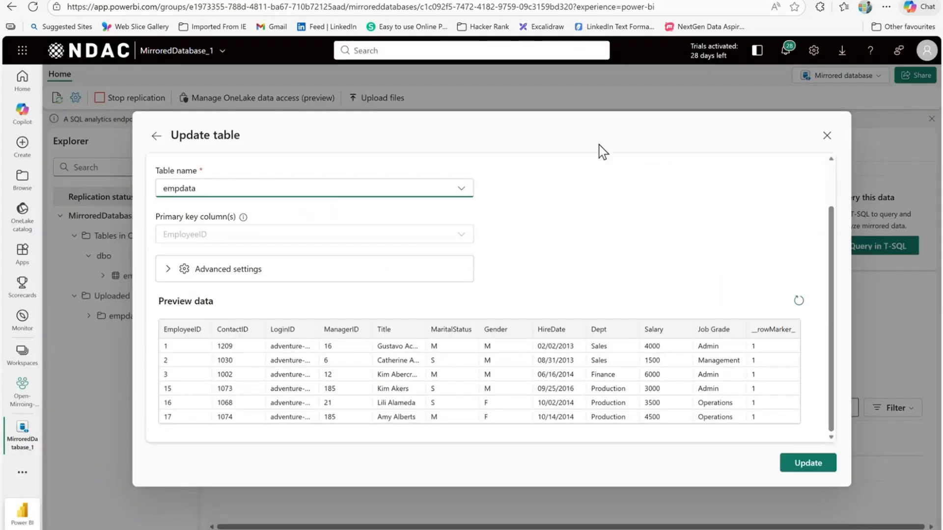
Apply the update to empdata and expand its folder under Uploaded files, widening the Explorer to show the full file names.
left_click(808, 466)
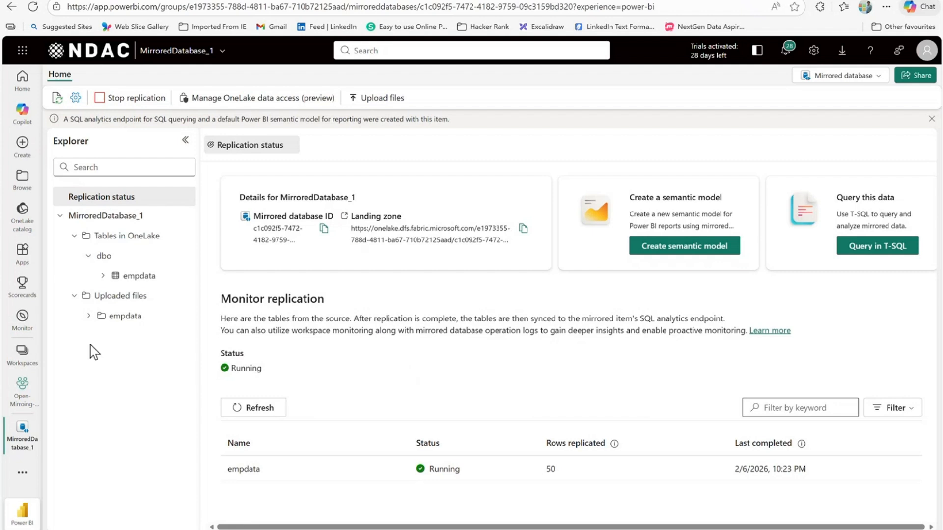
left_click(89, 316)
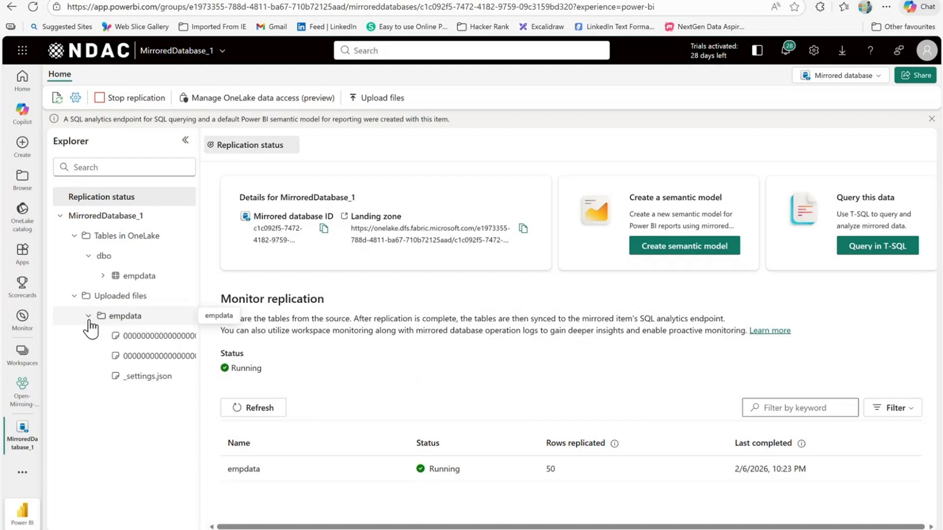
left_click_drag(198, 409, 257, 421)
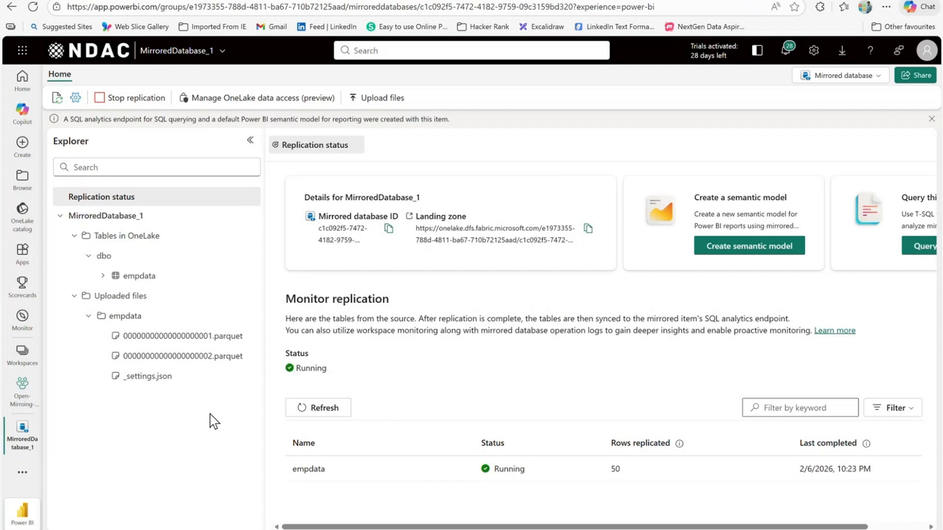
Refresh the empdata replication status in the mirrored database and switch to its SQL analytics endpoint.
left_click(316, 410)
left_click(330, 419)
left_click(496, 0)
left_click(337, 407)
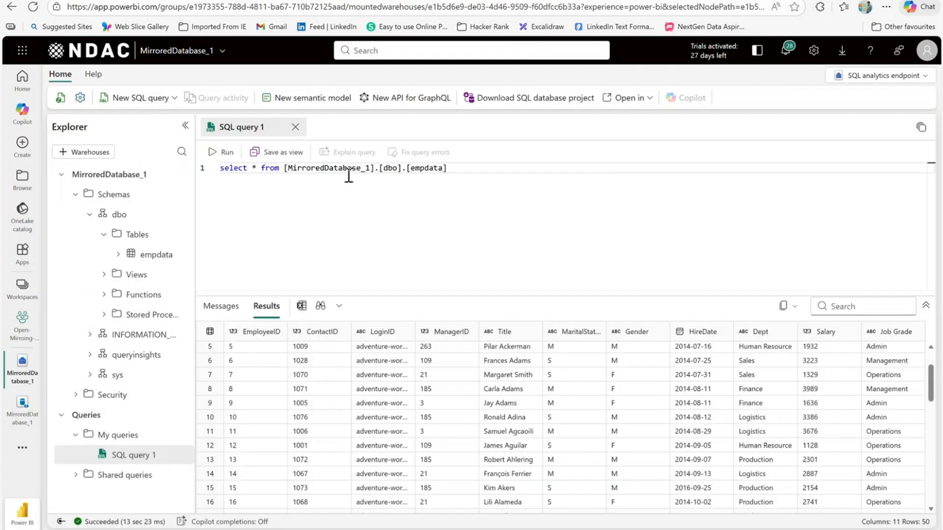
Copy the select statement on [MirroredDatabase_1].[dbo].[empdata] from SQL query 1 into a new SQL query.
triple_click(474, 170)
key("ctrl+c")
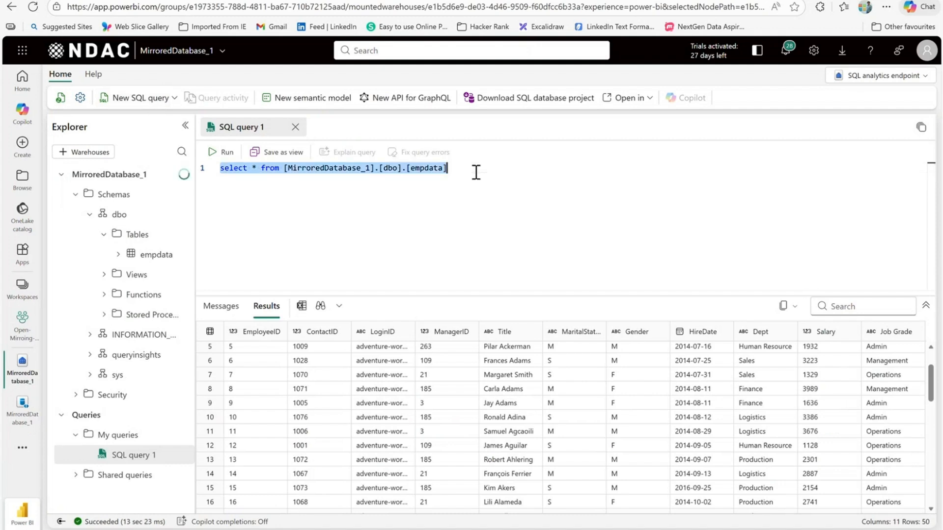
left_click(150, 98)
key("ctrl+v")
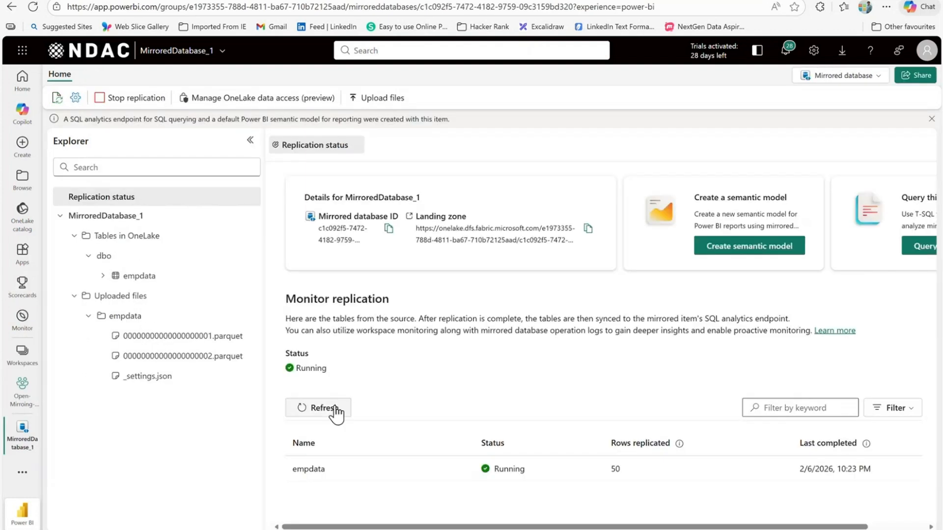
Refresh the mirrored database's replication monitor again and examine the Rows replicated and Last completed values for empdata.
left_click(334, 408)
left_click(309, 408)
left_click(320, 409)
left_click_drag(598, 433, 628, 478)
left_click_drag(599, 430, 705, 492)
mouse_move(788, 432)
left_mouse_down()
mouse_move(857, 489)
mouse_move(890, 433)
mouse_move(789, 433)
left_mouse_up()
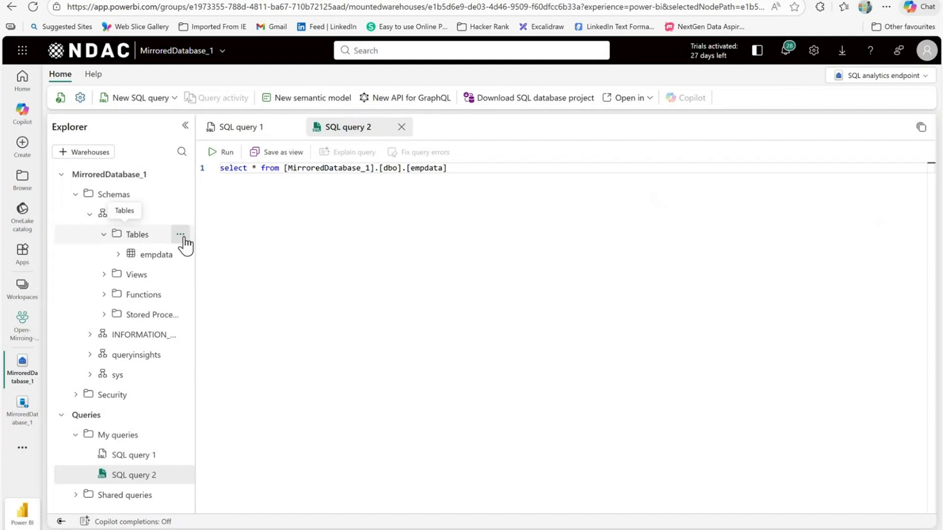
Refresh the dbo Tables folder in the SQL analytics endpoint and run the empdata select statement in SQL query 2.
left_click(180, 235)
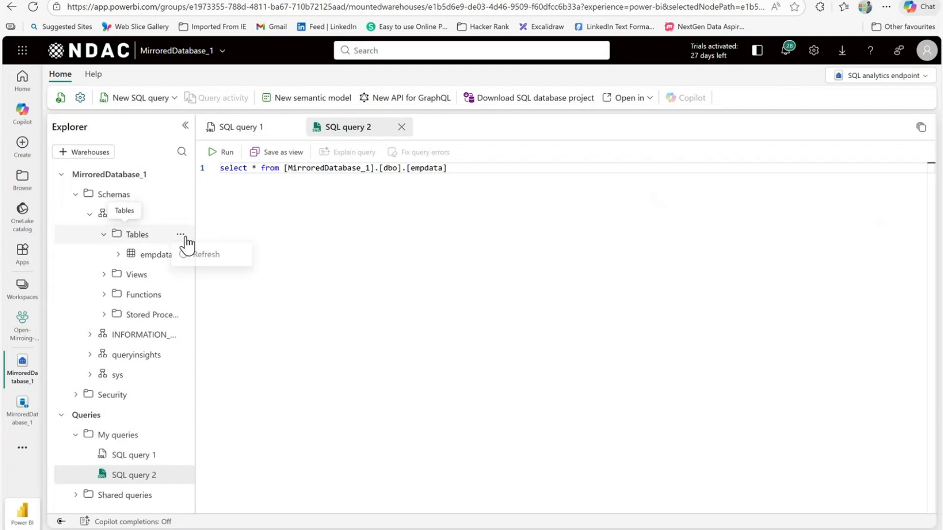
left_click(198, 258)
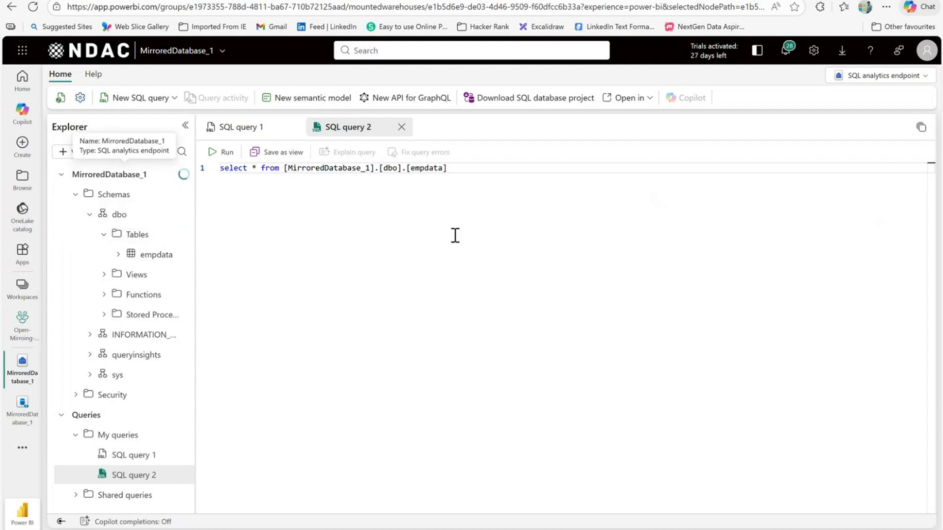
left_click(466, 174)
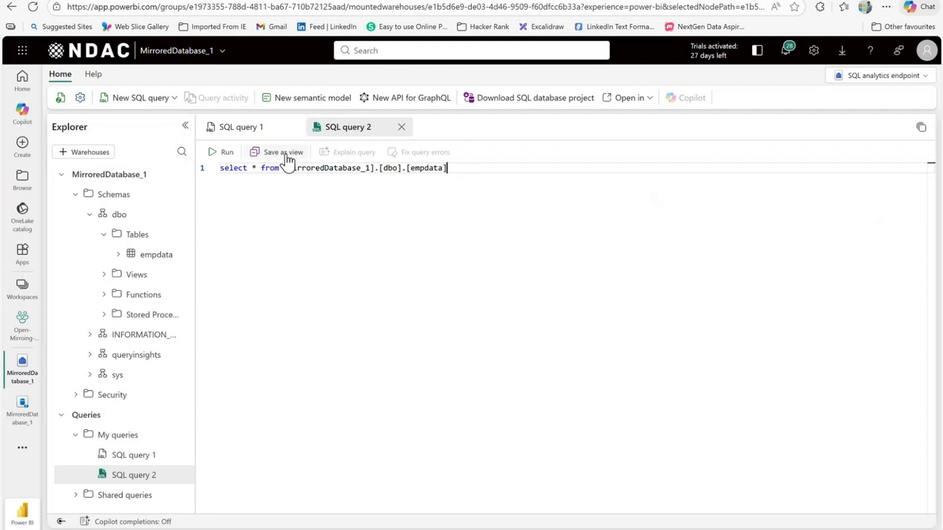
left_click(229, 153)
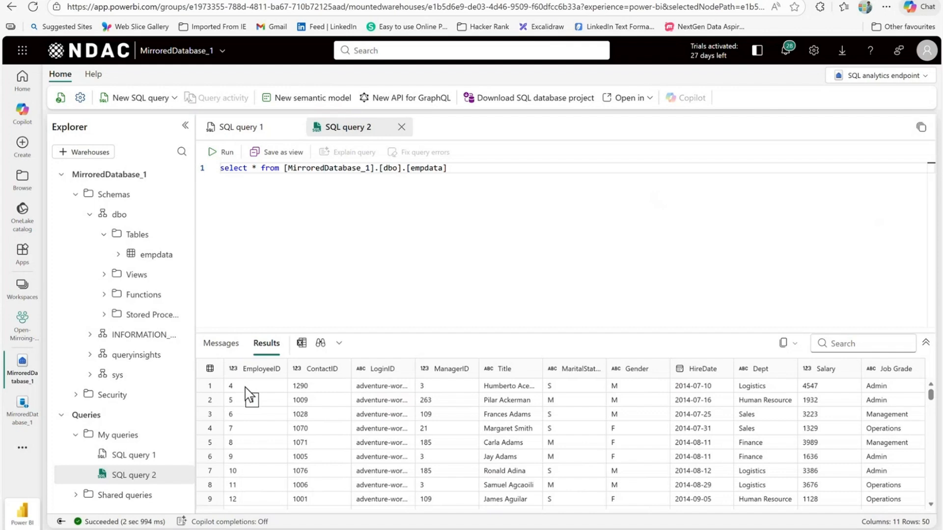
Look through the updated rows in the empdata query results and sort them by EmployeeID in ascending order.
scroll(258, 418, "down", 1)
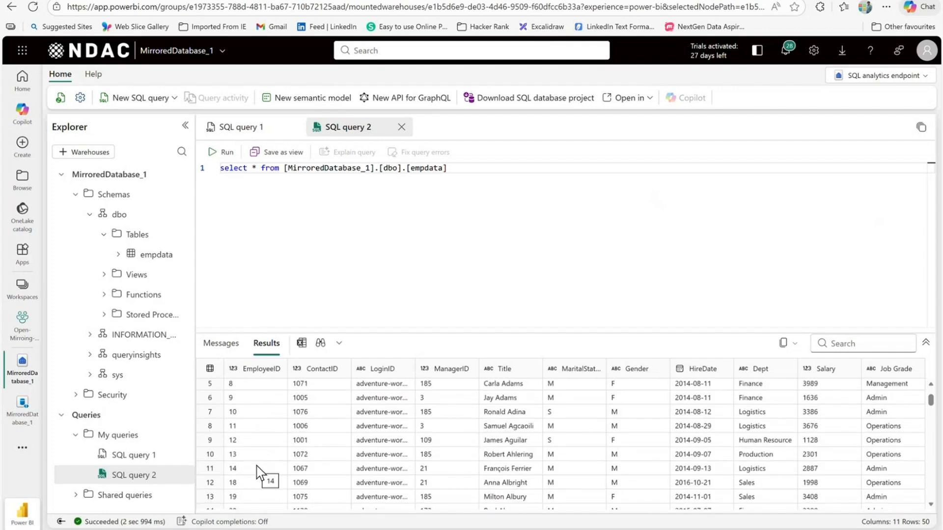
scroll(263, 442, "up", 1)
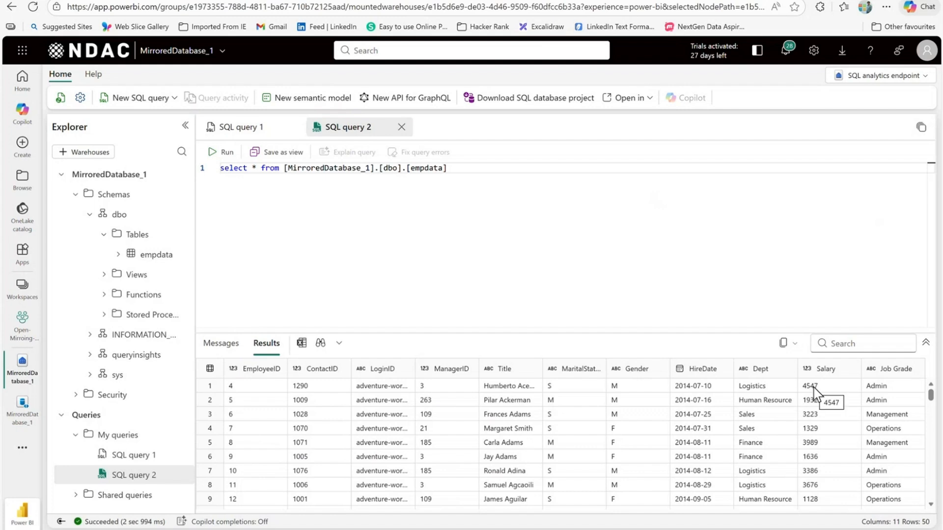
left_click_drag(931, 397, 933, 500)
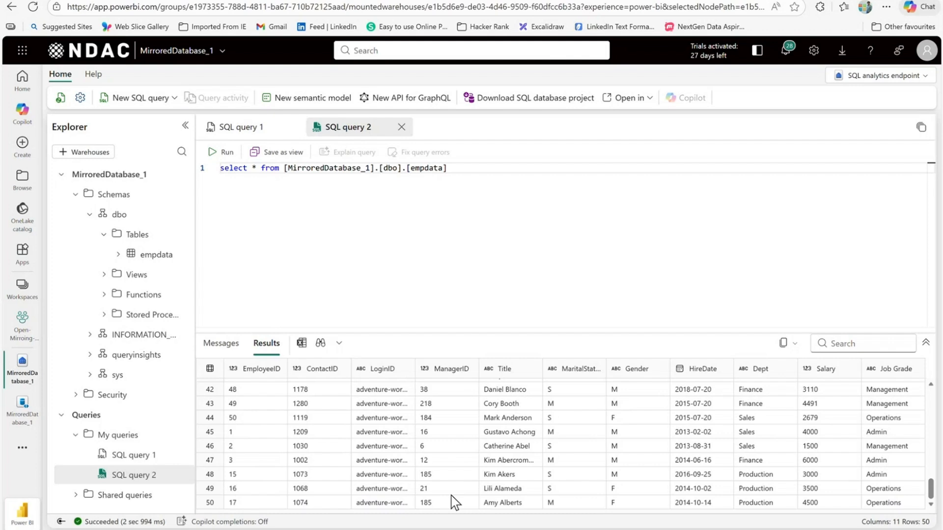
scroll(372, 432, "up", 10)
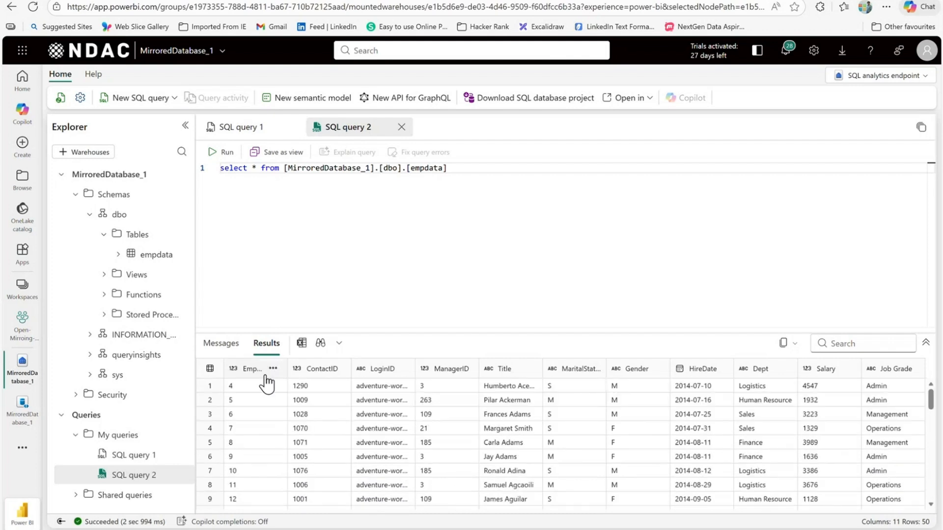
left_click(273, 369)
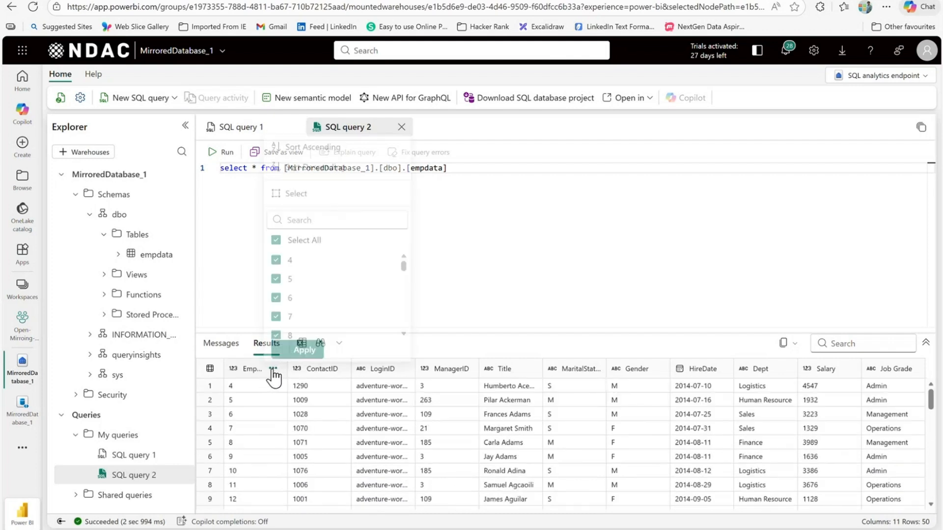
left_click(312, 144)
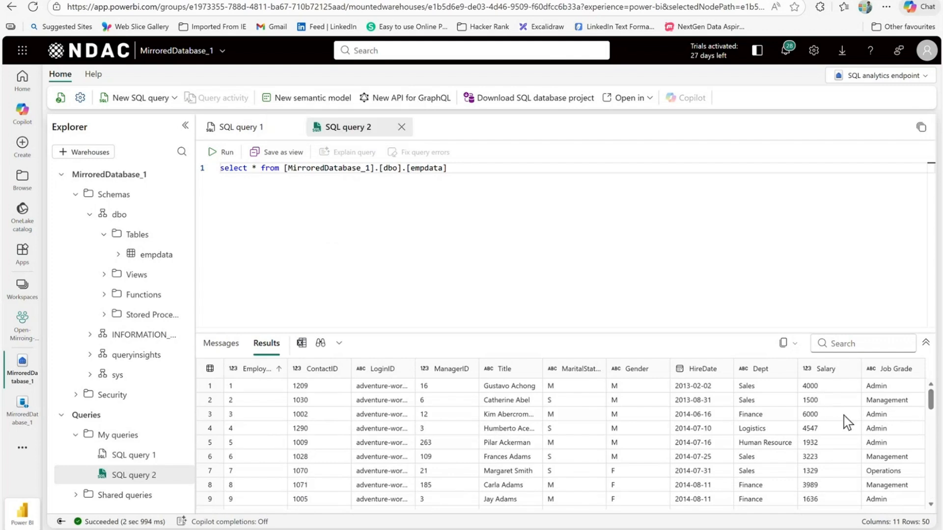
Look further down the sorted empdata results in SQL query 2, through the rows around EmployeeID 15 to 17.
scroll(695, 426, "down", 1)
scroll(366, 486, "down", 1)
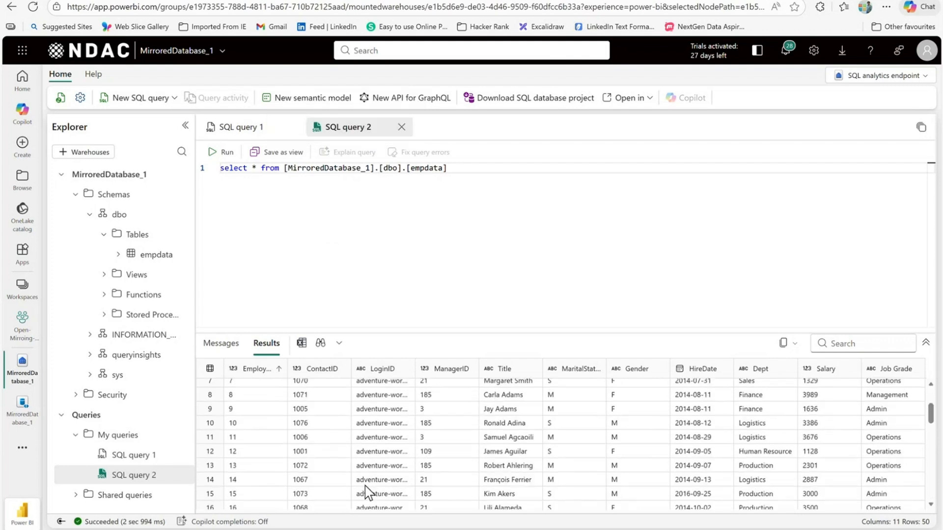
scroll(366, 488, "down", 1)
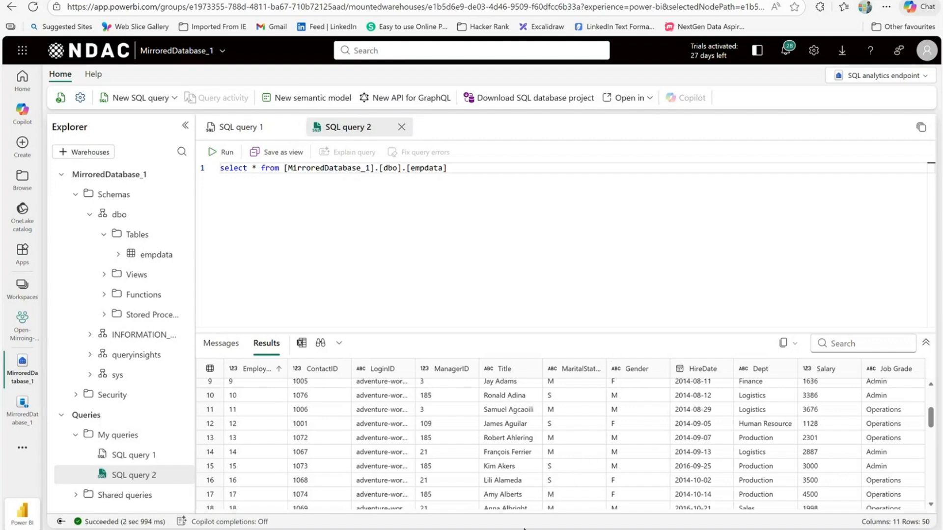
Switch to the parquet folder in File Explorer and copy the path of EmployeeData_Update2.parquet.
left_click(484, 529)
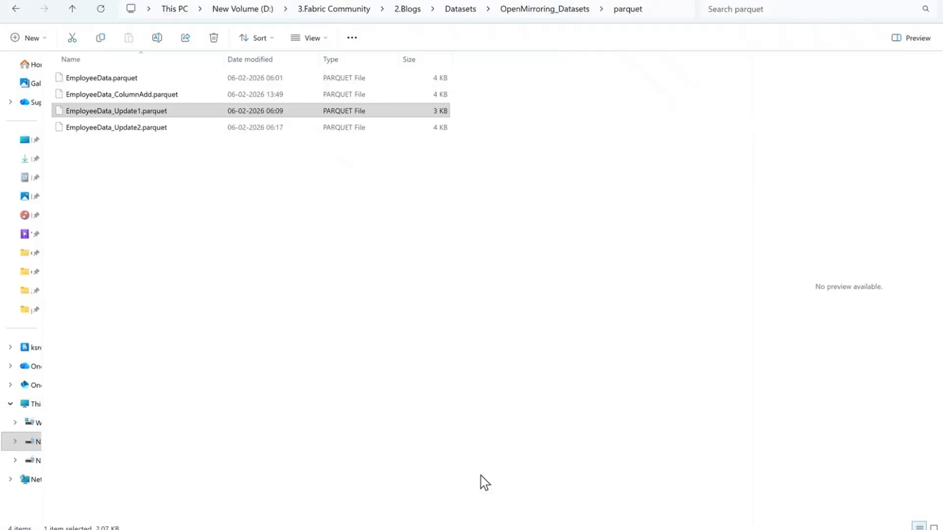
left_click(169, 130)
left_click(353, 38)
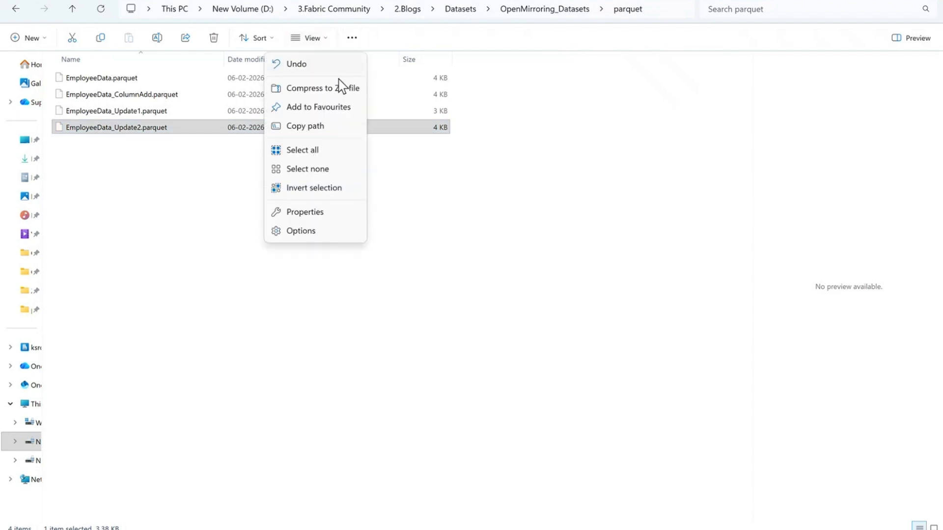
left_click(328, 126)
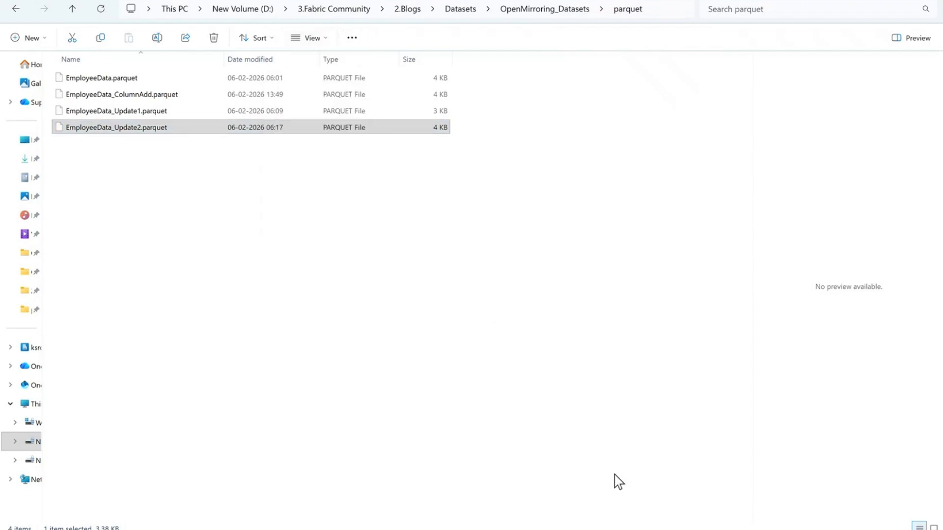
Point the notebook's read_parquet call at EmployeeData_Update2.parquet, run the cell, and compare its data with the empdata query results in Fabric.
left_click(526, 529)
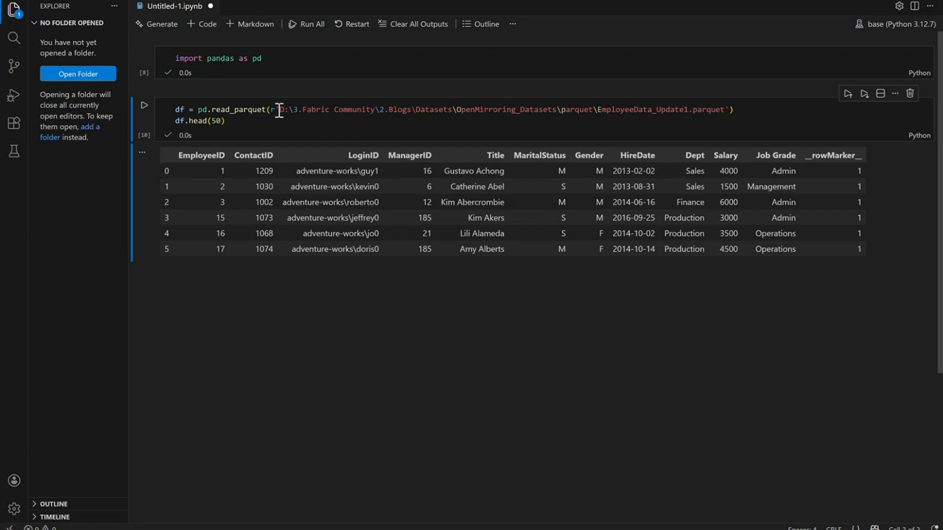
left_click_drag(280, 109, 724, 109)
key("ctrl+v")
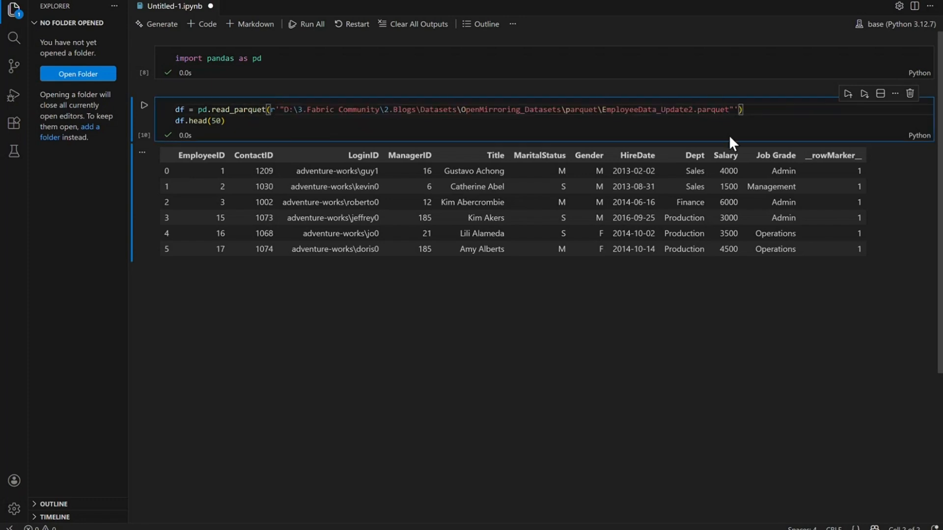
key("BackSpace")
left_click(283, 109)
key("BackSpace")
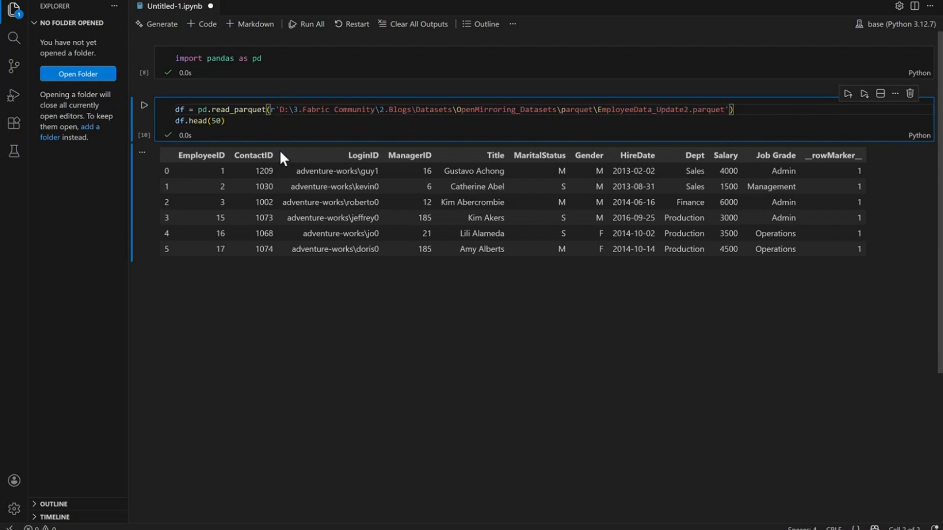
left_click(144, 105)
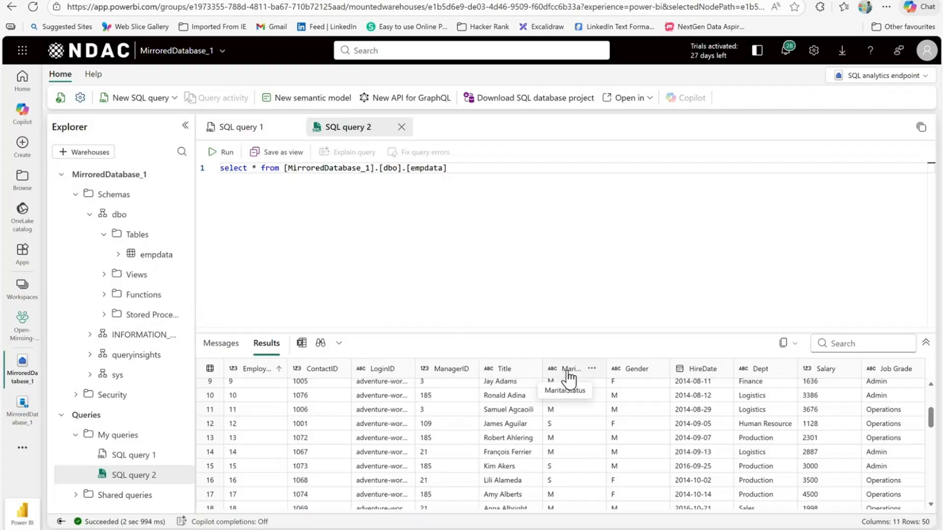
scroll(578, 414, "up", 3)
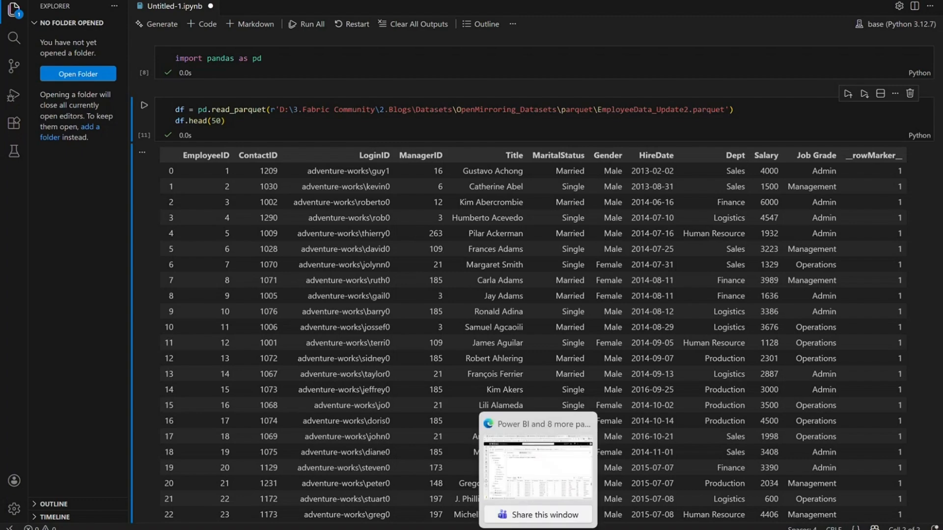
Return to the mirrored database in Fabric and choose EmployeeData_Update2.parquet from the parquet folder for upload.
left_click(538, 529)
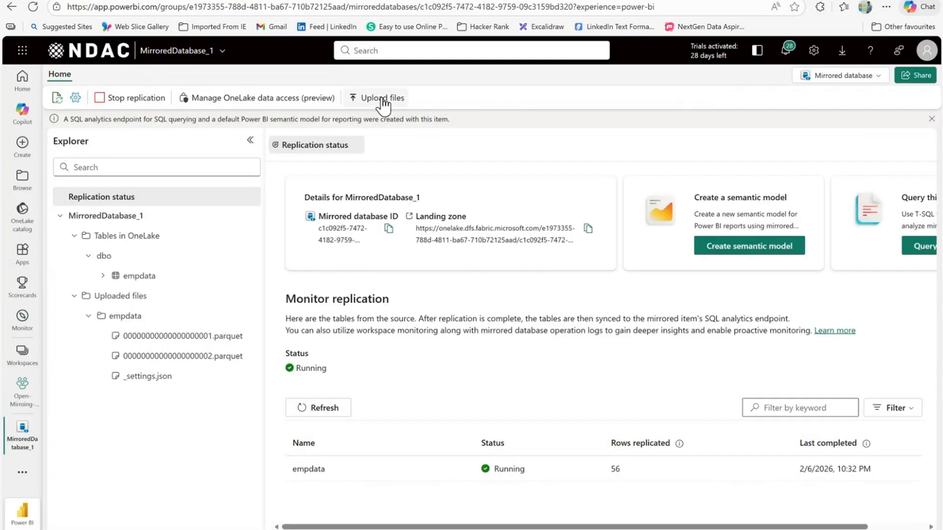
left_click(384, 99)
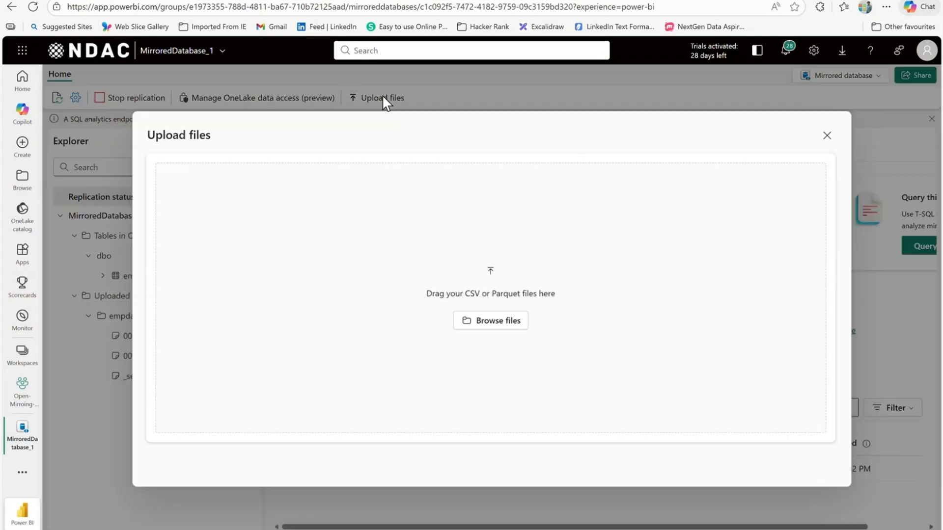
left_click(489, 325)
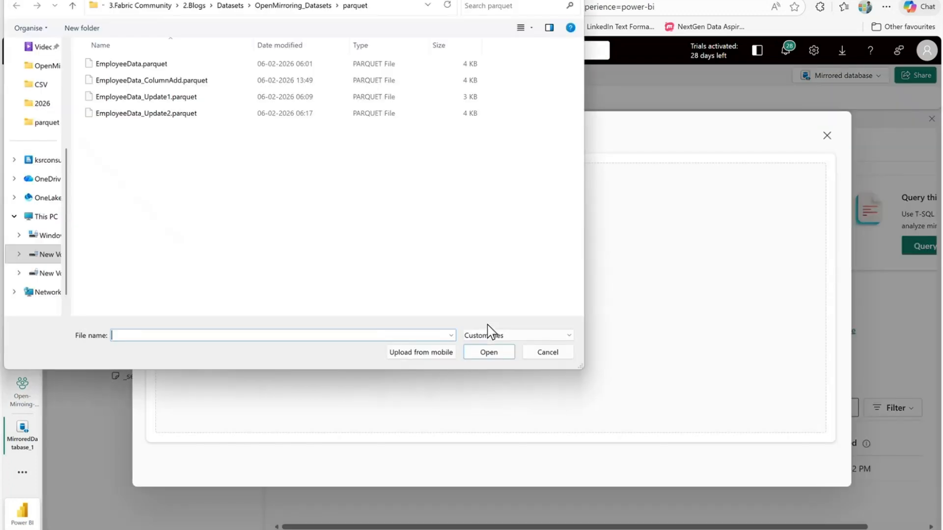
left_click(196, 117)
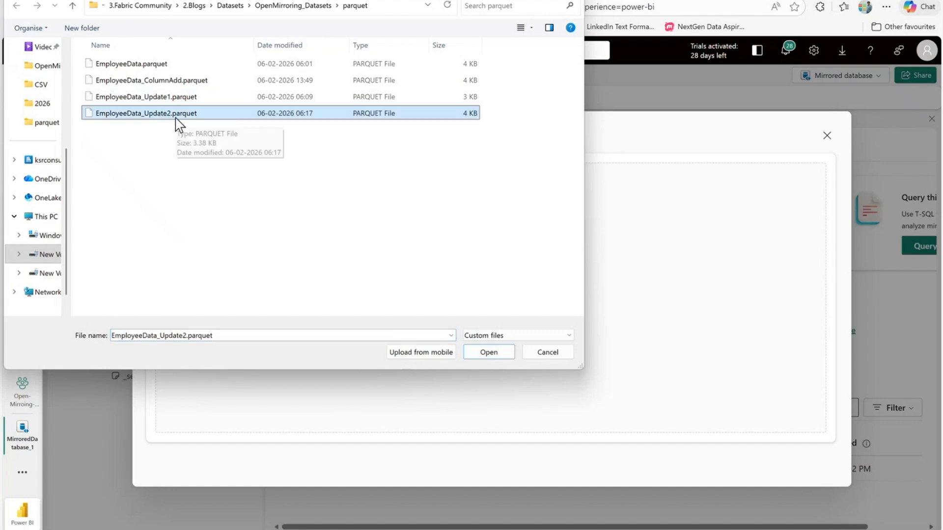
left_click(493, 356)
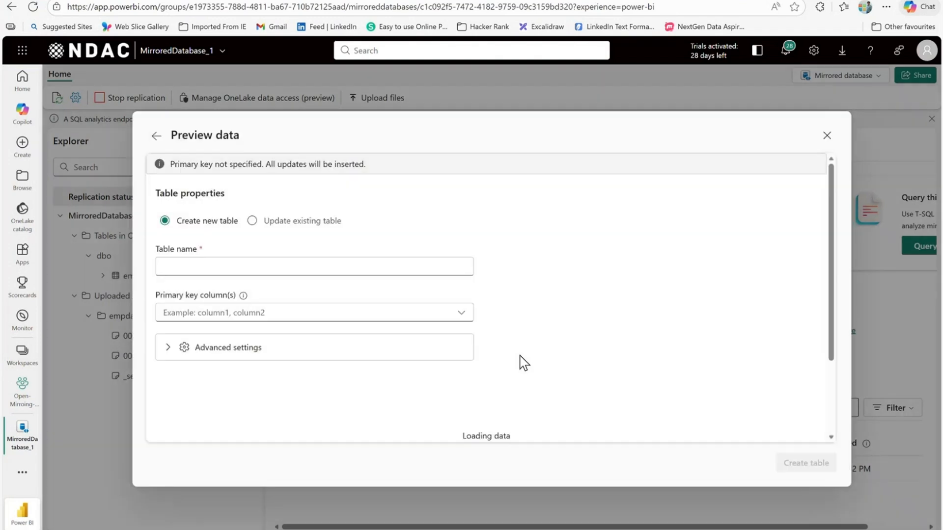
Set the uploaded file to update the existing empdata table and bring up its data preview.
left_click(282, 222)
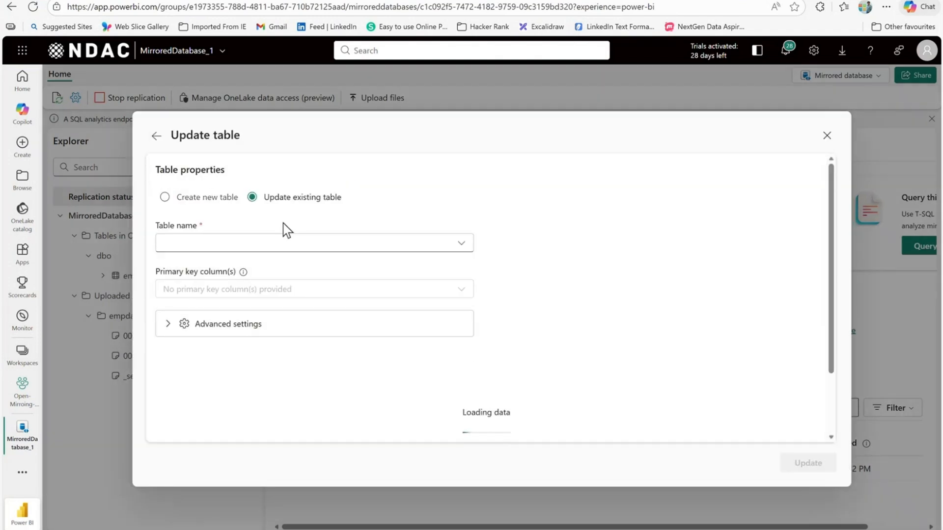
left_click(433, 250)
left_click(357, 264)
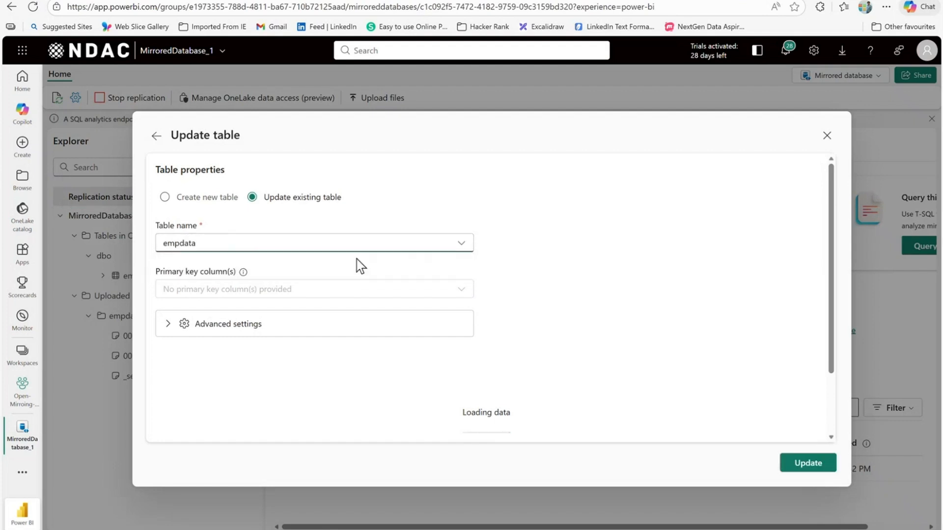
scroll(589, 288, "down", 2)
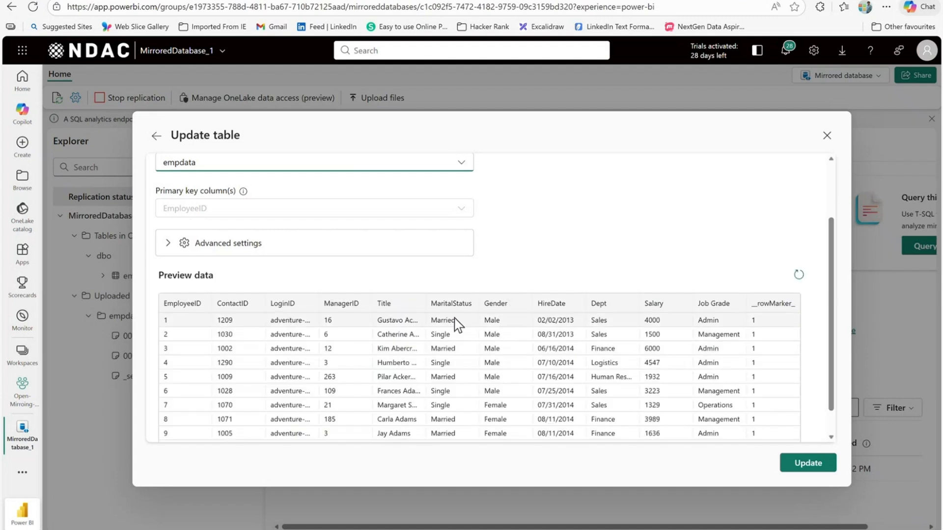
Check the preview's MaritalStatus and Gender values against the notebook output and apply the update to empdata.
left_click_drag(447, 304, 511, 357)
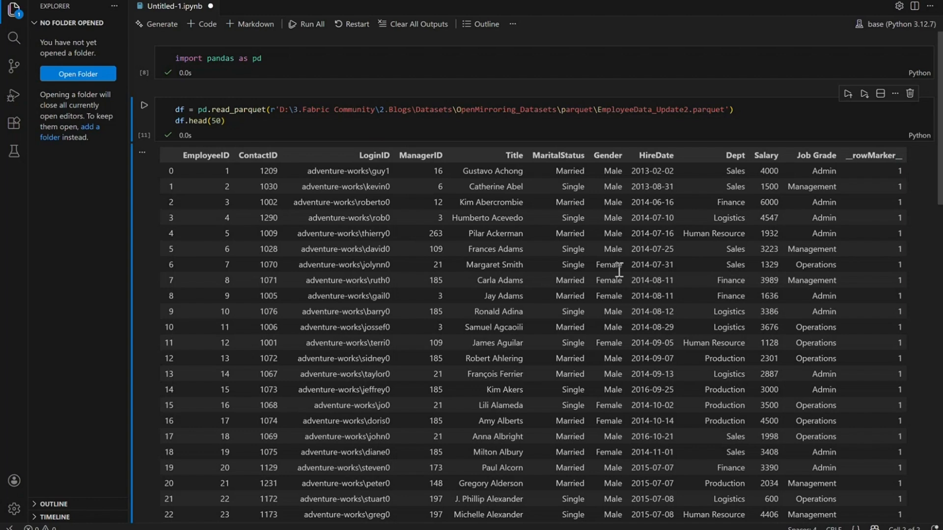
scroll(563, 241, "down", 6)
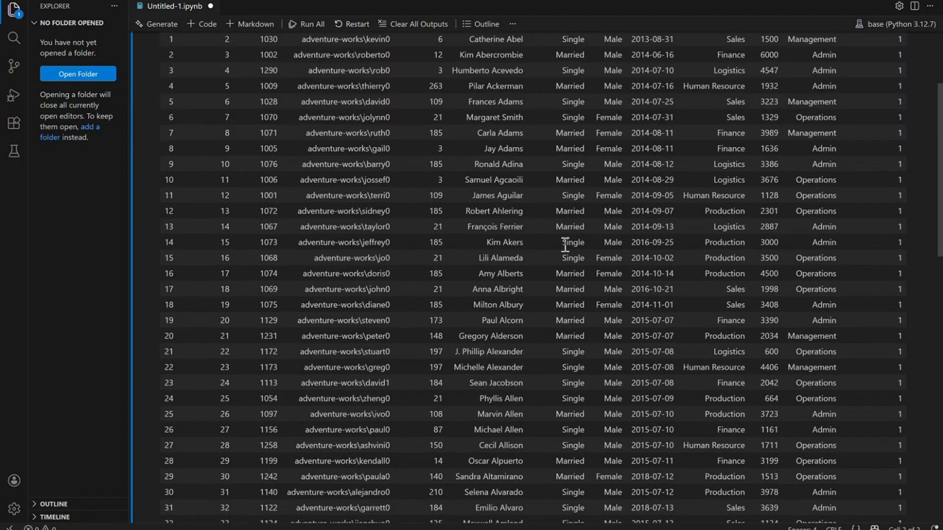
scroll(564, 244, "up", 7)
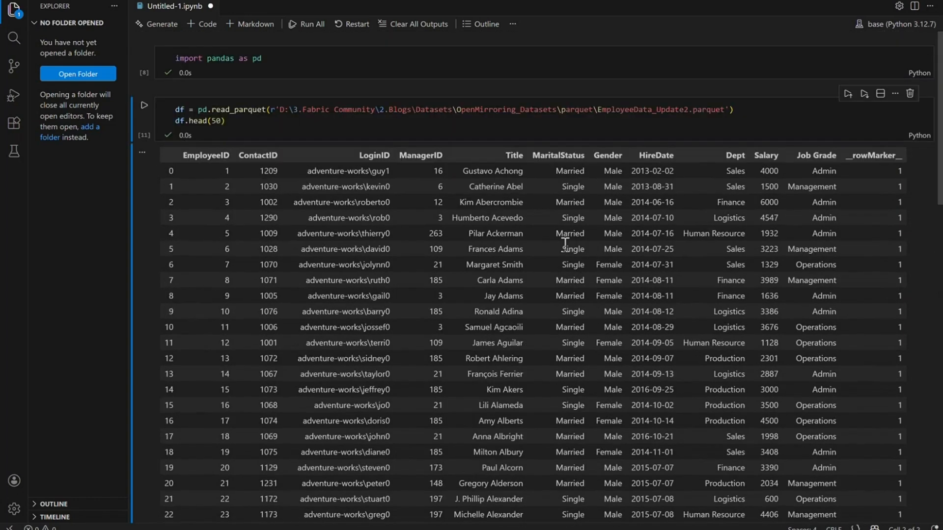
scroll(338, 294, "down", 3)
scroll(337, 294, "down", 2)
scroll(335, 285, "up", 4)
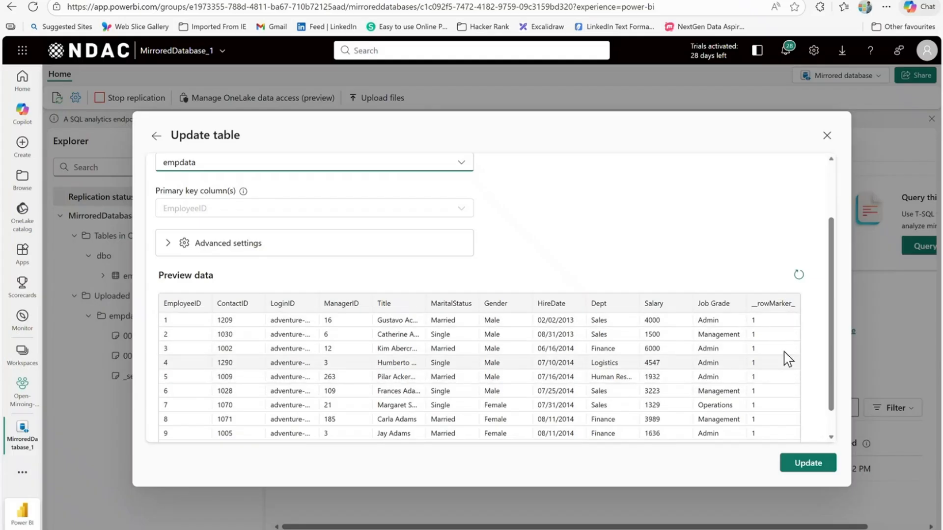
left_click(800, 464)
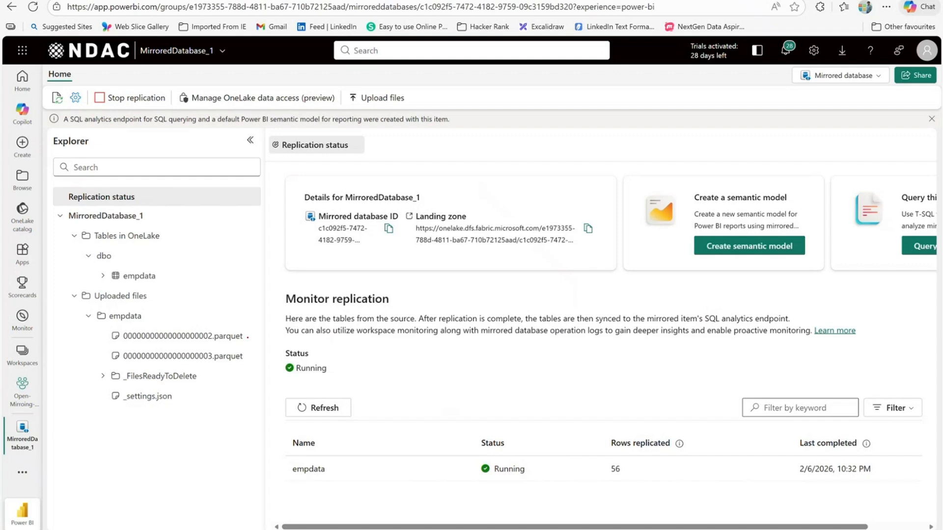
Inspect the uploaded empdata files and the contents of the _FilesReadyToDelete folder, and refresh the replication monitor.
left_click_drag(248, 337, 252, 334)
left_click_drag(125, 385, 202, 389)
left_click(102, 376)
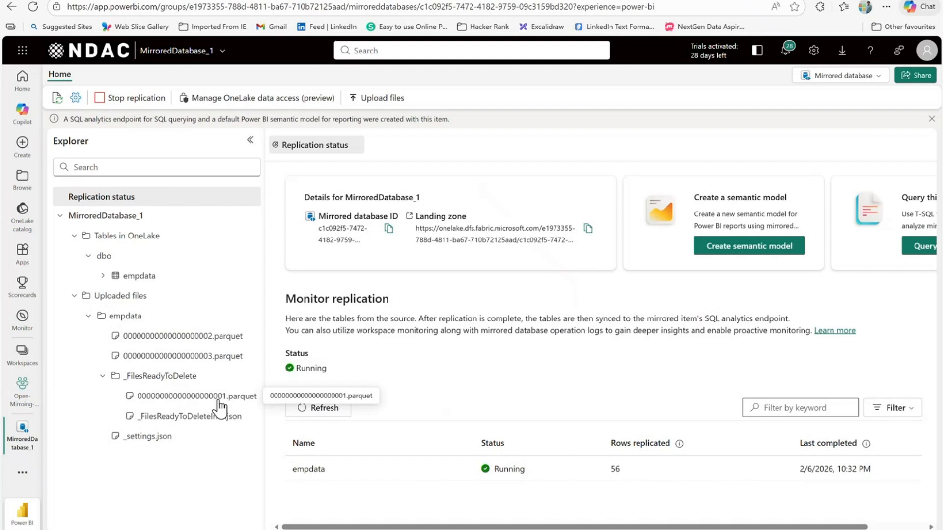
left_click(104, 378)
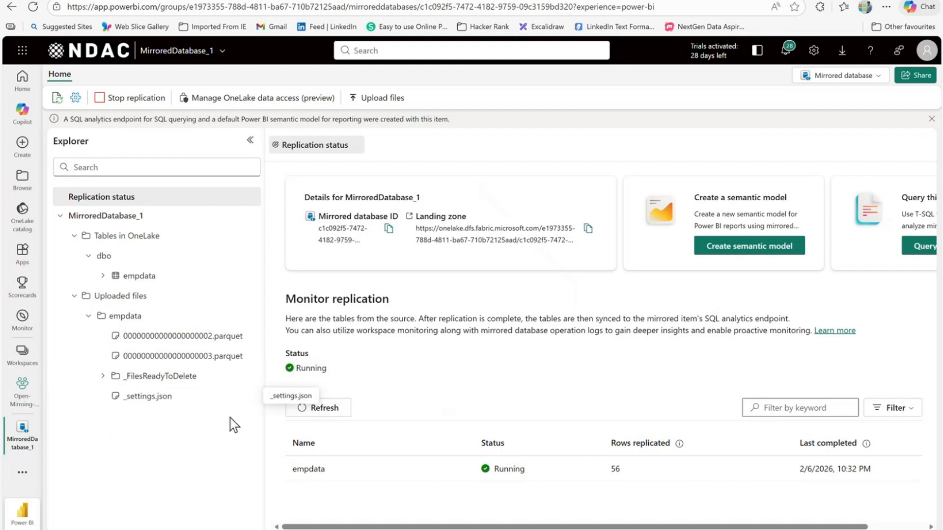
left_click(312, 415)
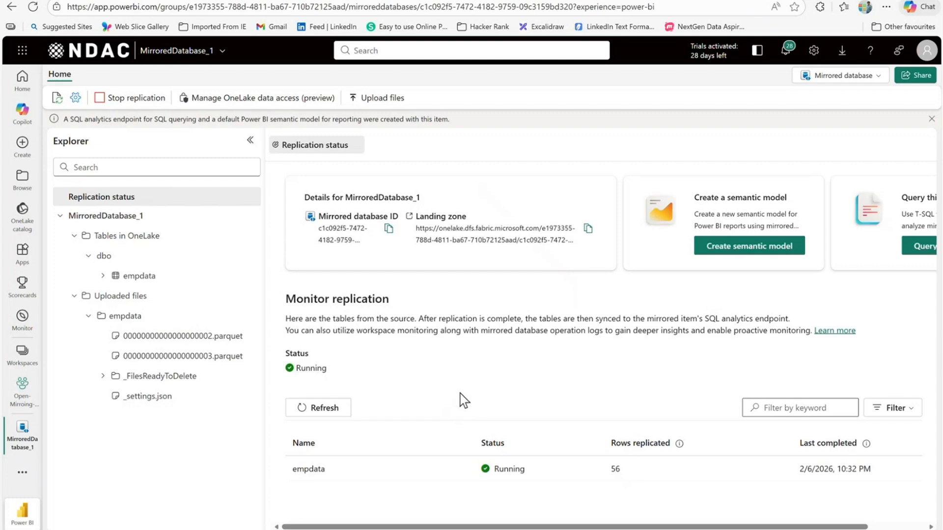
Switch to the Excalidraw architecture diagram and trace the EmpData_Update2 file's path through the landing zone.
key("ctrl+Tab")
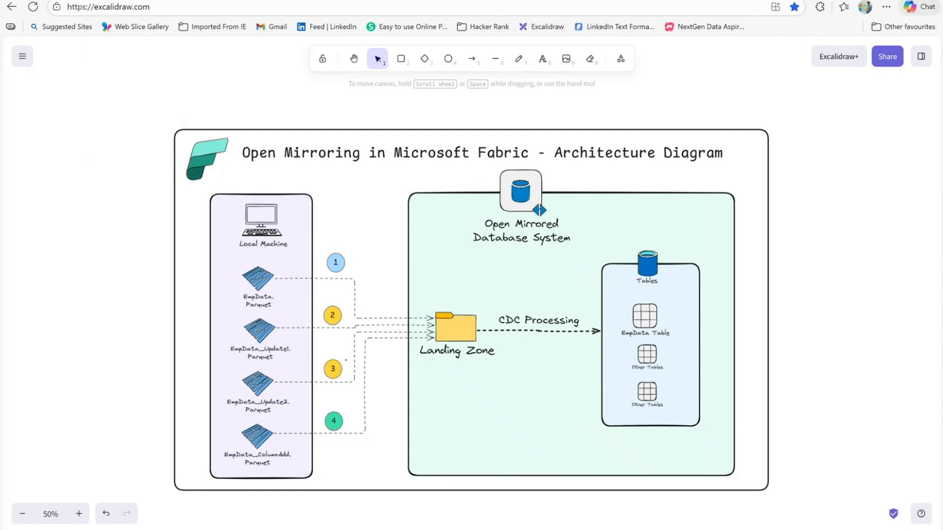
left_click_drag(324, 354, 344, 344)
left_click_drag(261, 407, 291, 406)
left_click_drag(443, 335, 459, 326)
left_click_drag(341, 303, 359, 296)
left_click_drag(350, 249, 373, 244)
Return to MirroredDatabase_1 in Fabric and refresh its replication monitor several times to check the empdata status.
left_click(591, 0)
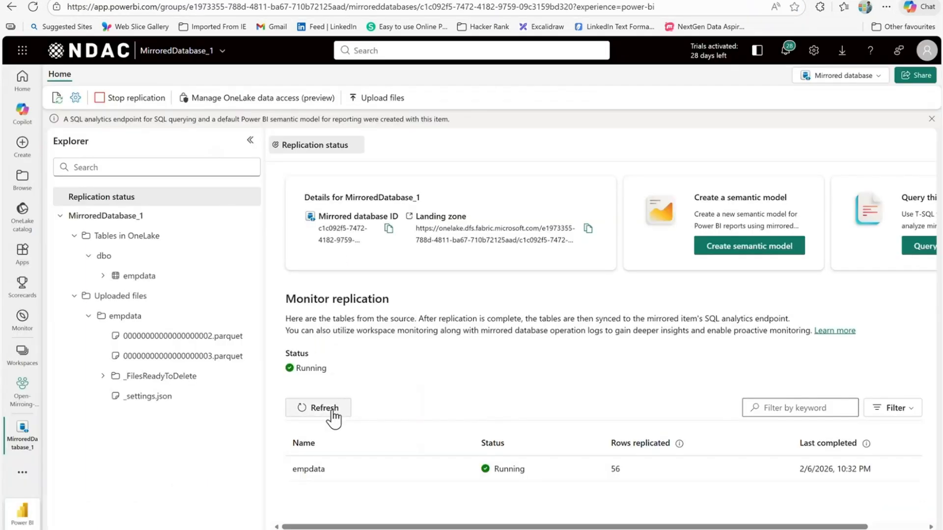
left_click(334, 414)
left_click(314, 410)
left_click(320, 413)
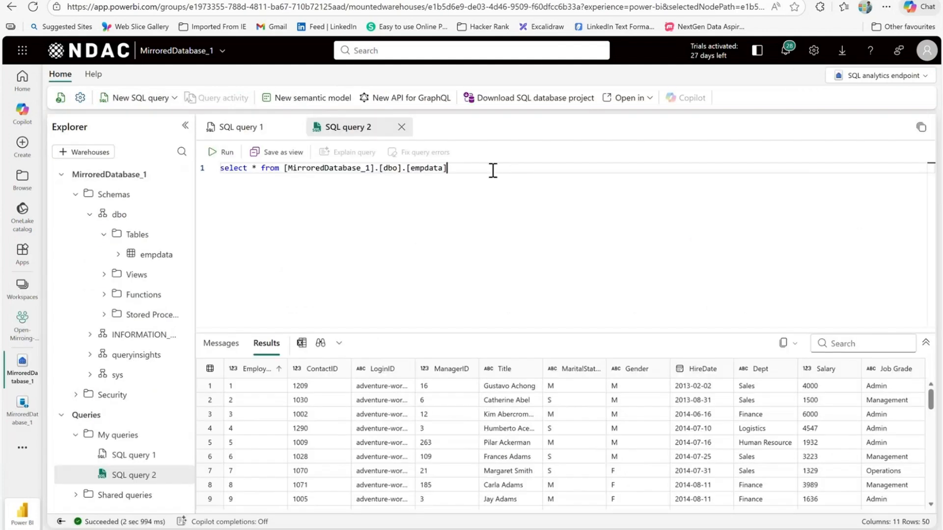
Copy the select statement on [MirroredDatabase_1].[dbo].[empdata] from SQL query 2 into a new SQL query.
key("ctrl+a")
key("ctrl+c")
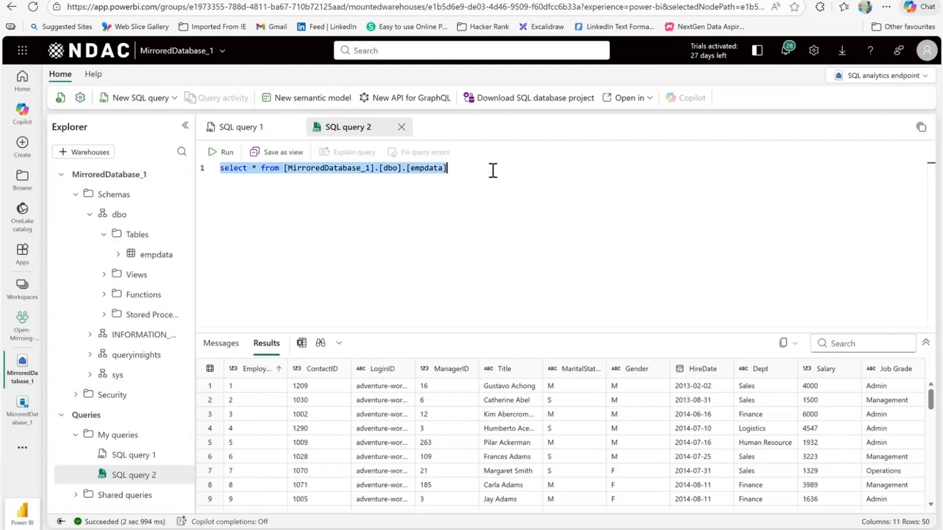
left_click(143, 99)
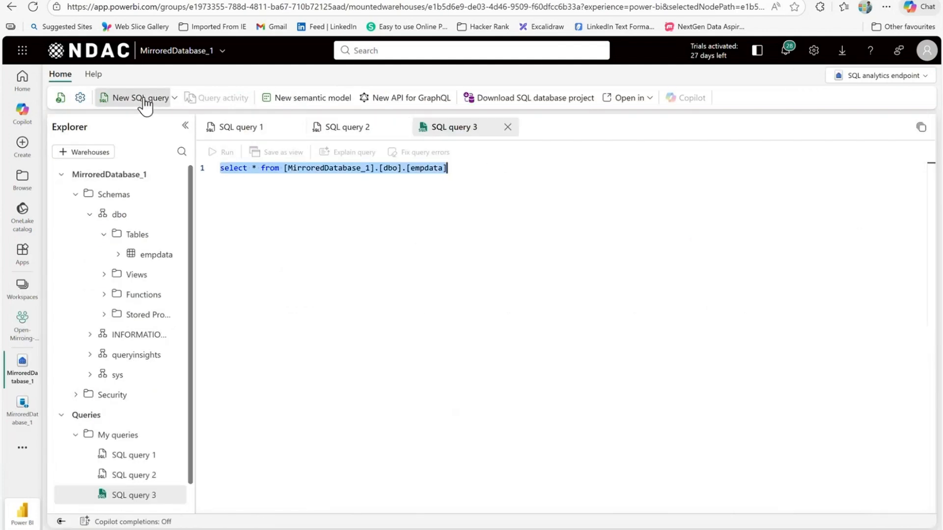
key("ctrl+v")
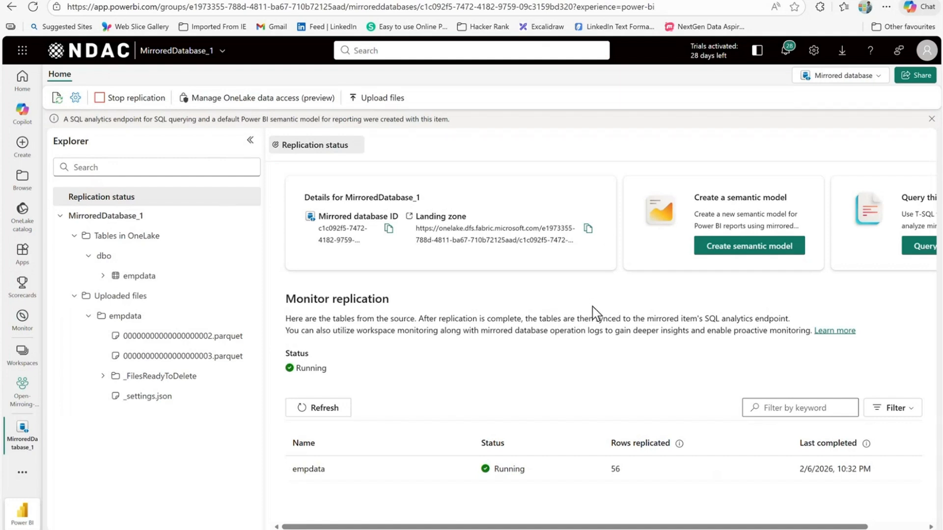
Refresh the replication monitor after the second update and examine the Rows replicated and Last completed values for empdata.
left_click(324, 408)
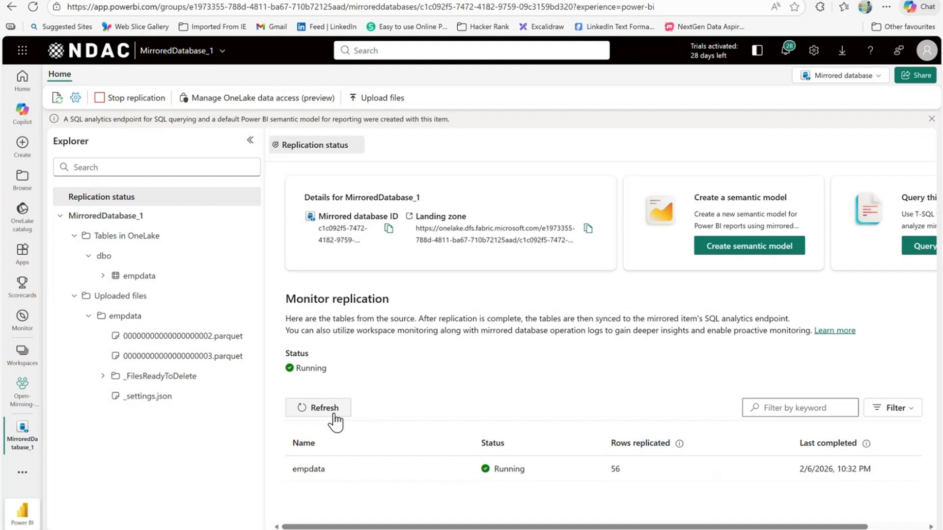
left_click(335, 418)
mouse_move(589, 428)
left_mouse_down()
mouse_move(628, 464)
mouse_move(717, 498)
left_mouse_up()
left_click_drag(781, 429, 915, 501)
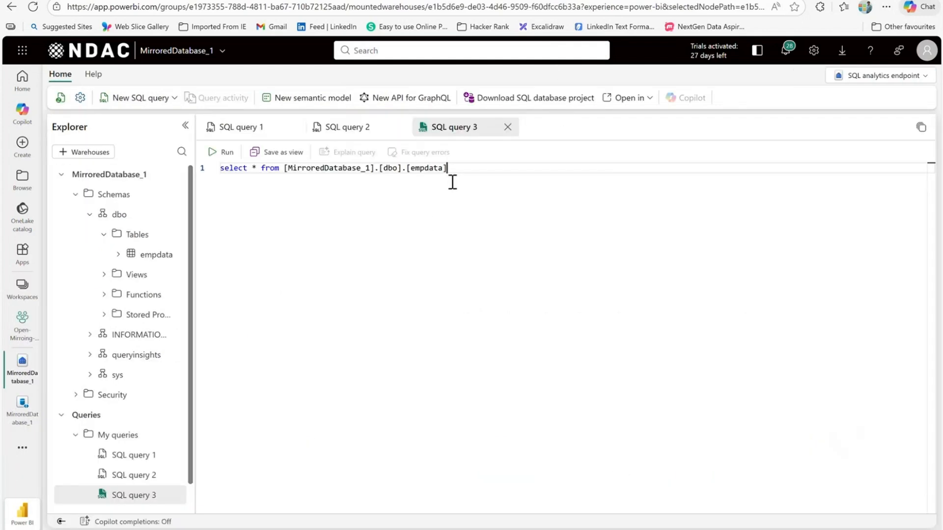
Refresh the Tables folder, run the empdata select statement in SQL query 3, and compare its results with those of SQL query 2.
left_click(172, 235)
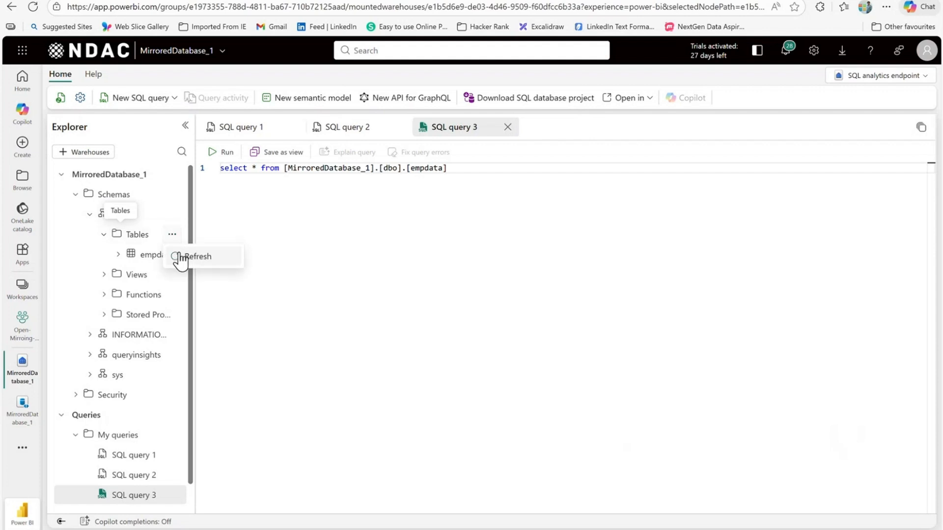
left_click(180, 258)
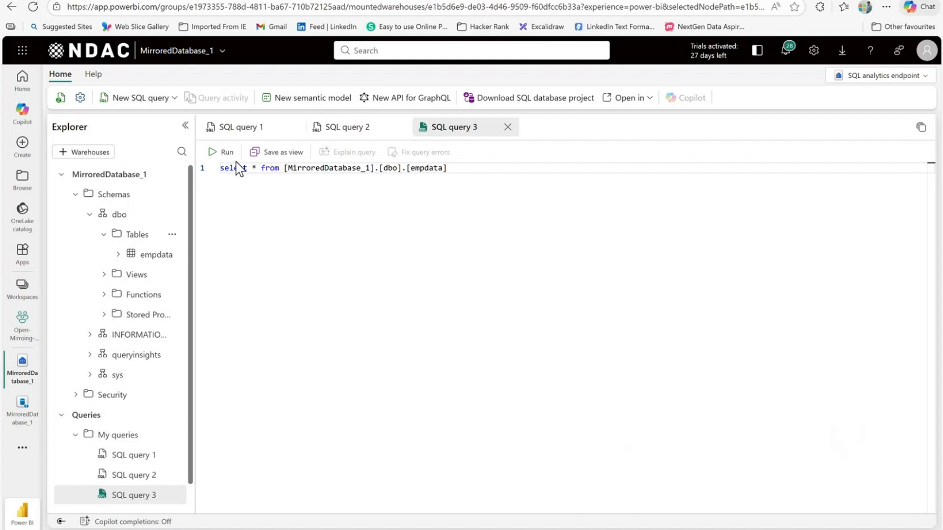
left_click(223, 153)
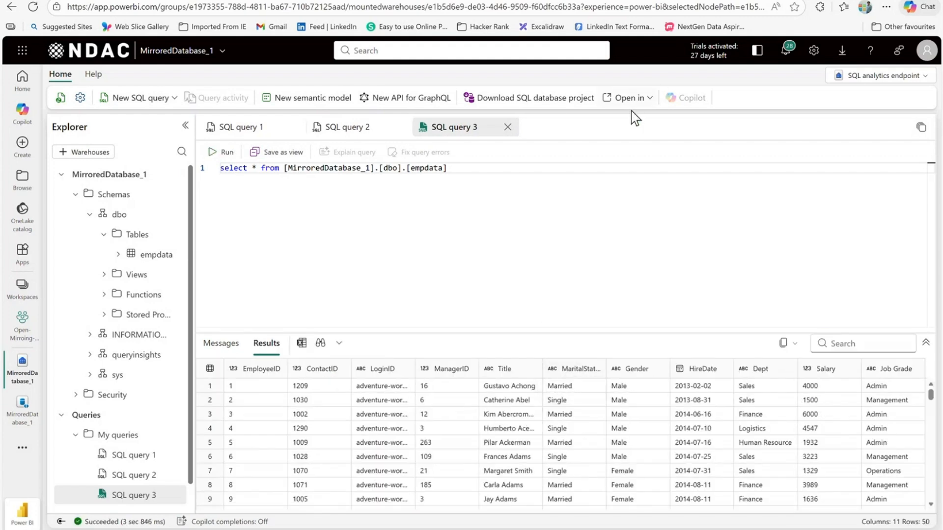
left_click(350, 130)
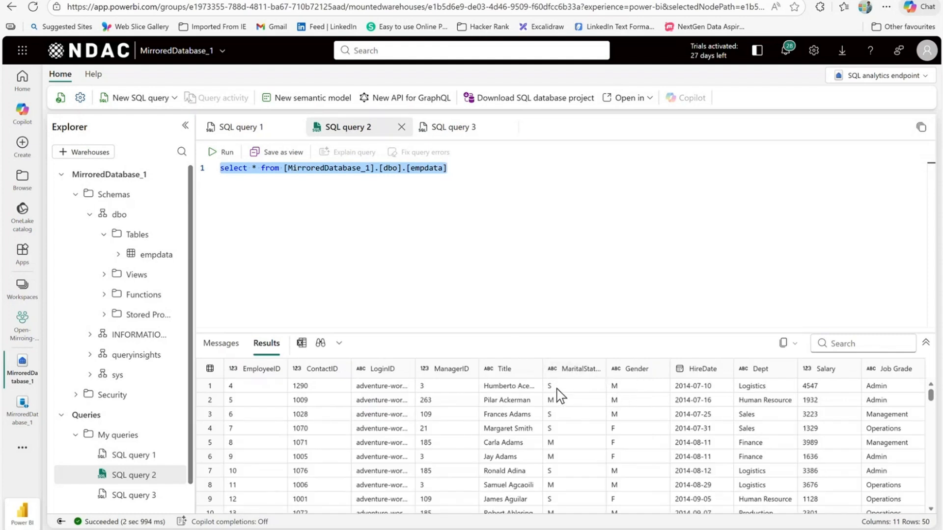
left_click(461, 128)
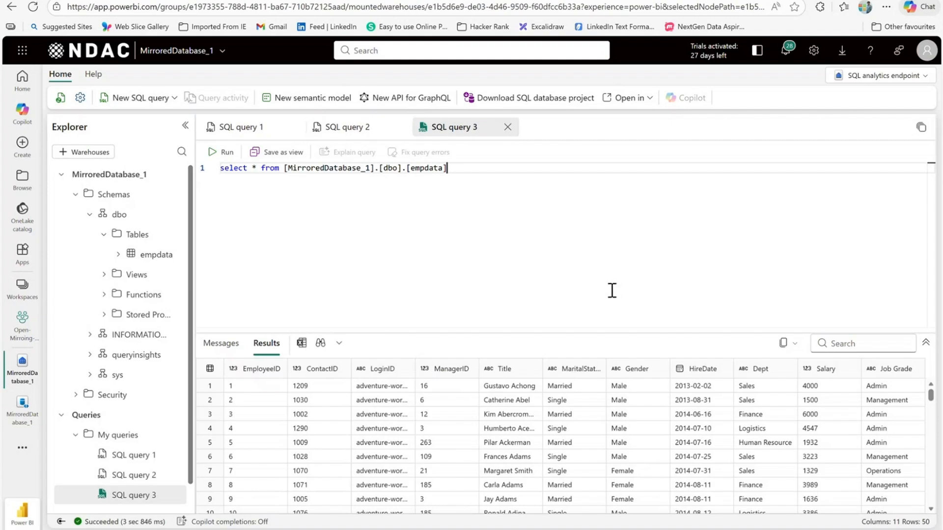
Switch to File Explorer and copy the path of EmployeeData_ColumnAdd.parquet from the parquet folder.
left_click(514, 529)
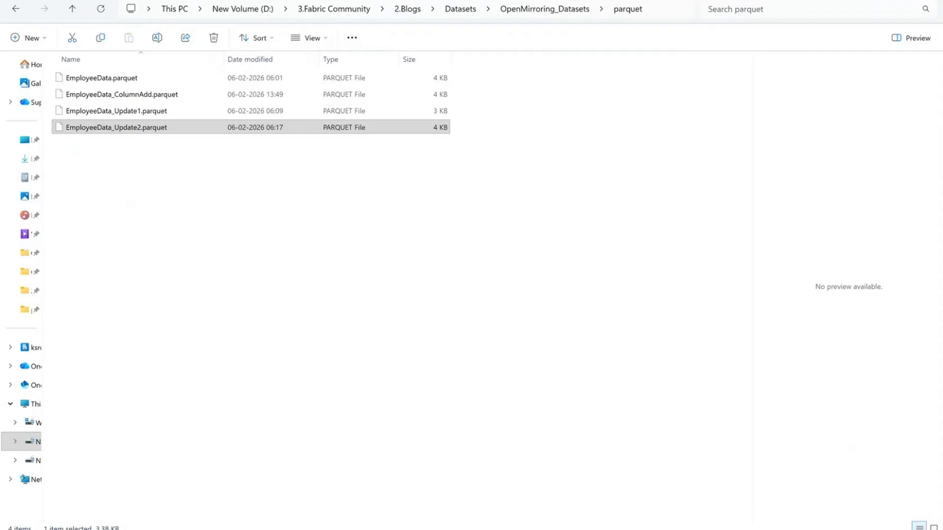
left_click(153, 98)
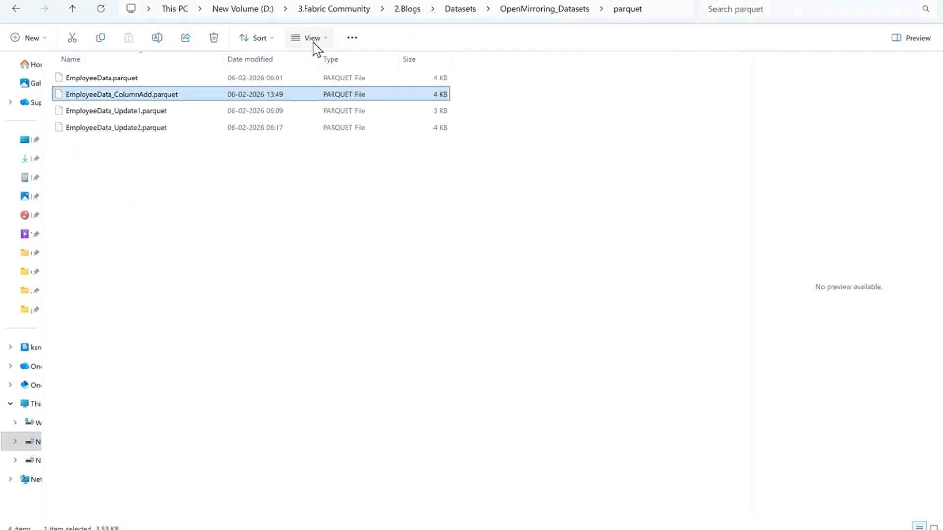
left_click(351, 39)
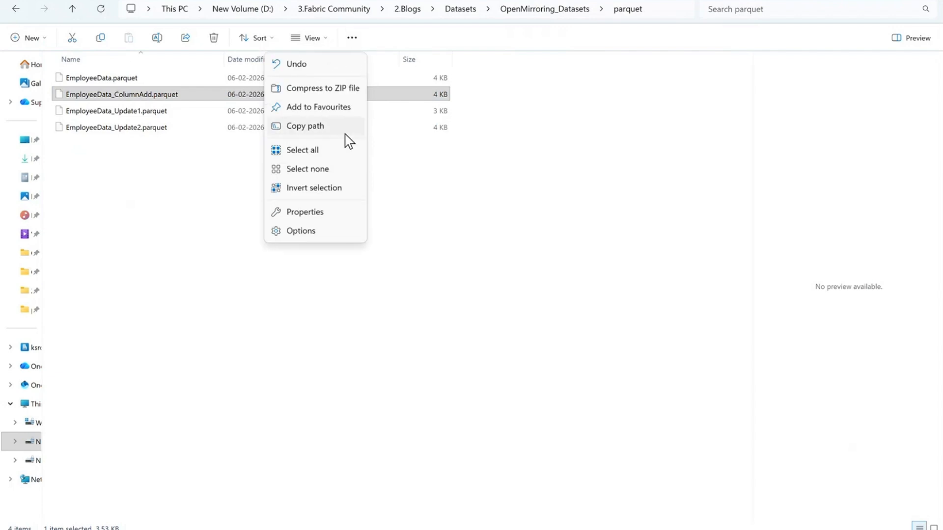
left_click(328, 127)
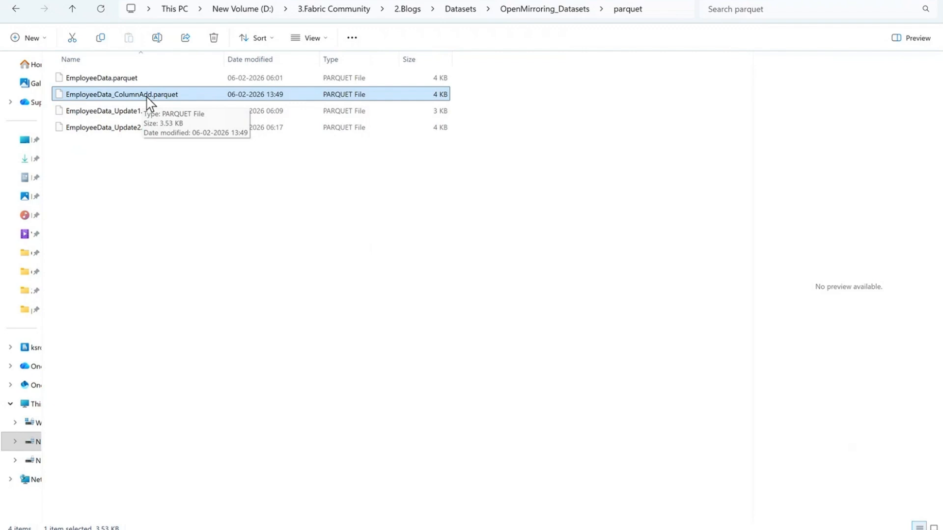
Switch to the Untitled-1.ipynb notebook, replace the read_parquet path with the copied EmployeeData_ColumnAdd.parquet path without extra quotes, and run the cell.
key("alt+Tab")
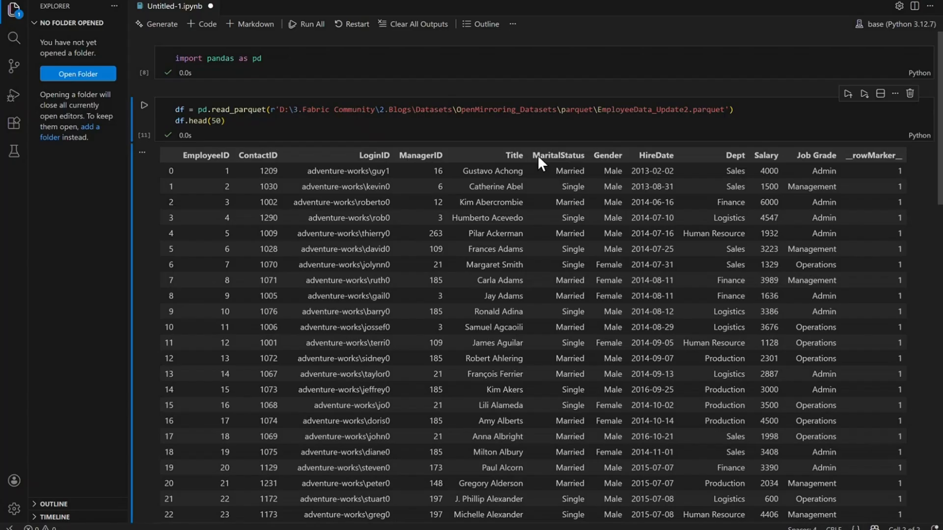
left_click_drag(280, 109, 724, 115)
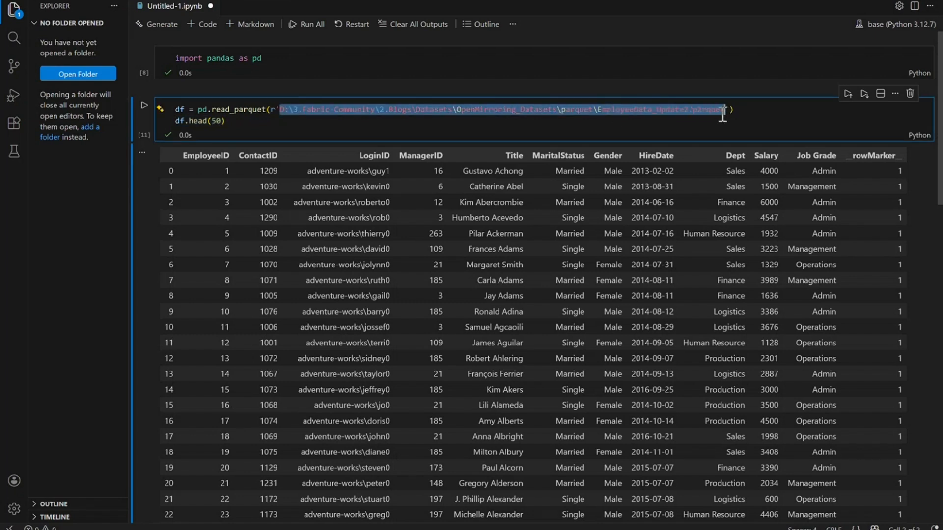
key("ctrl+v")
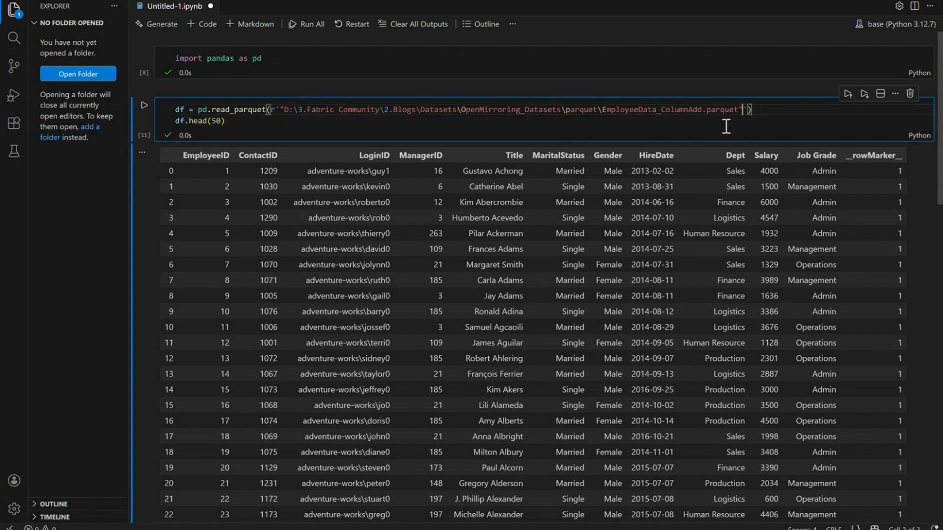
key("Delete")
left_click(283, 109)
key("BackSpace")
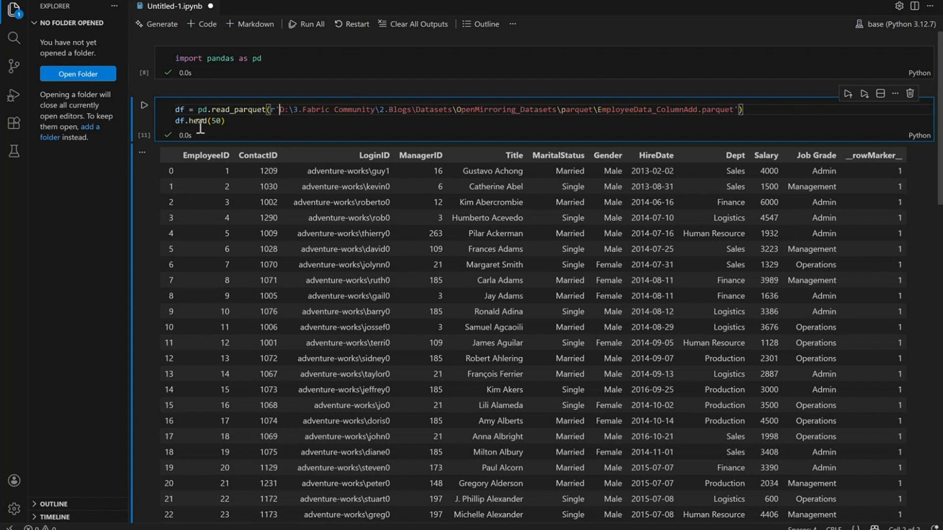
left_click(144, 109)
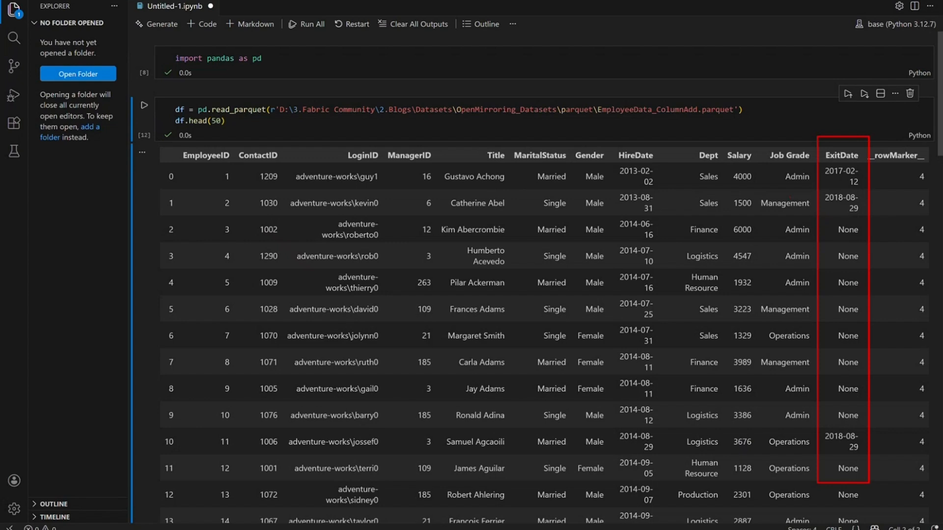
Examine the ExitDate values in rows 0, 1 and 10 of the dataframe output.
left_click_drag(831, 183, 850, 183)
left_click_drag(834, 216, 857, 215)
left_click_drag(831, 453, 851, 447)
key("Escape")
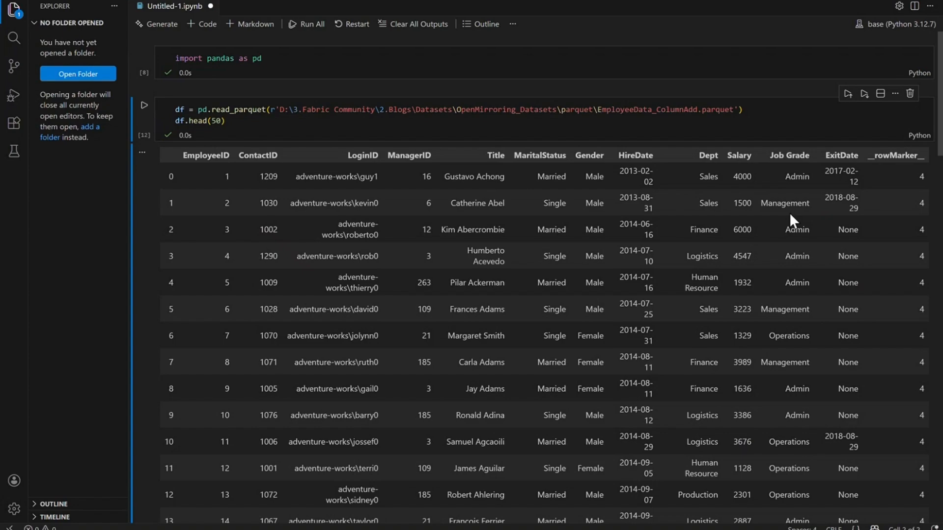
Return to MirroredDatabase_1 in Fabric and choose EmployeeData_ColumnAdd.parquet as the file to upload.
key("alt+Tab")
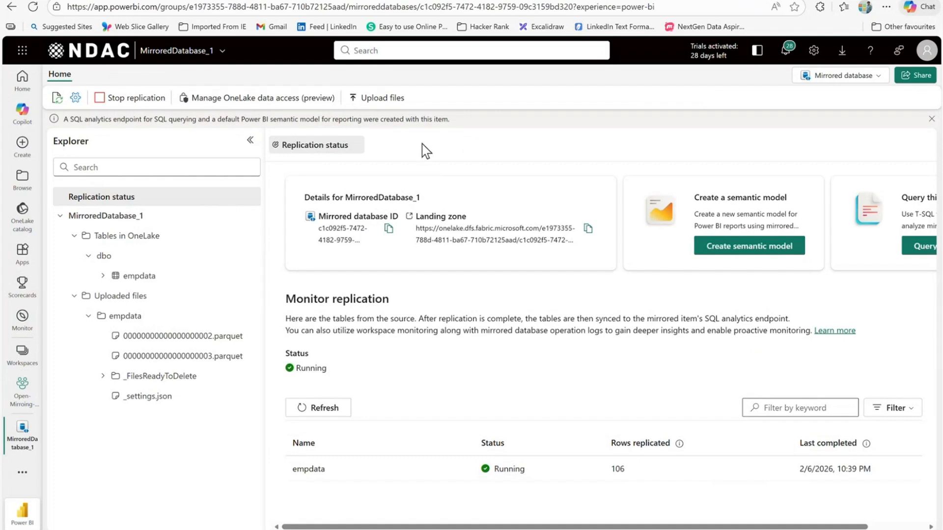
left_click(388, 99)
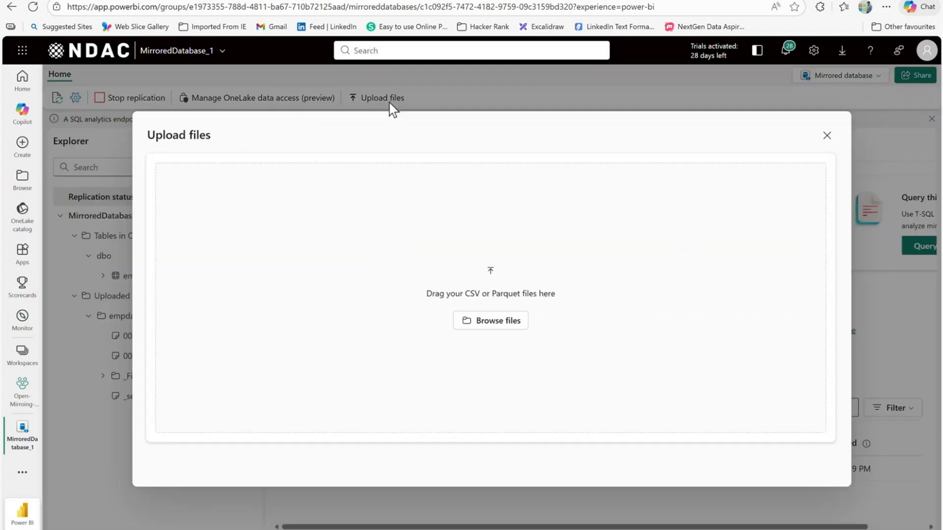
left_click(487, 321)
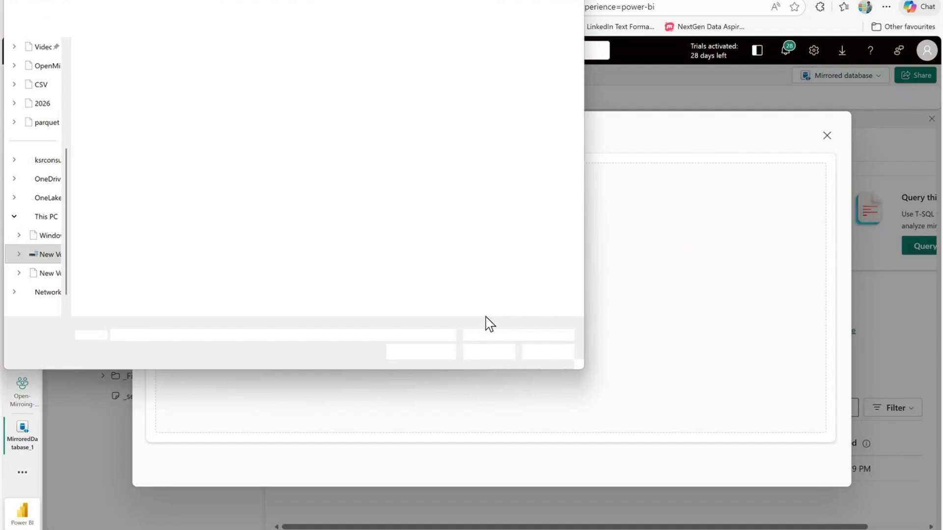
left_click(192, 83)
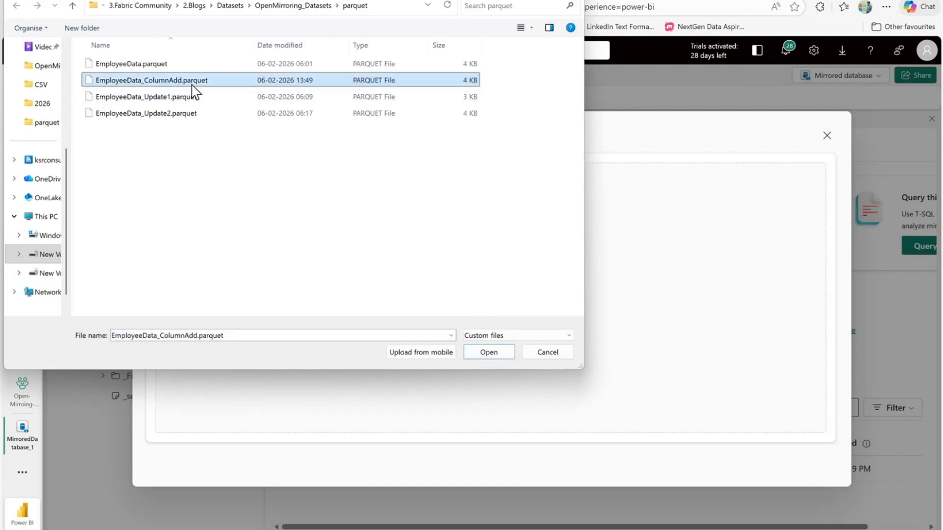
left_click(501, 356)
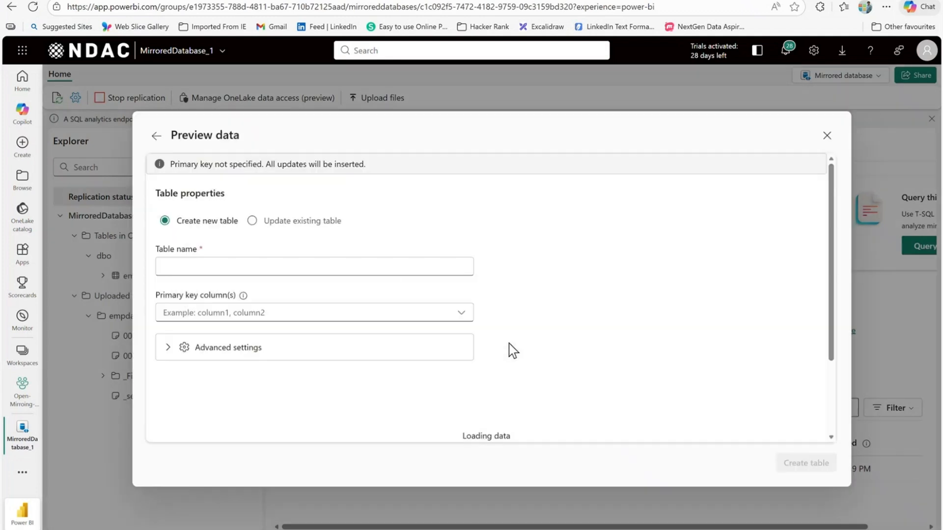
Apply the file as an update to the existing empdata table and inspect the _FilesReadyToDelete folder's contents.
left_click(319, 222)
left_click(378, 246)
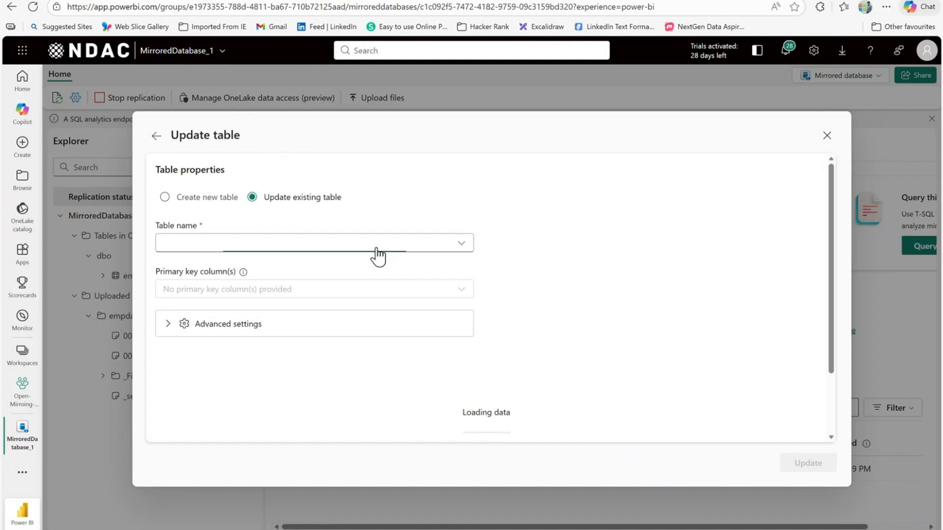
left_click(328, 270)
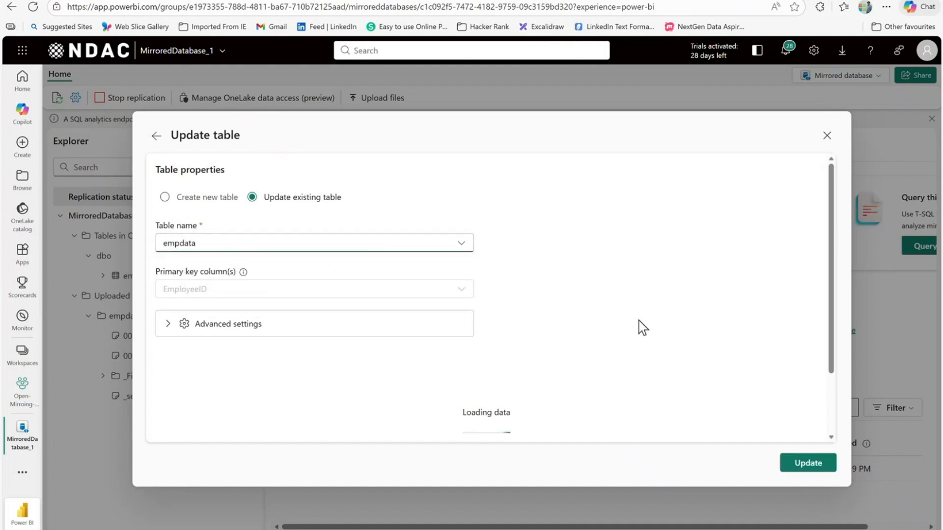
scroll(639, 327, "down", 2)
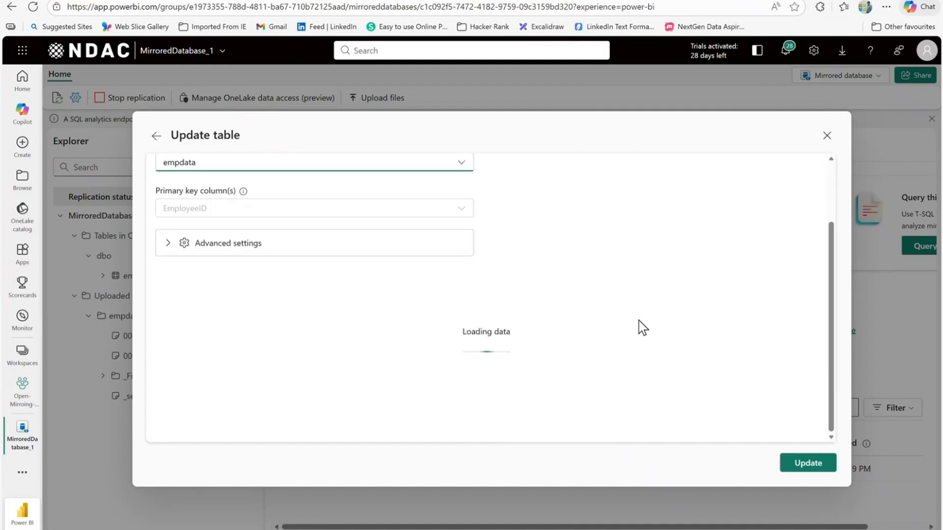
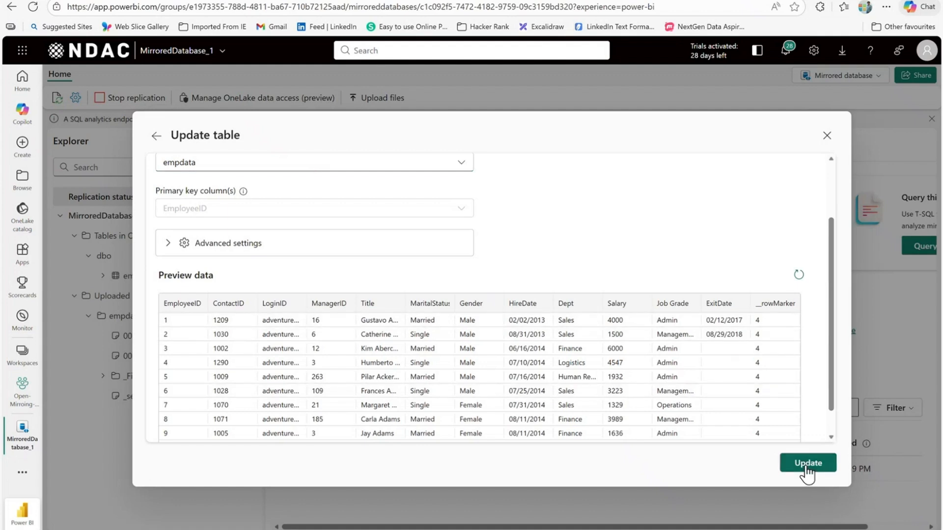
left_click(806, 468)
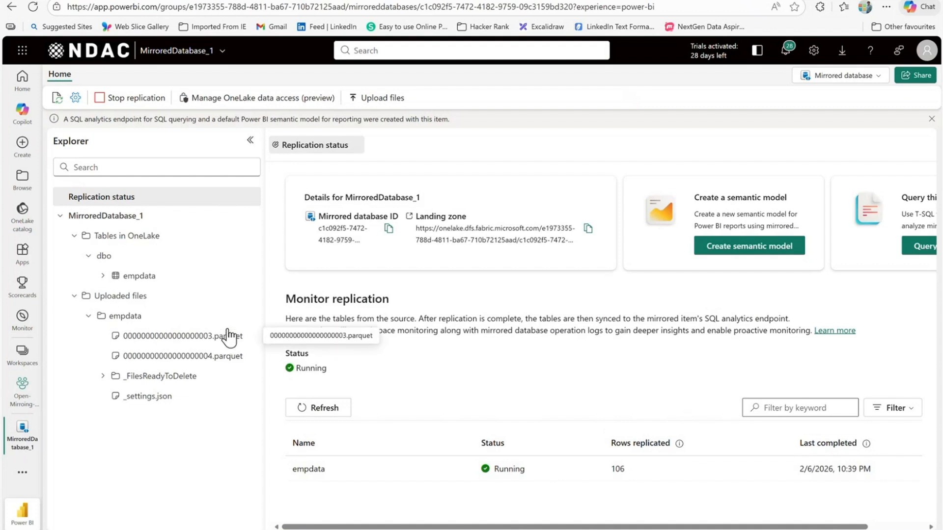
left_click(103, 377)
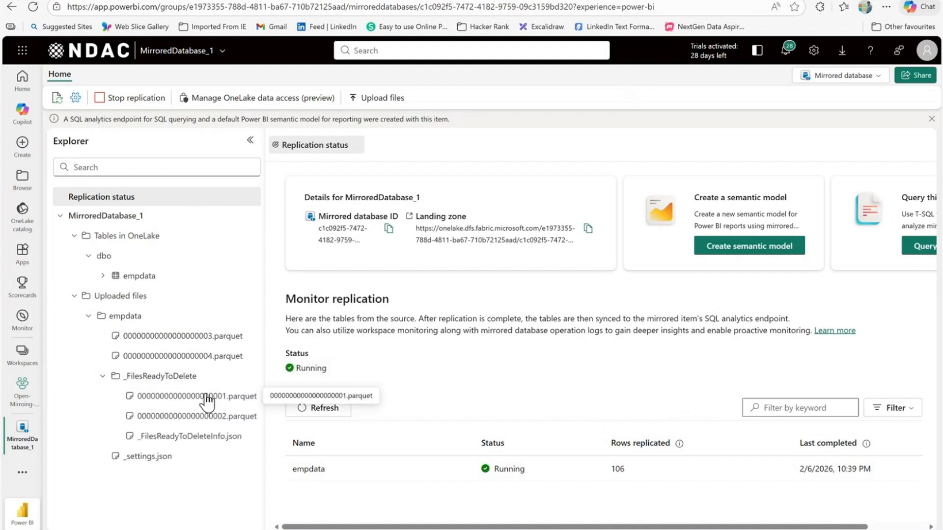
left_click(103, 377)
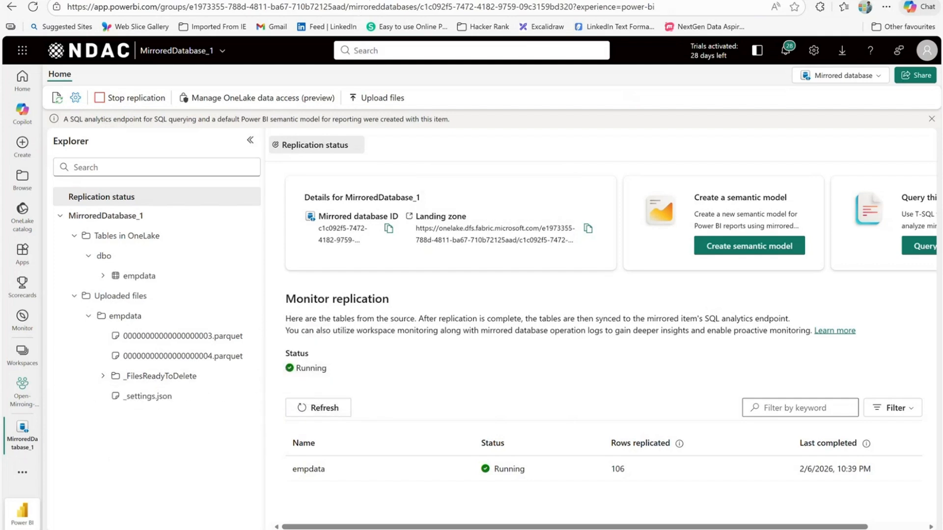
Switch to the Microsoft Learn landing zone page and read the __rowMarker__ behaviour for value 4 (Upsert).
left_click(359, 0)
left_click(741, 412)
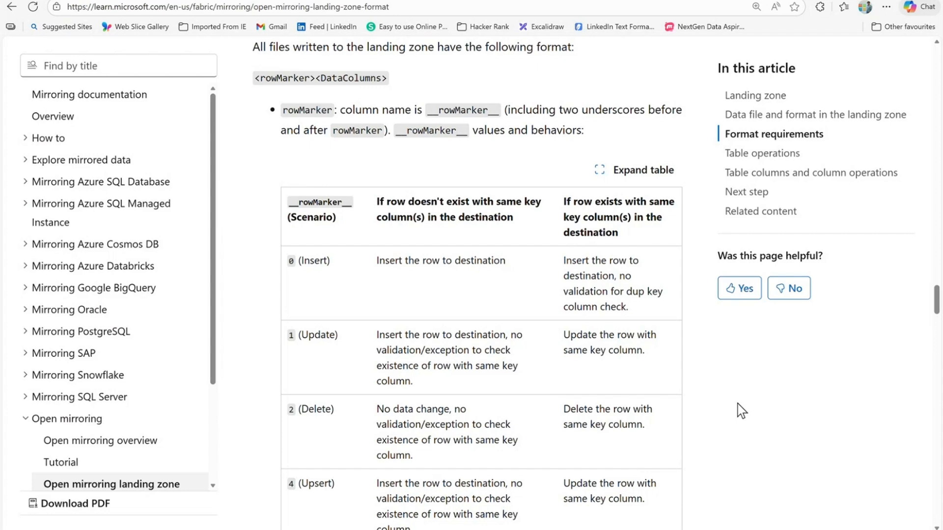
scroll(740, 411, "down", 1)
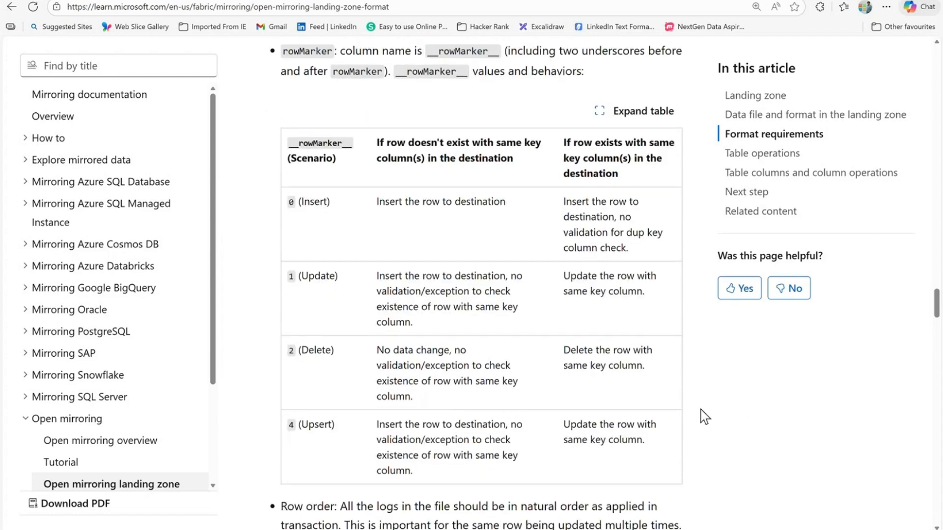
mouse_move(273, 401)
left_mouse_down()
mouse_move(435, 450)
mouse_move(701, 486)
left_mouse_up()
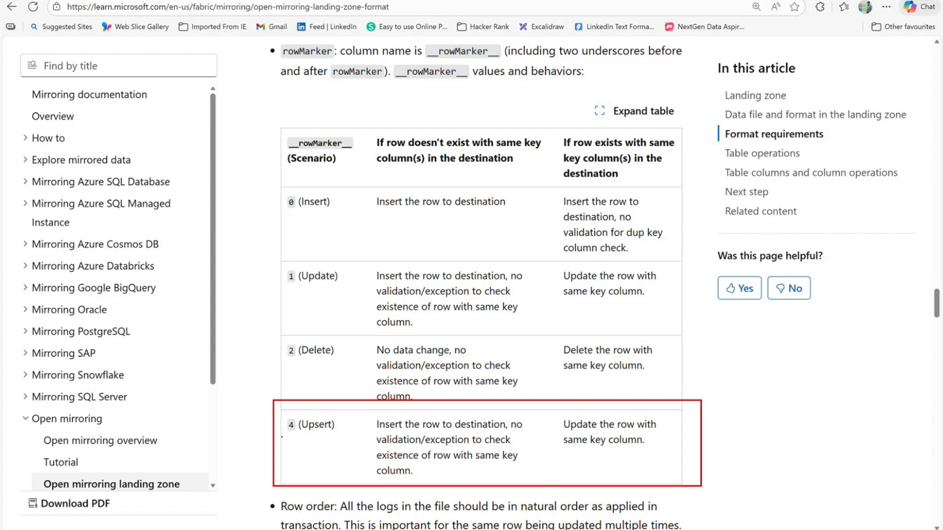
left_click_drag(281, 436, 336, 434)
key("Escape")
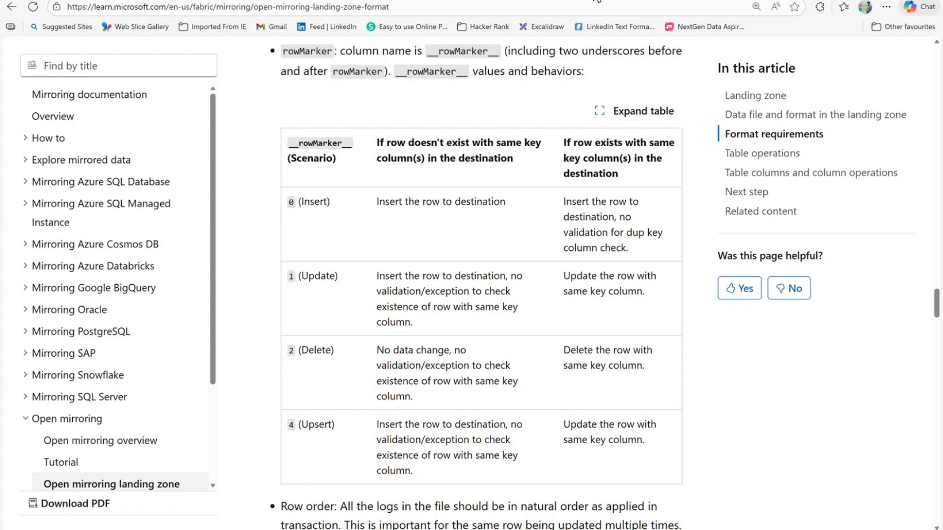
Go back to MirroredDatabase_1 in Fabric and refresh the replication monitor for empdata.
mouse_move(597, 1)
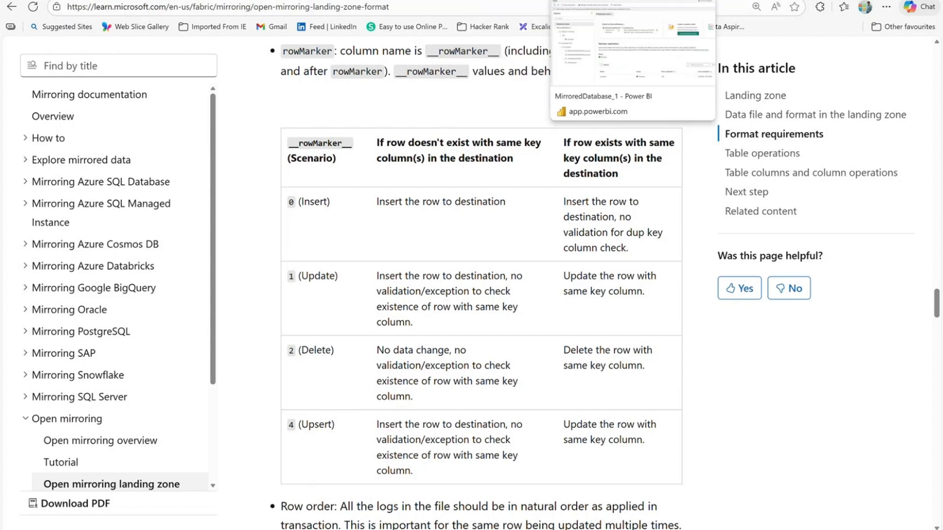
left_click(599, 1)
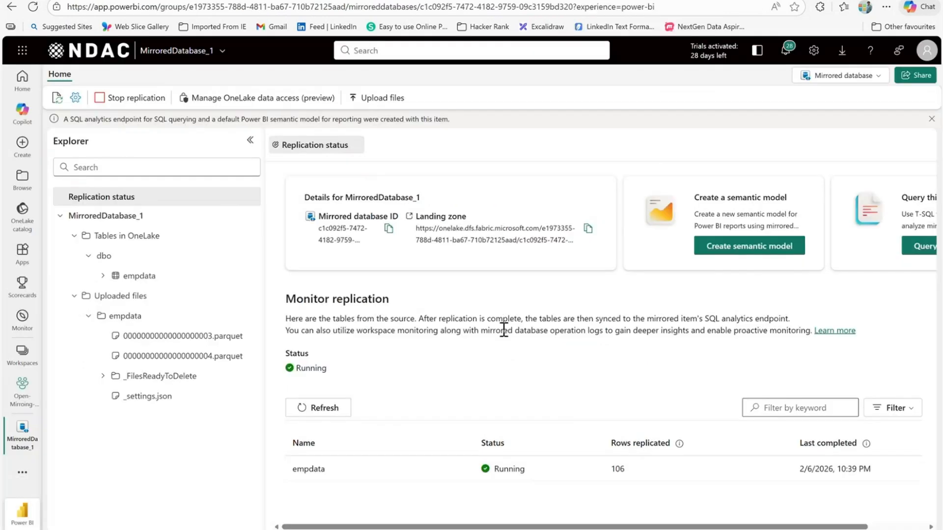
left_click(331, 413)
Switch to the Excalidraw architecture diagram, underline EmpData_ColumnAdd and tick off the four numbered file flows.
left_click(523, 0)
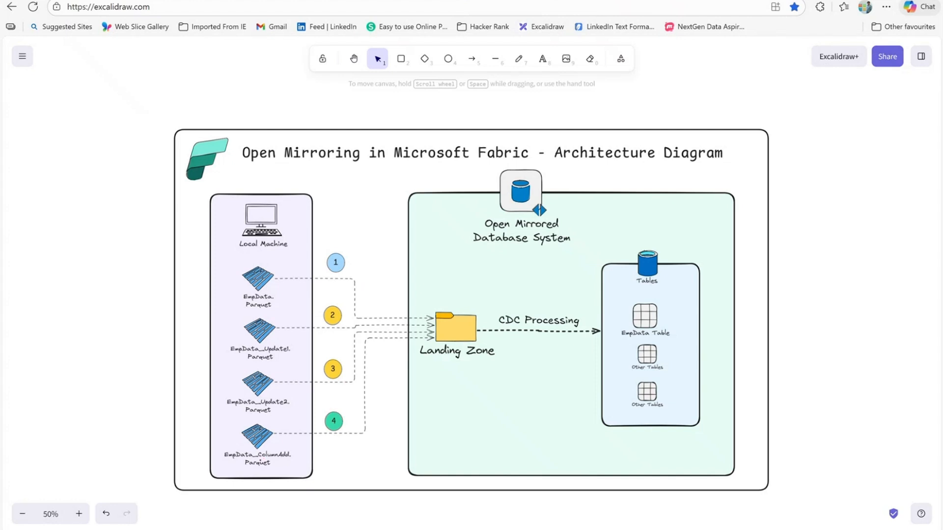
left_click_drag(258, 460, 294, 465)
left_click_drag(330, 405, 362, 392)
left_click_drag(338, 252, 361, 237)
mouse_move(328, 297)
left_mouse_down()
mouse_move(340, 304)
mouse_move(379, 276)
left_mouse_up()
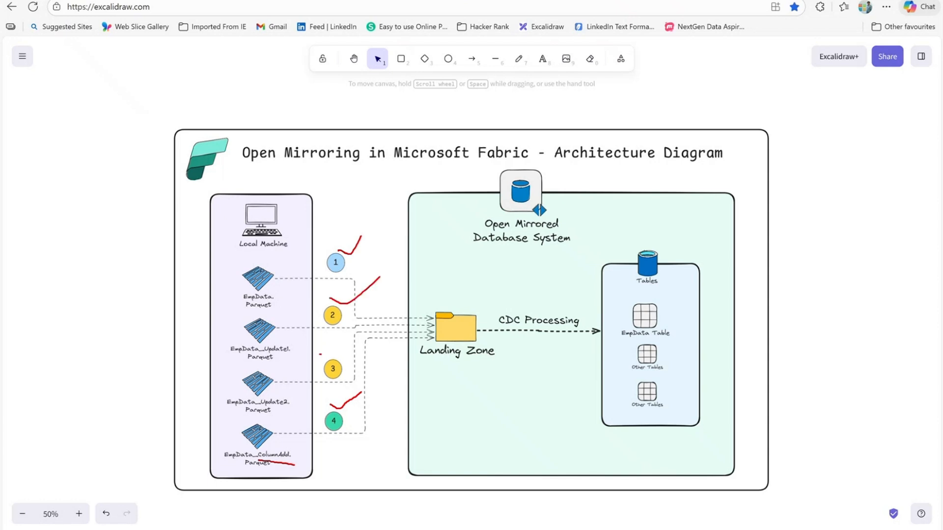
left_click_drag(320, 354, 386, 322)
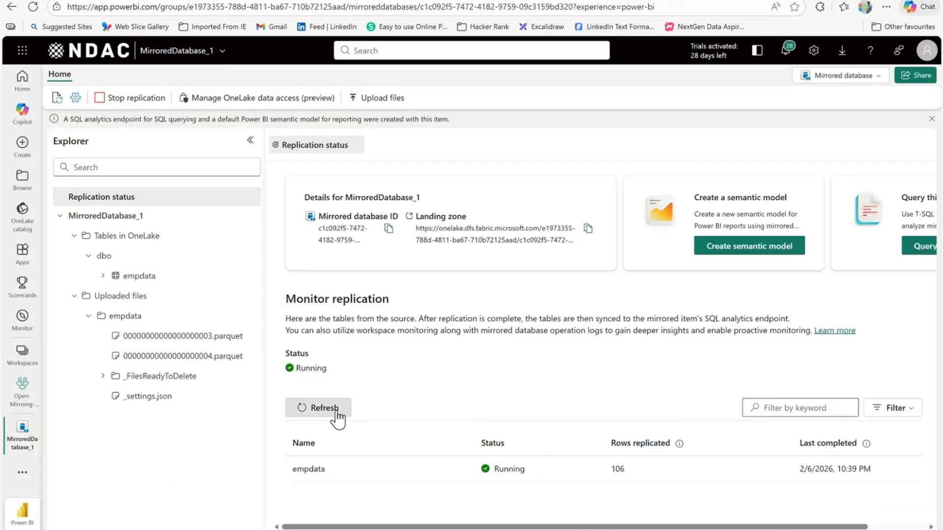
Return to MirroredDatabase_1 in Fabric and refresh the replication status of the empdata table.
left_click(337, 414)
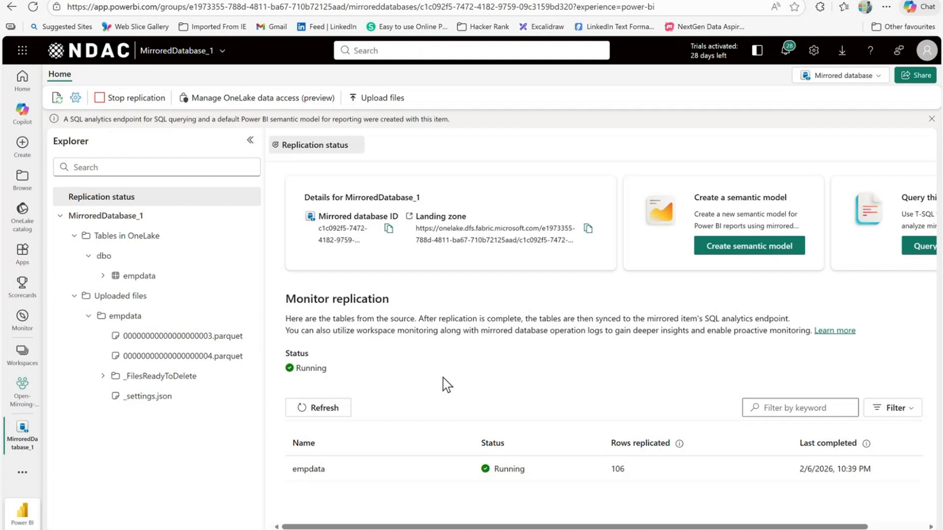
left_click(321, 409)
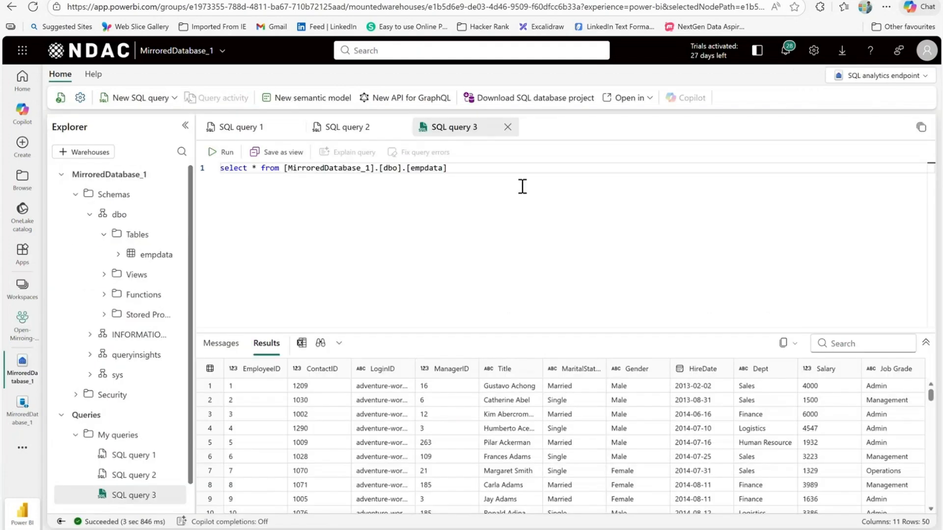
In the SQL analytics endpoint, copy SQL query 3's select statement on [MirroredDatabase_1].[dbo].[empdata] into a new SQL query.
key("ctrl+a")
key("ctrl+c")
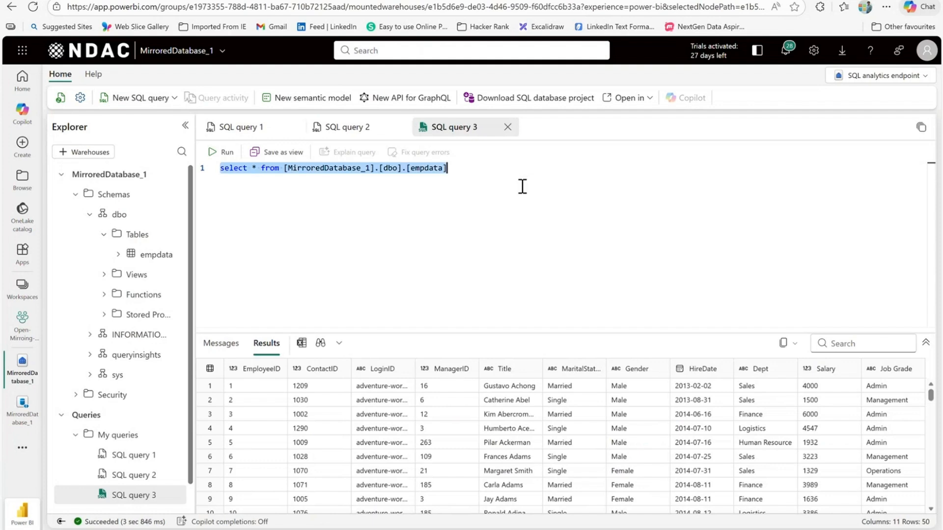
left_click(128, 98)
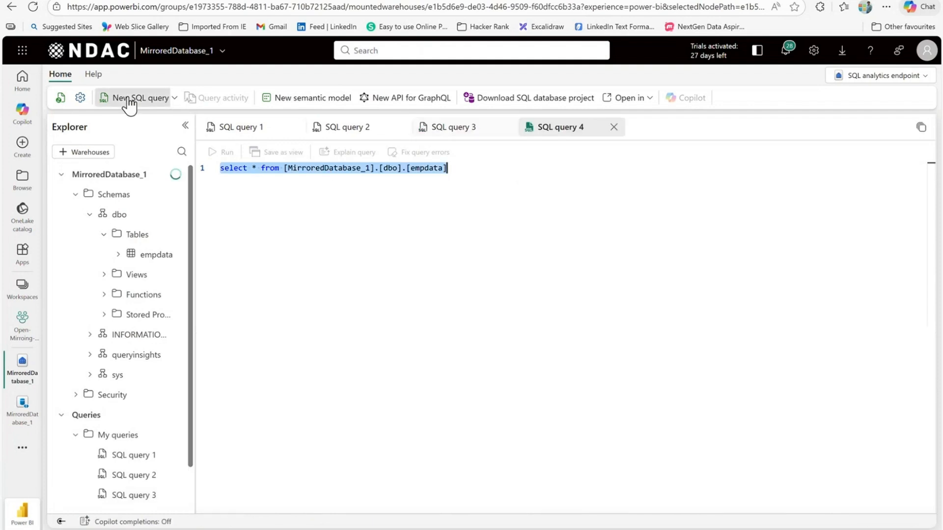
key("ctrl+v")
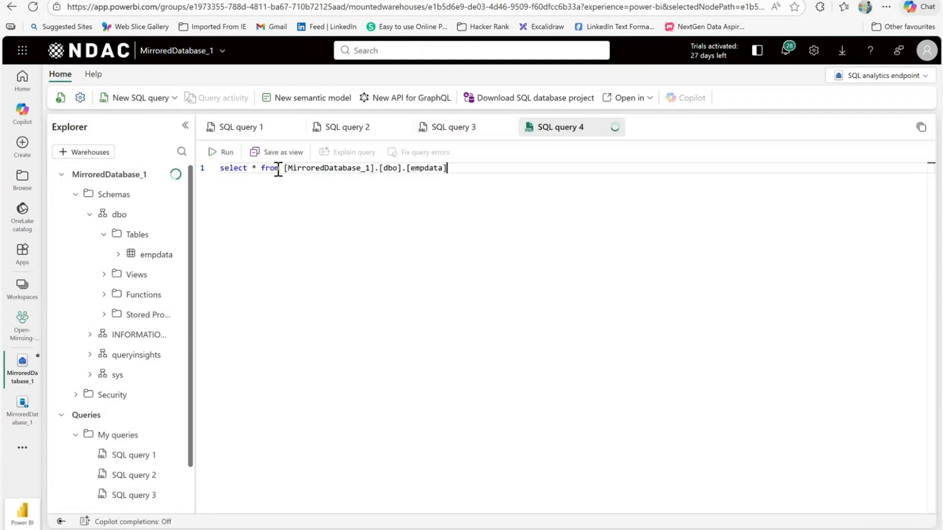
Go back to the mirrored database's replication monitor, refresh it and check empdata's rows replicated and last completed time.
left_click(600, 1)
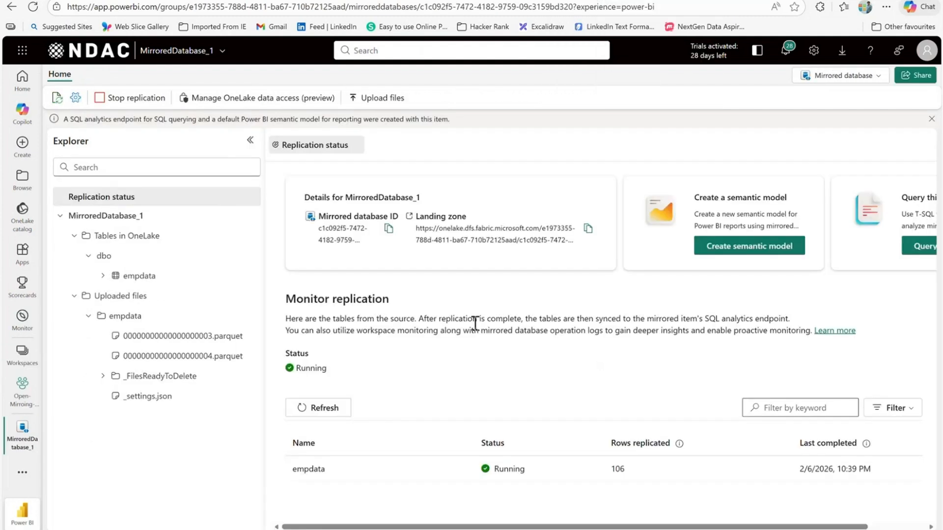
left_click(319, 411)
left_click(329, 415)
mouse_move(592, 429)
left_mouse_down()
mouse_move(665, 504)
mouse_move(705, 490)
left_mouse_up()
mouse_move(778, 428)
left_mouse_down()
mouse_move(830, 491)
mouse_move(878, 491)
mouse_move(888, 485)
mouse_move(876, 475)
left_mouse_up()
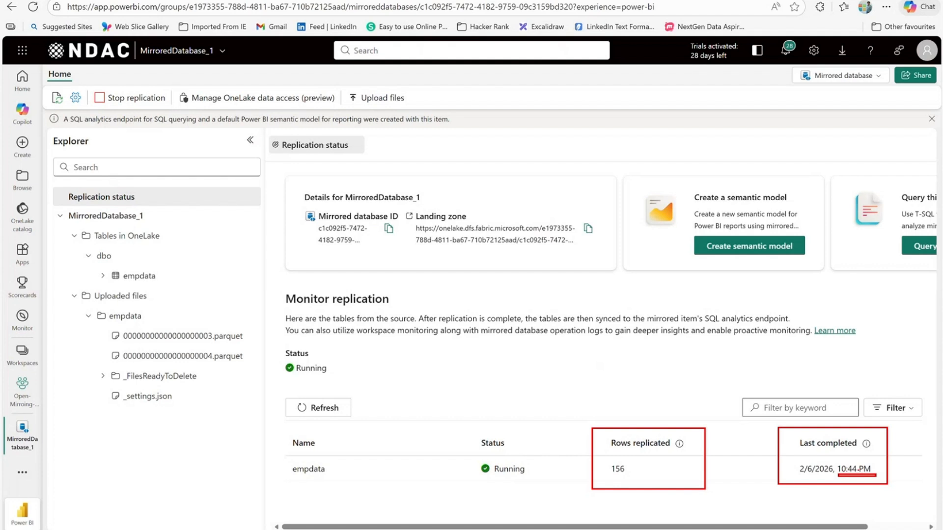
key("Escape")
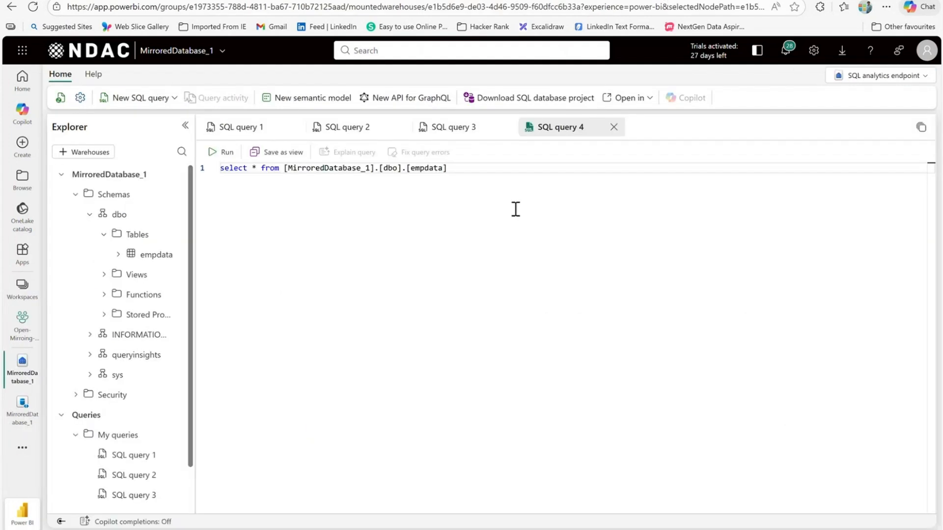
Refresh the dbo Tables folder in the SQL analytics endpoint and run the new select query on empdata.
left_click(173, 236)
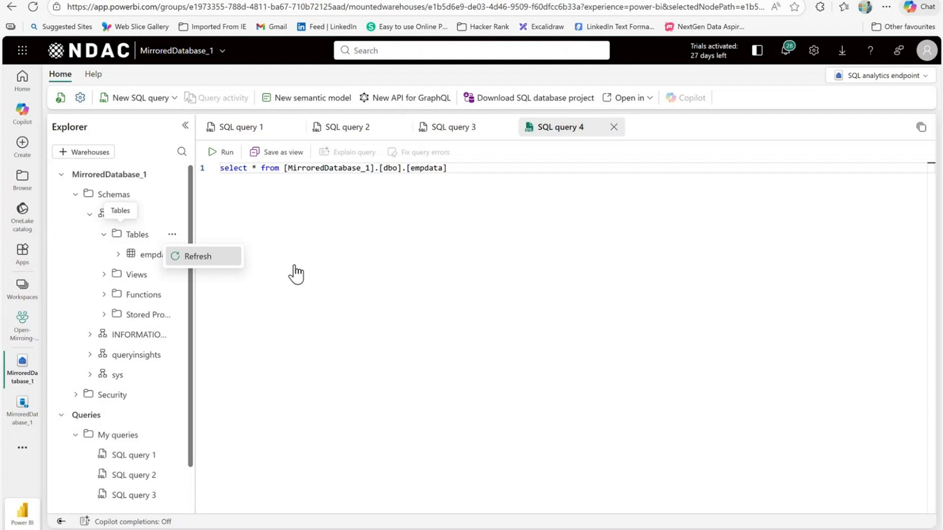
left_click(204, 259)
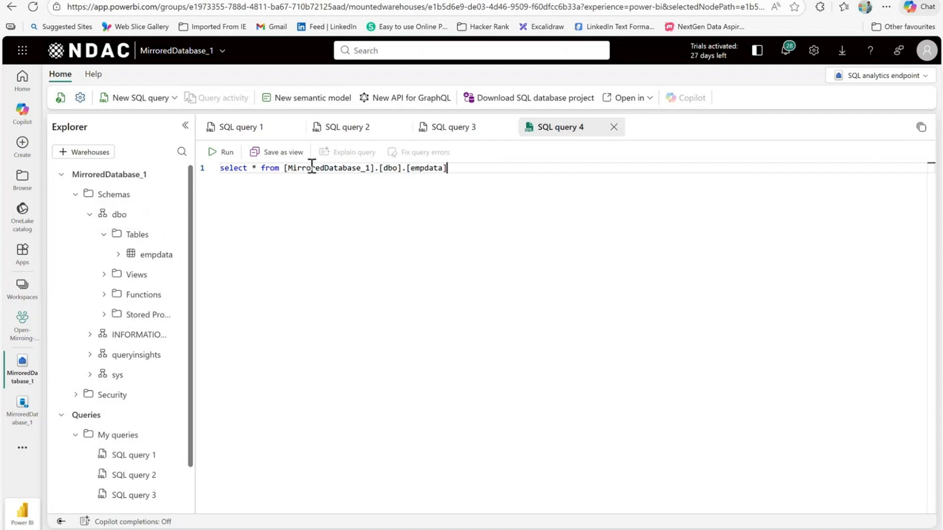
left_click(221, 153)
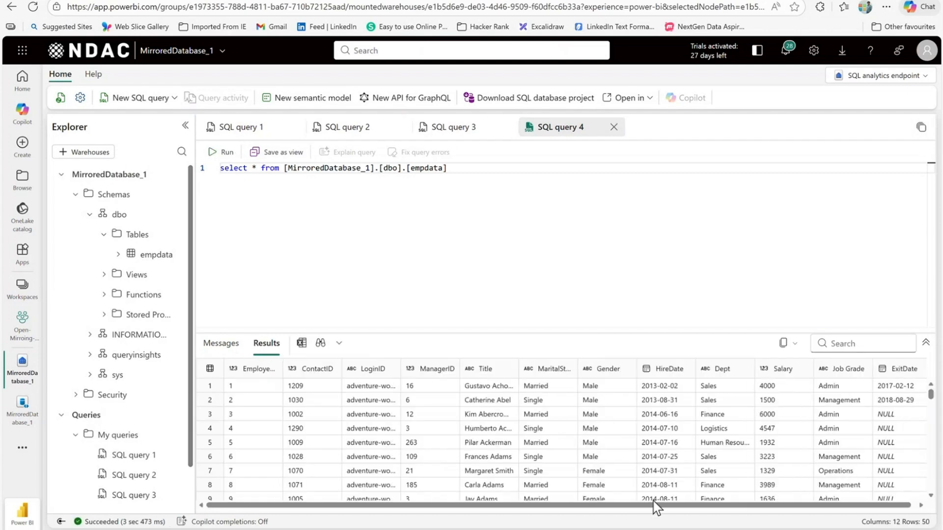
Examine the ExitDate column values across the rows of the empdata query results.
left_click_drag(659, 505, 781, 516)
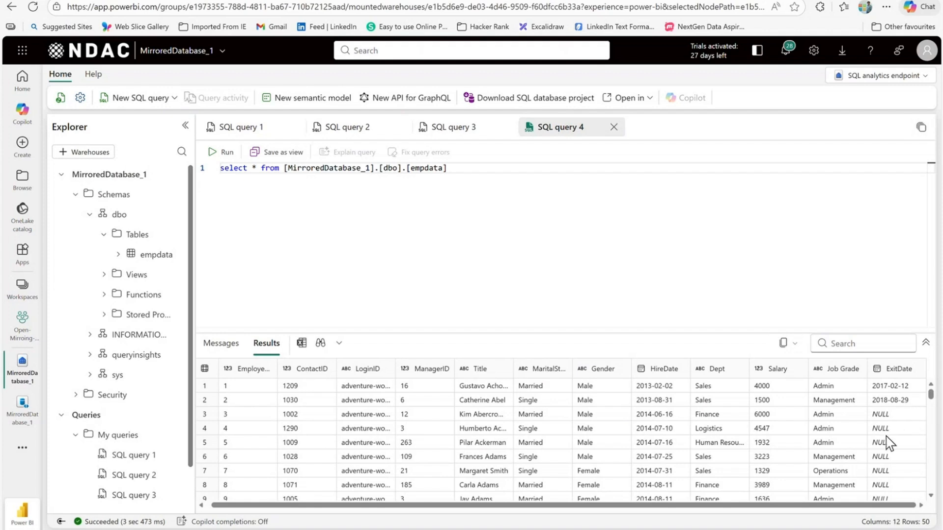
scroll(888, 444, "down", 2)
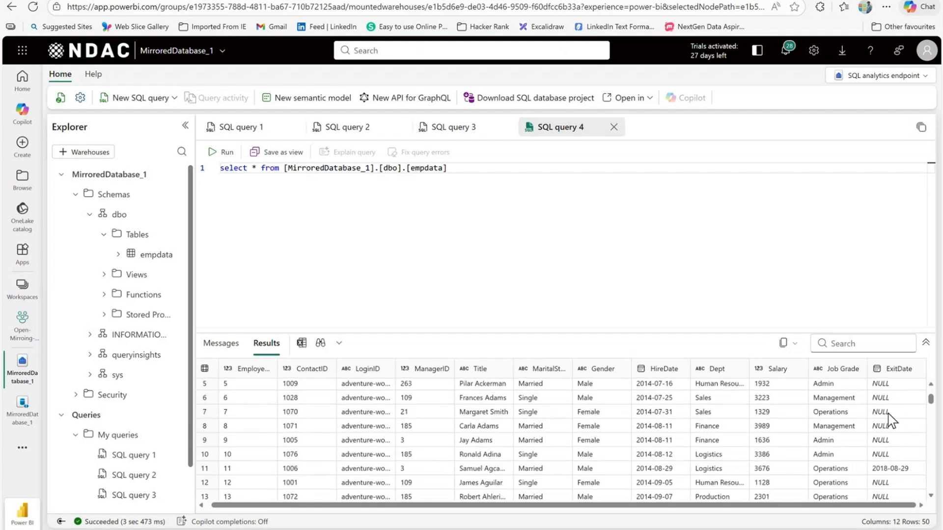
scroll(881, 431, "down", 5)
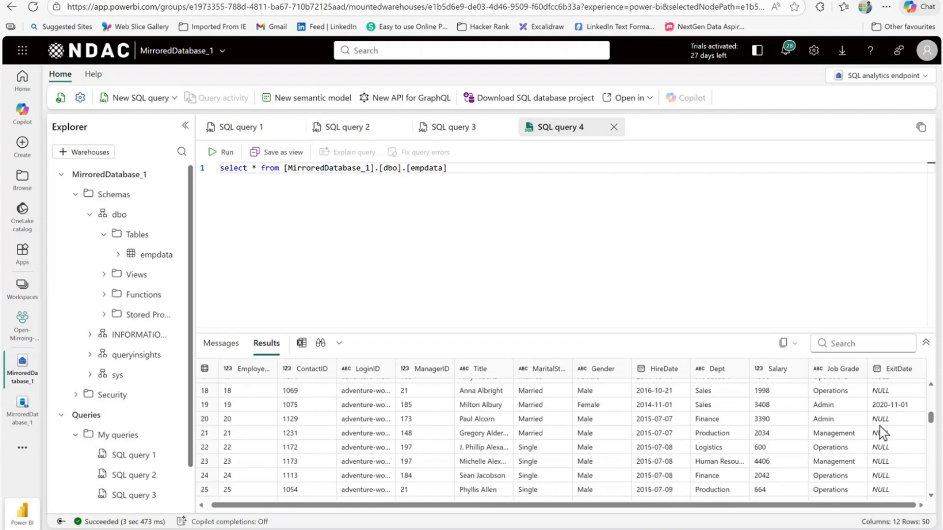
scroll(887, 436, "up", 7)
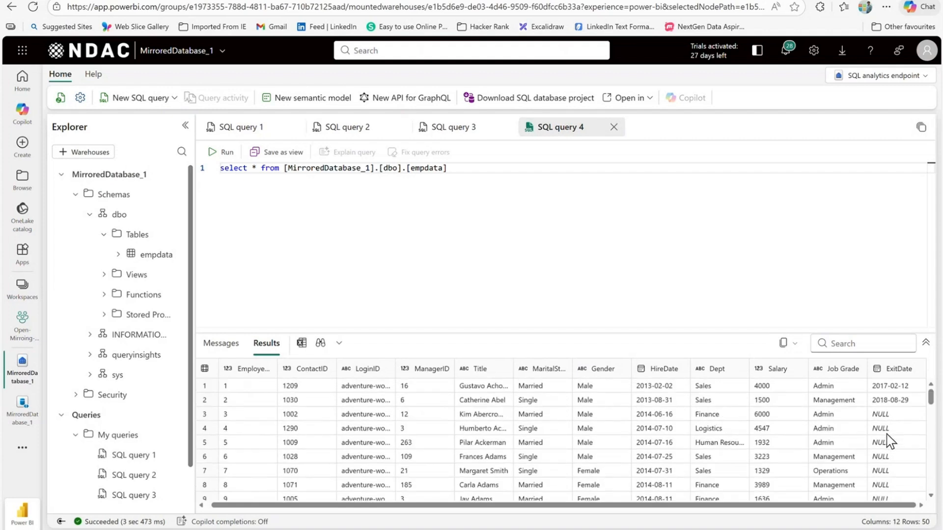
left_click_drag(707, 505, 626, 506)
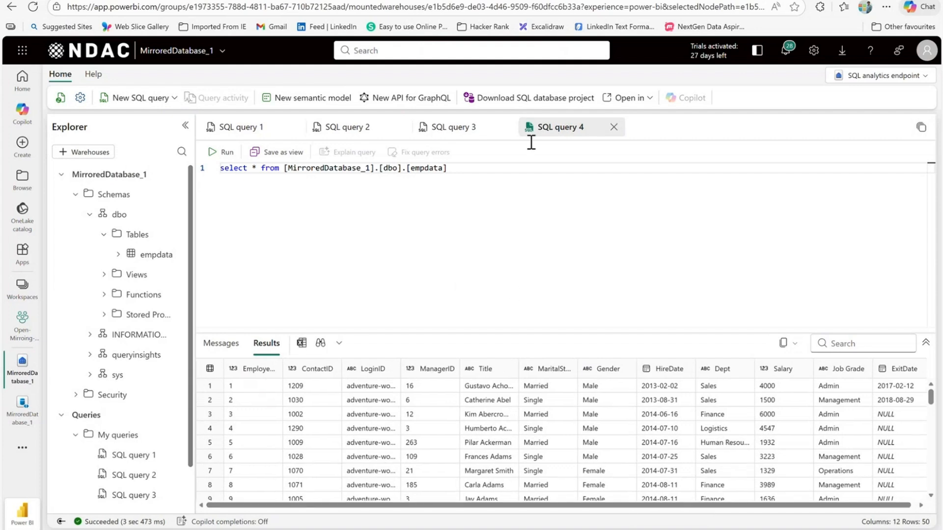
Review the architecture diagram, the EmployeeData_ColumnAdd.parquet output in the VS Code notebook, and the replication status in Fabric.
left_click(508, 1)
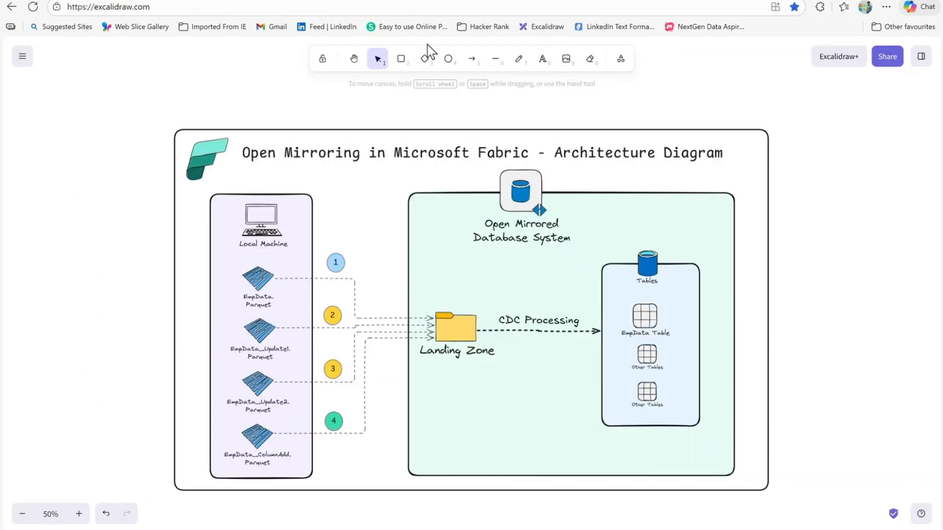
left_click(422, 1)
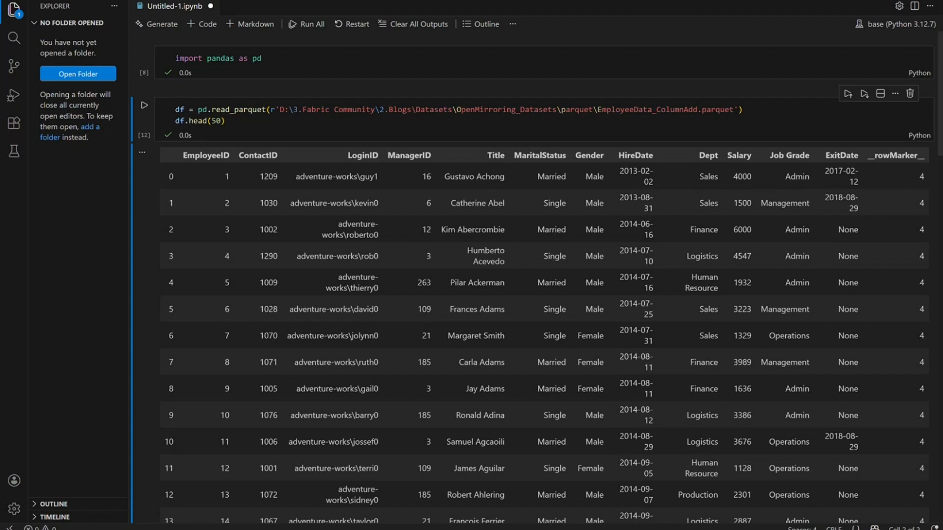
left_click(547, 529)
left_click(423, 1)
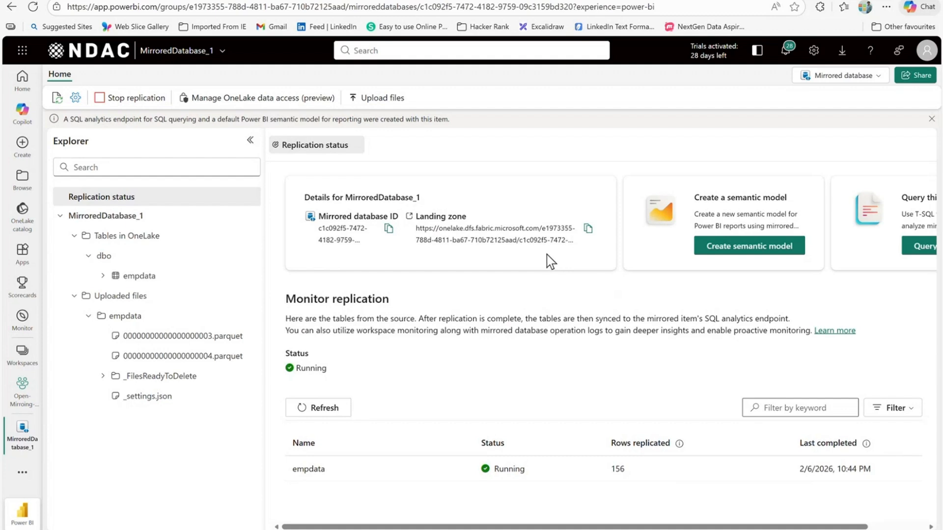
Revisit the Excalidraw diagram, then switch to the Word document to read open mirroring's advantages and current limitations.
left_click(477, 0)
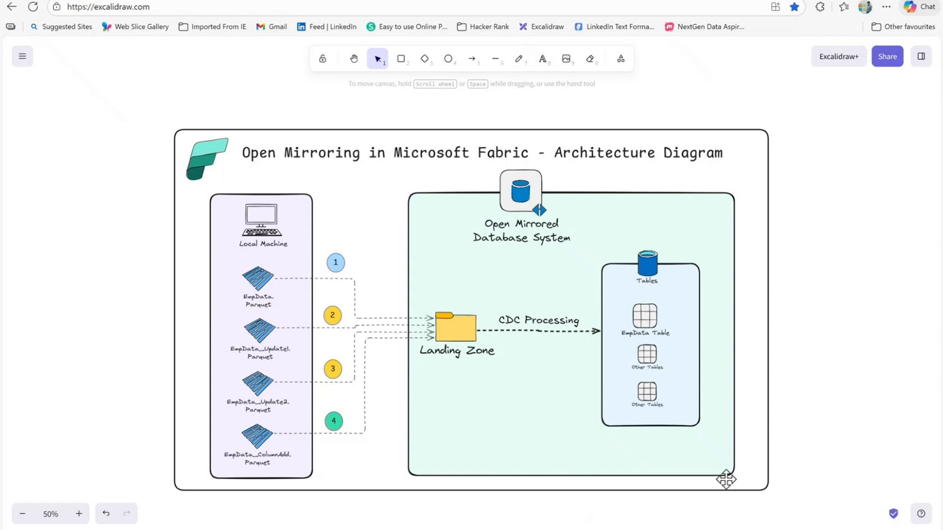
left_click(616, 529)
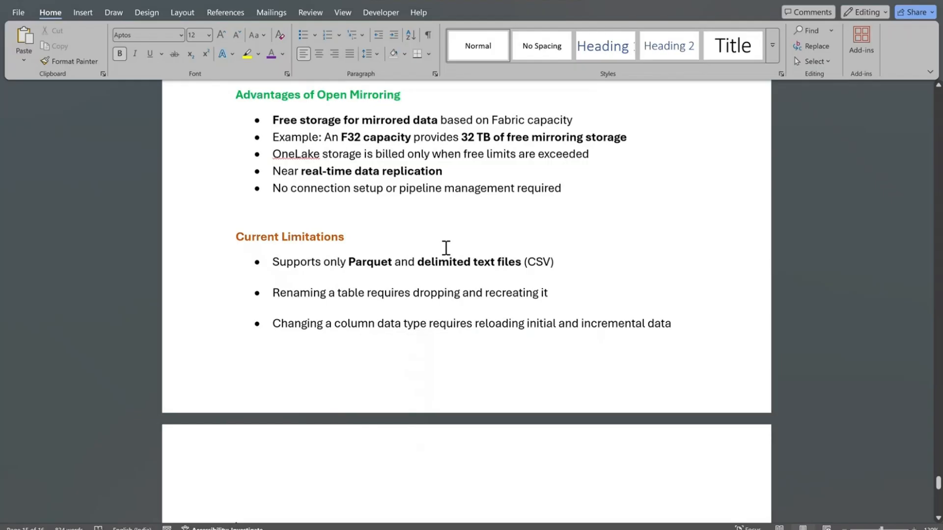